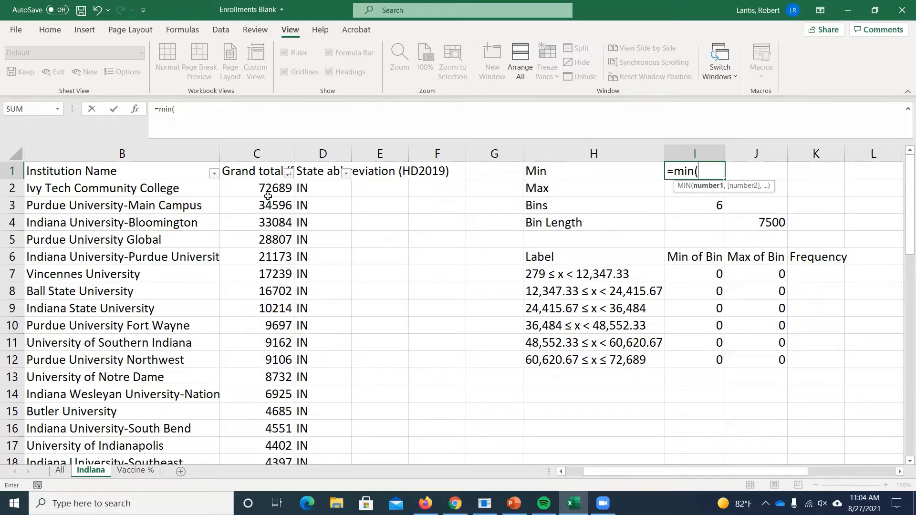
# - Complete the MIN formula in cell I1 of the Indiana sheet with the enrollment range C2:C51
pyautogui.moveTo(268, 197); pyautogui.dragTo(288, 488)
pyautogui.scroll(6, 728, 276)
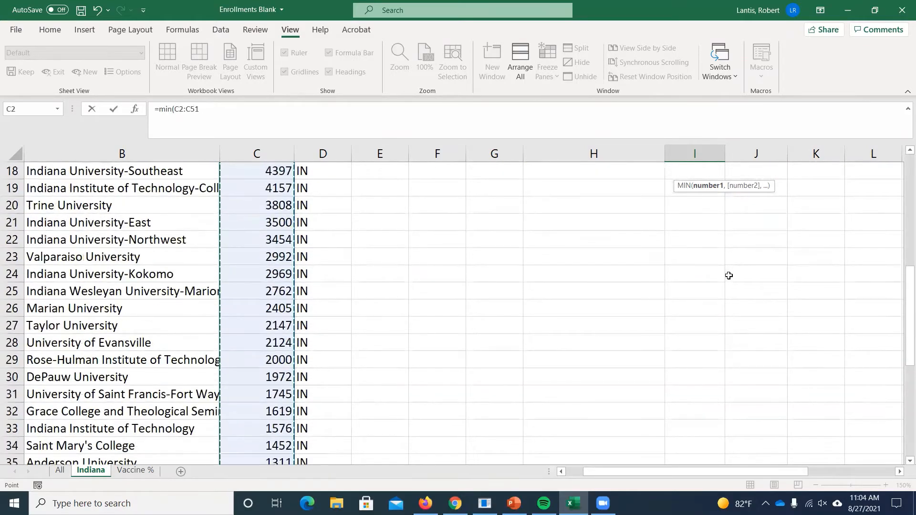
pyautogui.scroll(6, 729, 276)
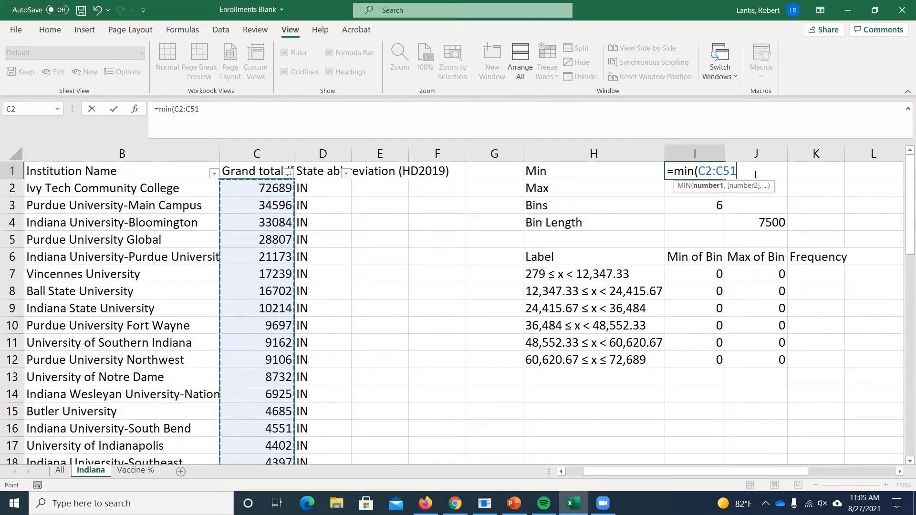
pyautogui.press('Return')
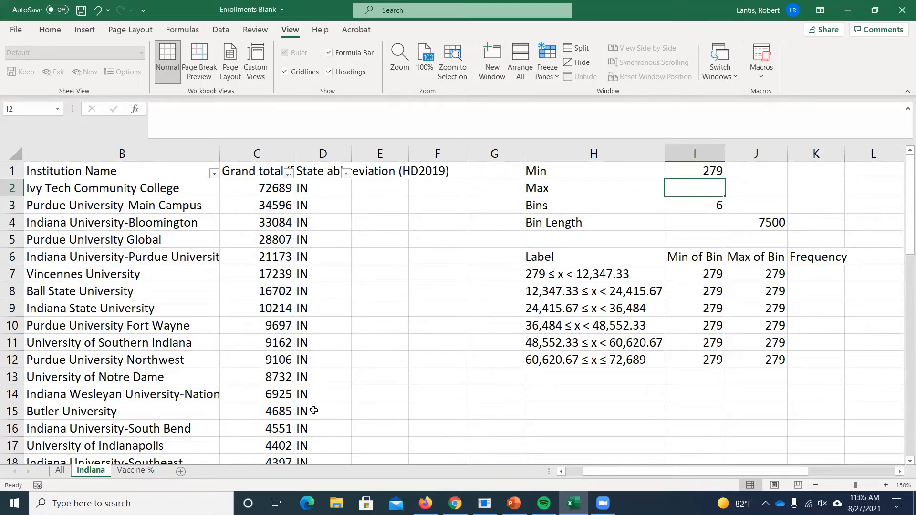
# - Display the summary table on the All sheet at a custom zoom of 150%
pyautogui.click(60, 470)
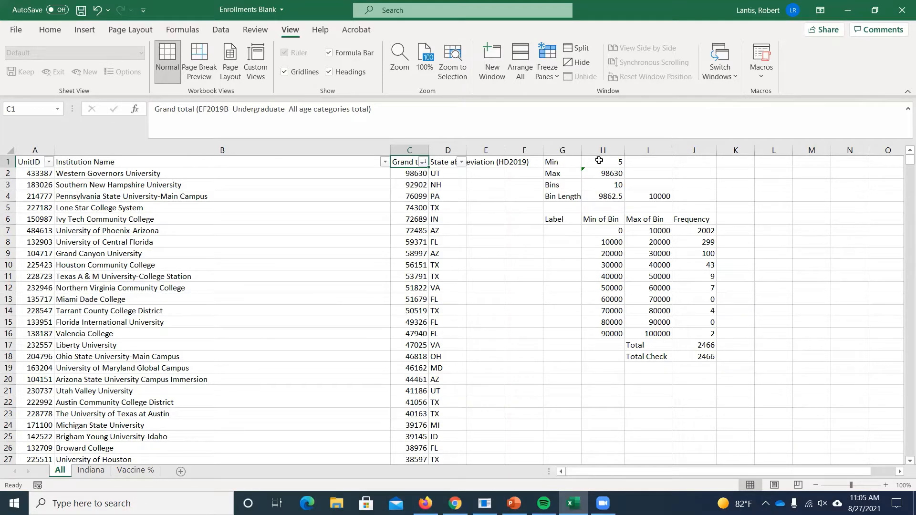
pyautogui.click(398, 58)
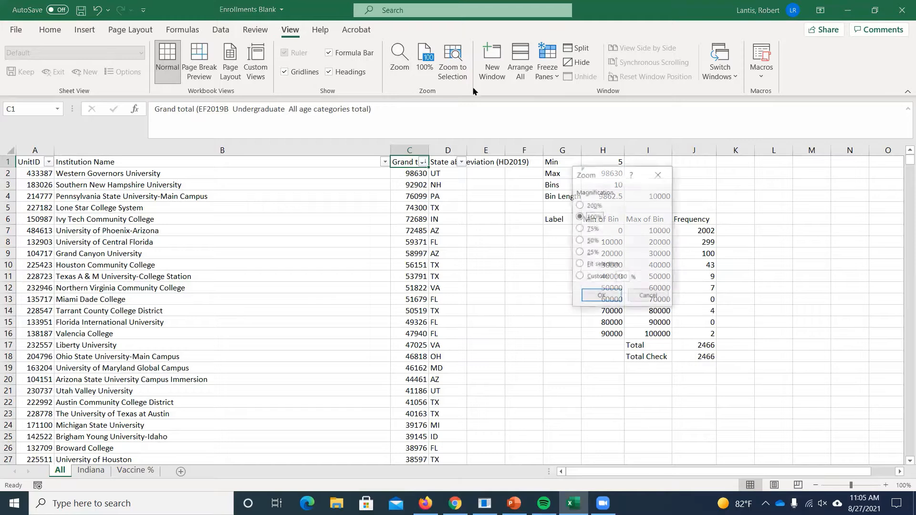
pyautogui.doubleClick(623, 277)
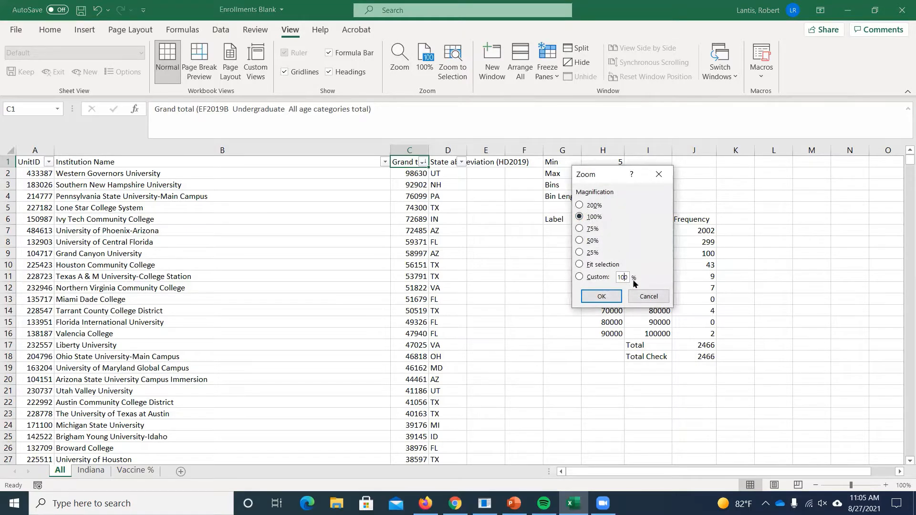
pyautogui.write('150')
pyautogui.press('Return')
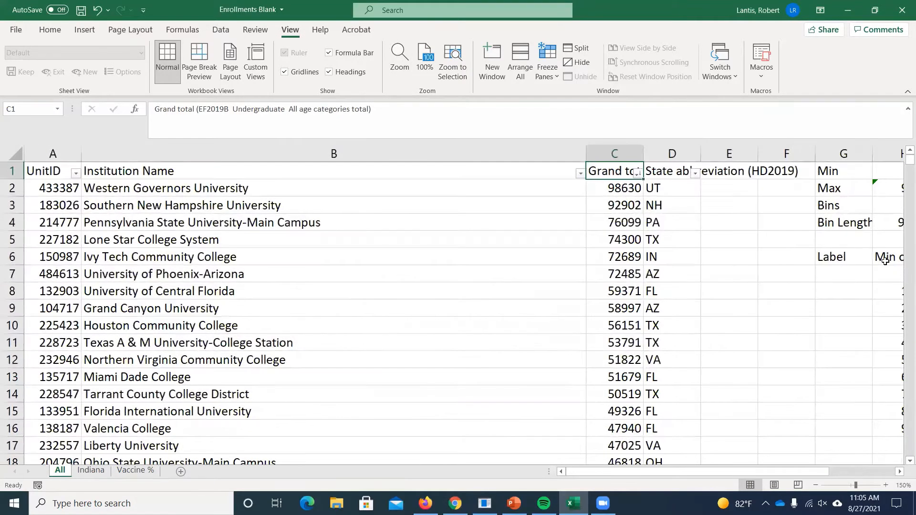
pyautogui.moveTo(749, 471); pyautogui.dragTo(807, 499)
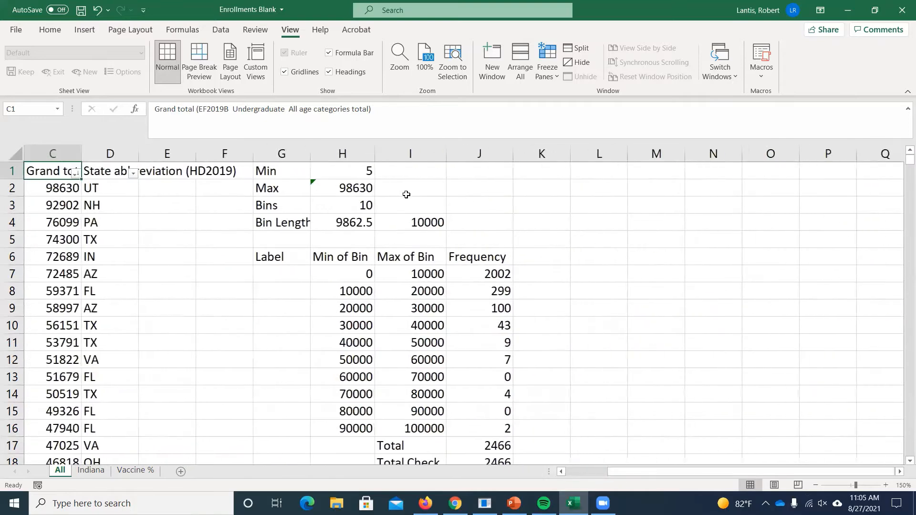
# - Clear the MIN formula from cell H1 on the All sheet
pyautogui.doubleClick(349, 172)
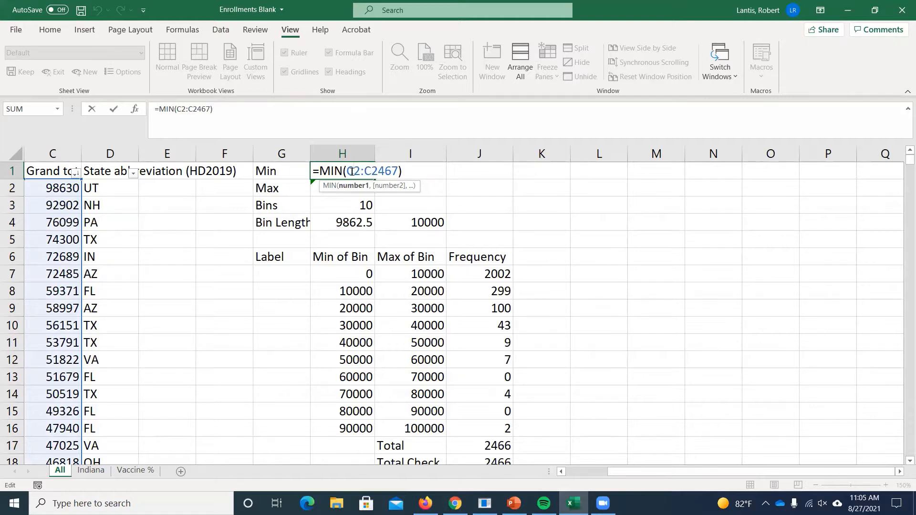
pyautogui.moveTo(313, 172); pyautogui.dragTo(402, 172)
pyautogui.press('Delete')
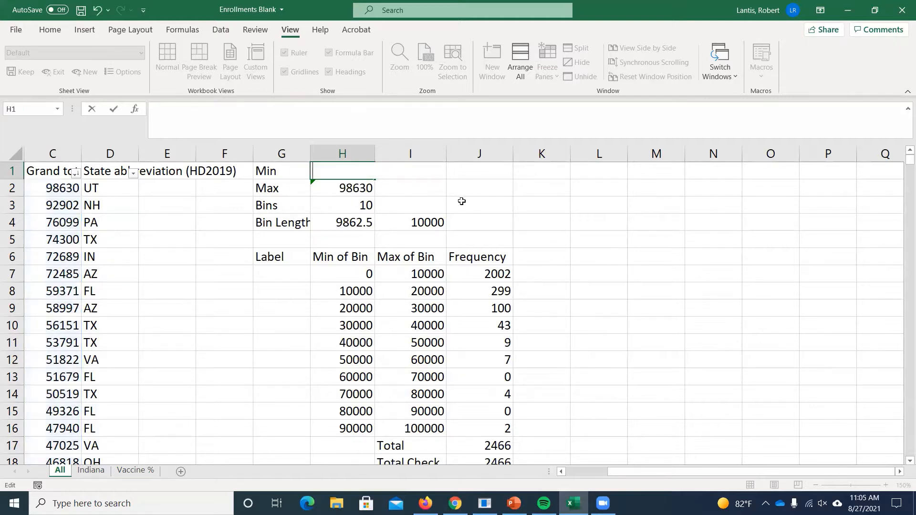
pyautogui.press('Return')
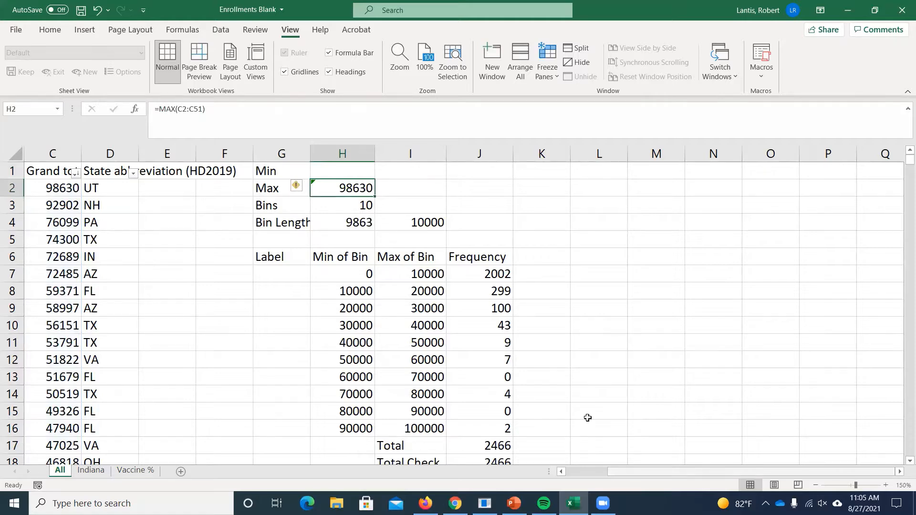
# - Enter a MIN formula in cell H1 covering the full enrollment range C2:C2467
pyautogui.moveTo(677, 471)
pyautogui.mouseDown()
pyautogui.moveTo(667, 470)
pyautogui.moveTo(718, 470)
pyautogui.moveTo(685, 471)
pyautogui.mouseUp()
pyautogui.click(846, 170)
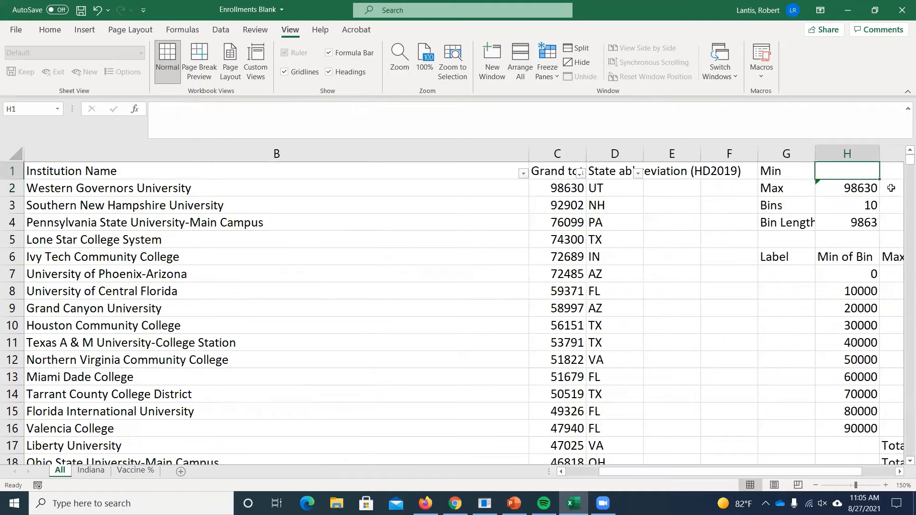
pyautogui.write('=')
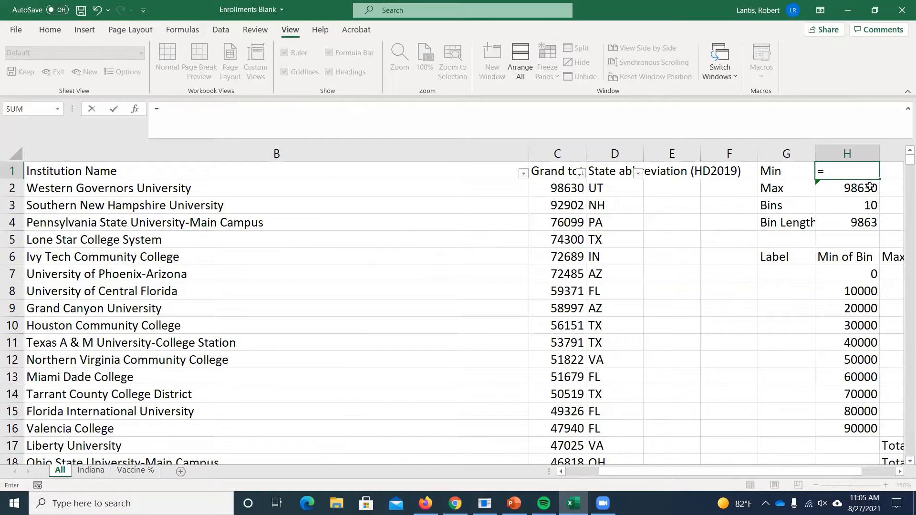
pyautogui.write('min(')
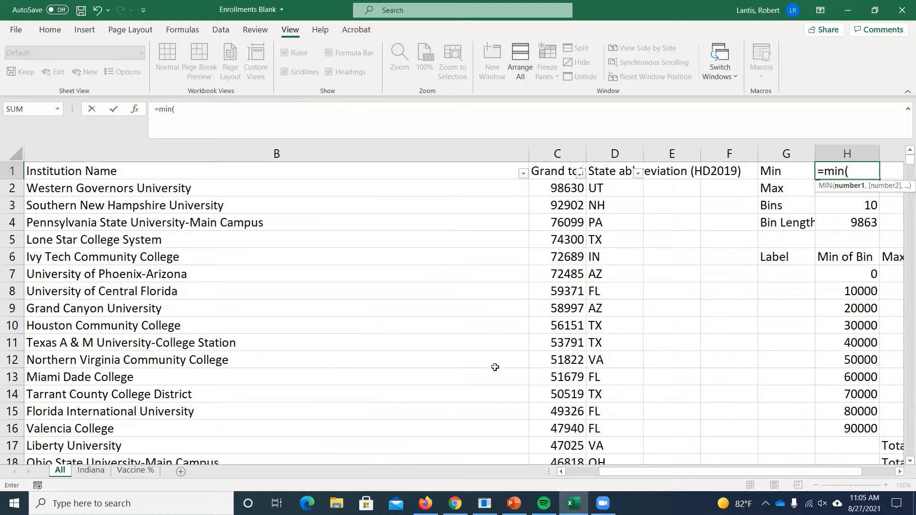
pyautogui.click(561, 187)
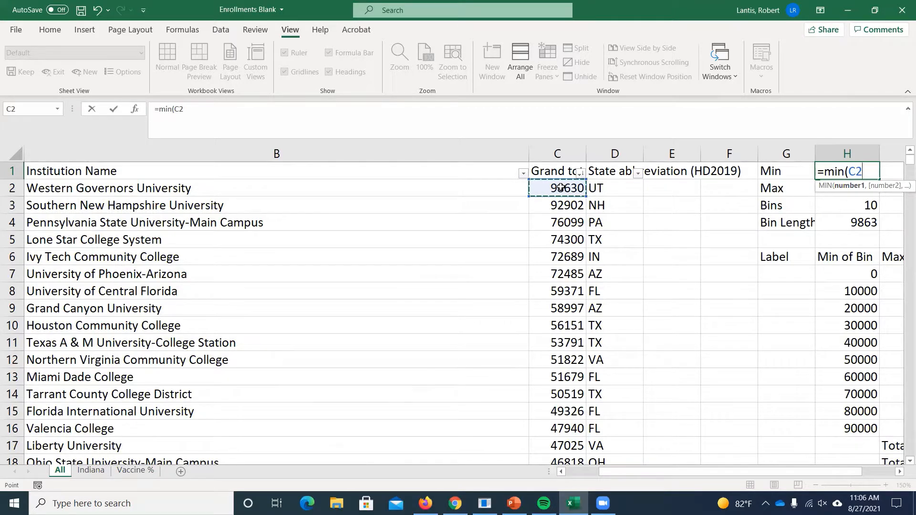
pyautogui.hotkey('ctrl', 'shift', 'Down')
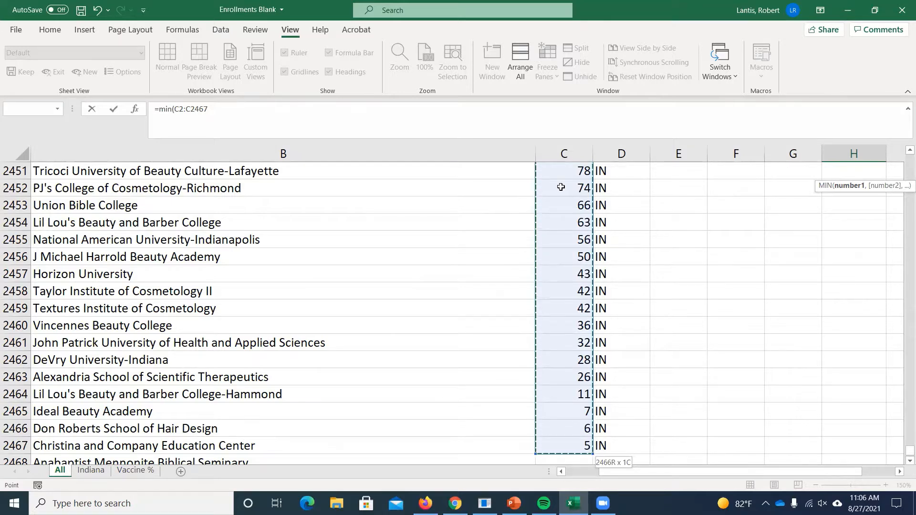
pyautogui.press('Escape')
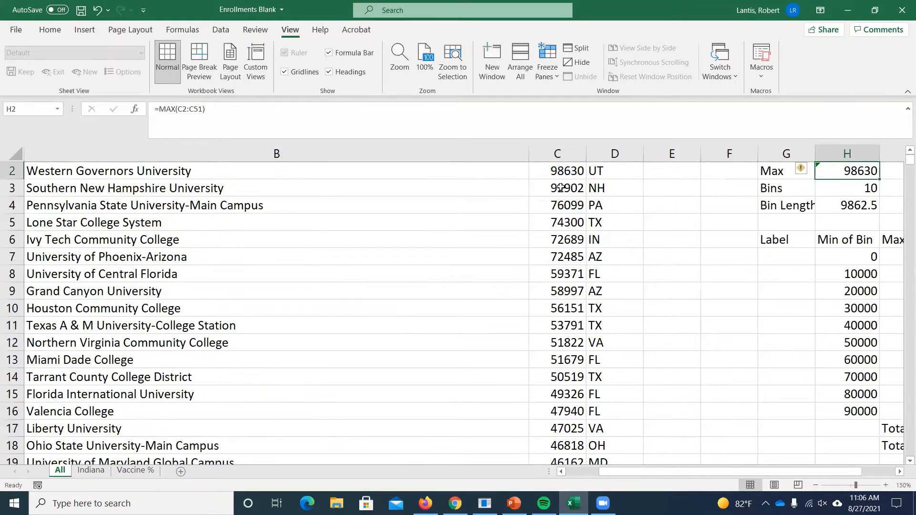
# - Inspect the MIN formula in cell H1 of the All sheet and leave it as is
pyautogui.scroll(1, 615, 158)
pyautogui.click(856, 168)
pyautogui.doubleClick(859, 171)
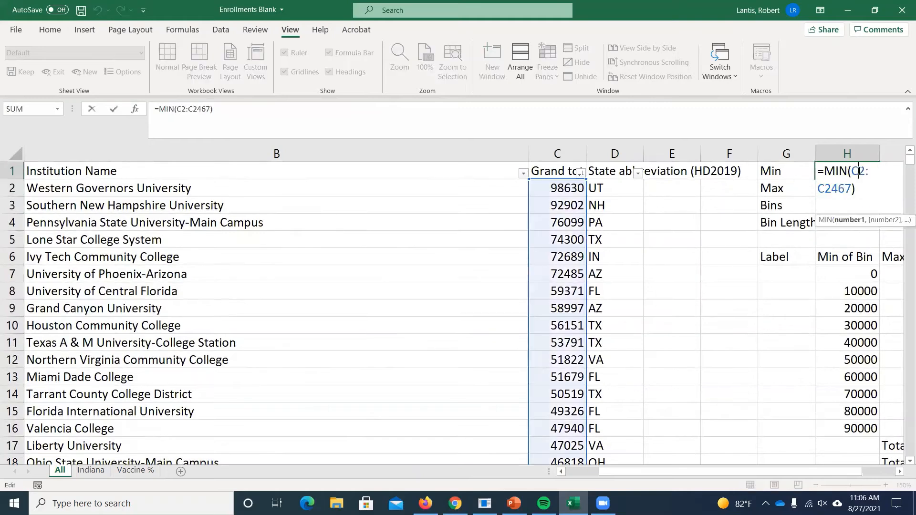
pyautogui.click(899, 471)
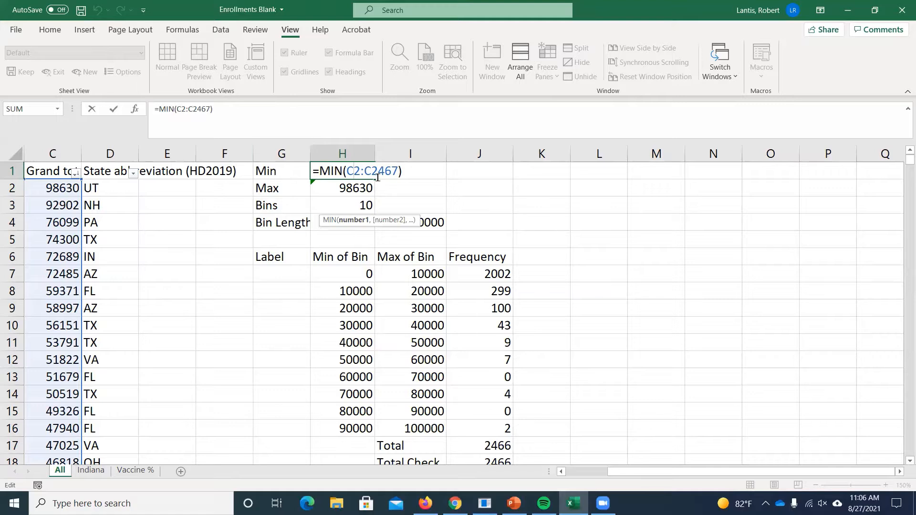
pyautogui.press('Return')
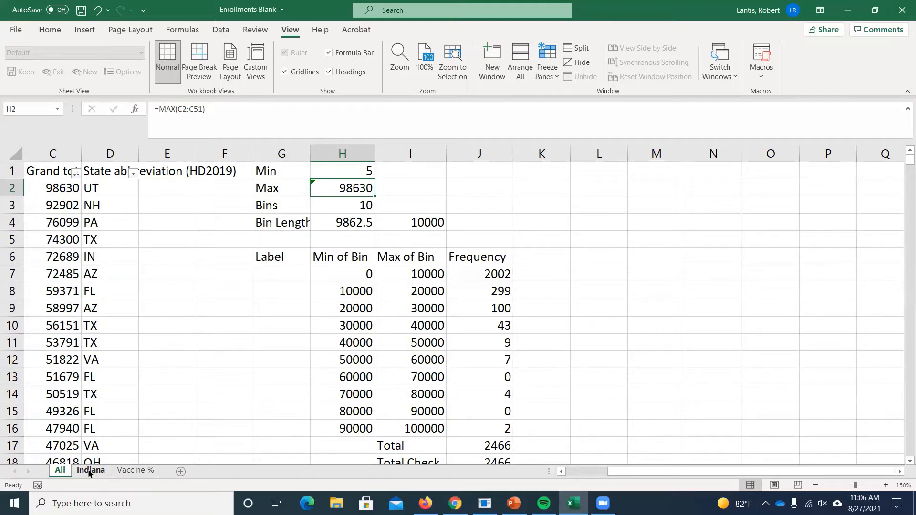
# - Enter a MAX formula in cell I2 of the Indiana sheet over the enrollment range C2:C51
pyautogui.click(89, 472)
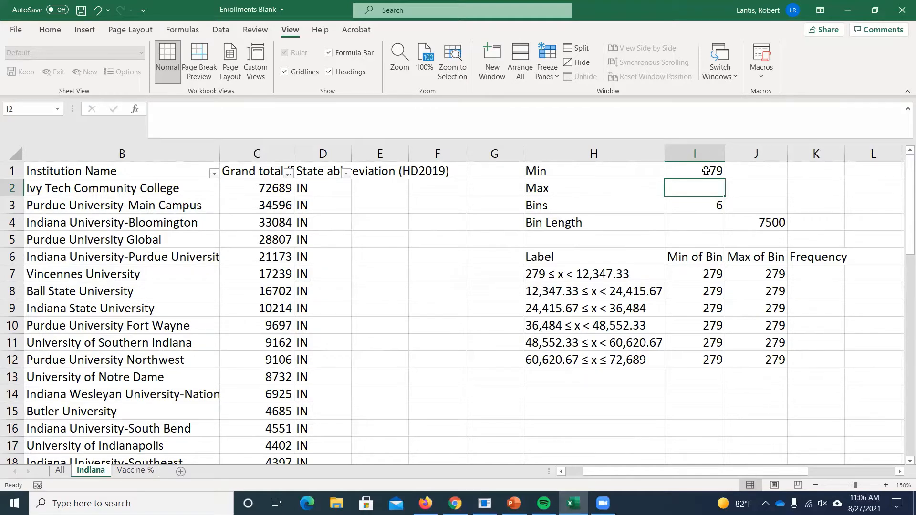
pyautogui.write('=')
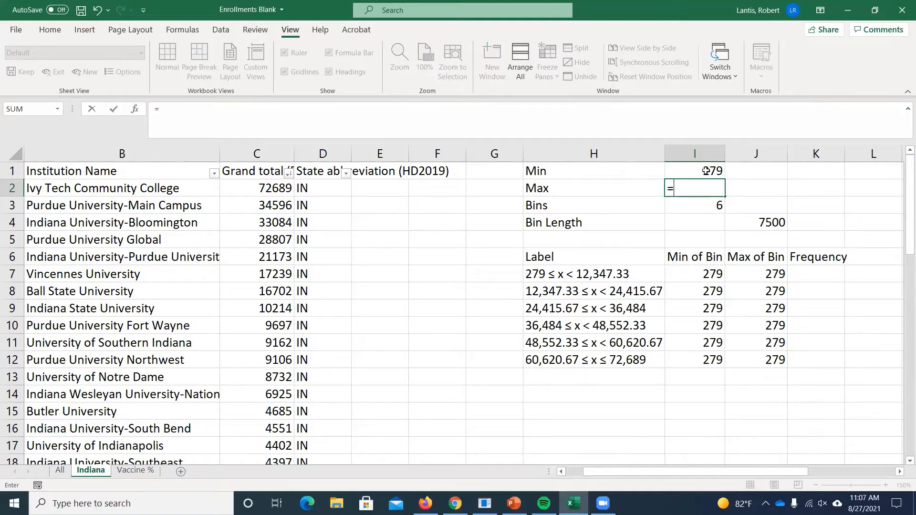
pyautogui.write('max(')
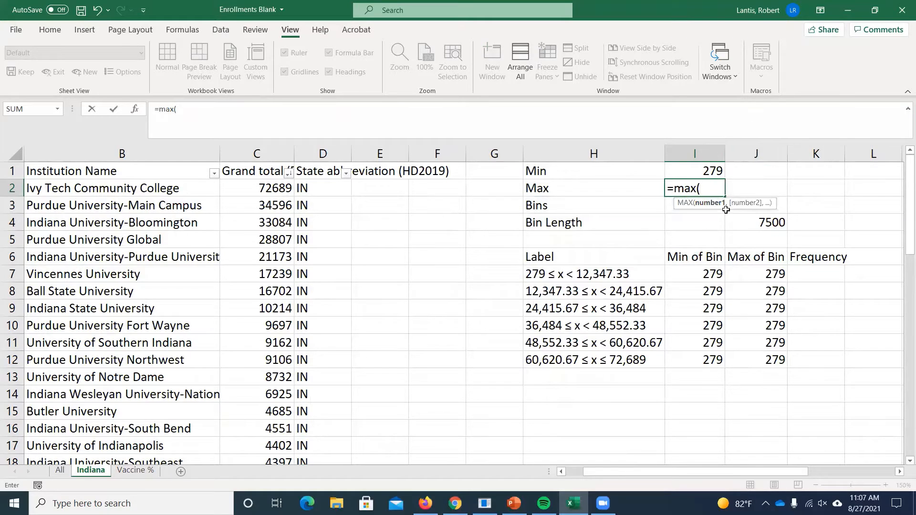
pyautogui.click(261, 186)
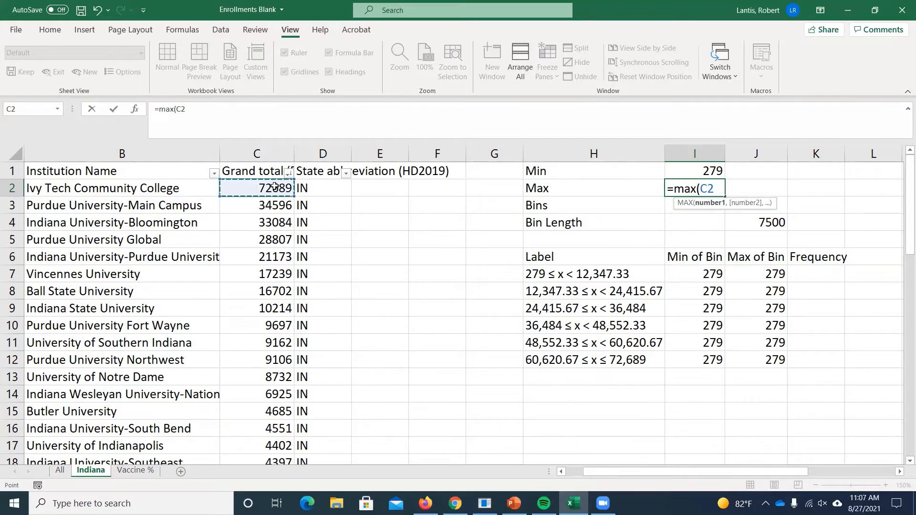
pyautogui.hotkey('ctrl', 'shift', 'Down')
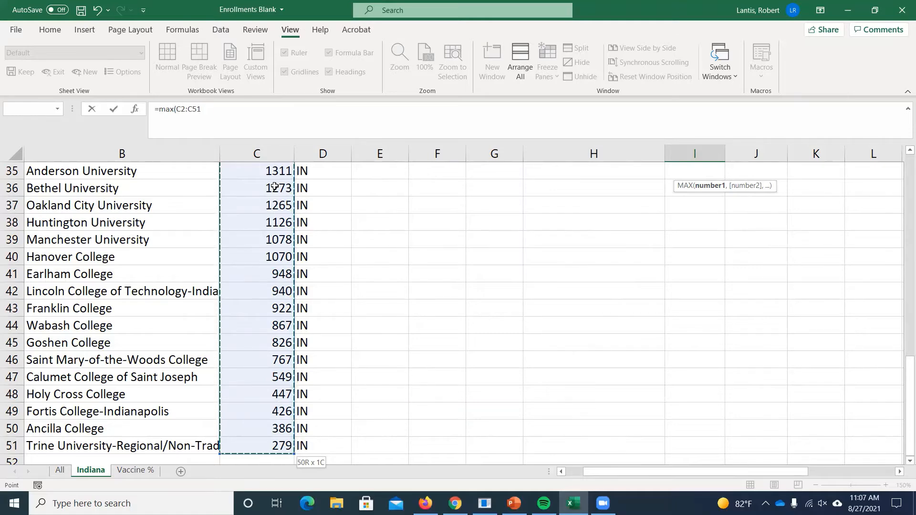
pyautogui.press('Return')
pyautogui.scroll(1, 715, 225)
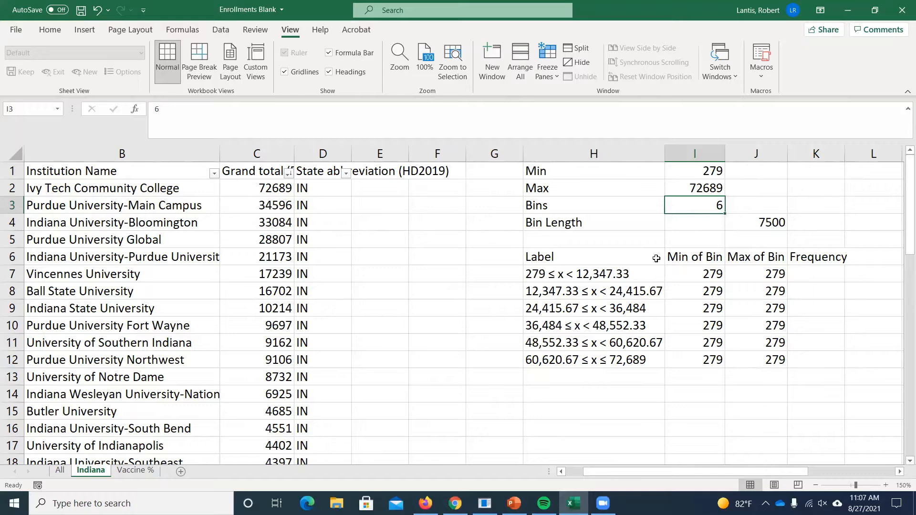
# - Consult the Bin Length definition on the PowerPoint slide and enter =I2-I1/I3 in cell I4 of the Indiana sheet
pyautogui.click(513, 503)
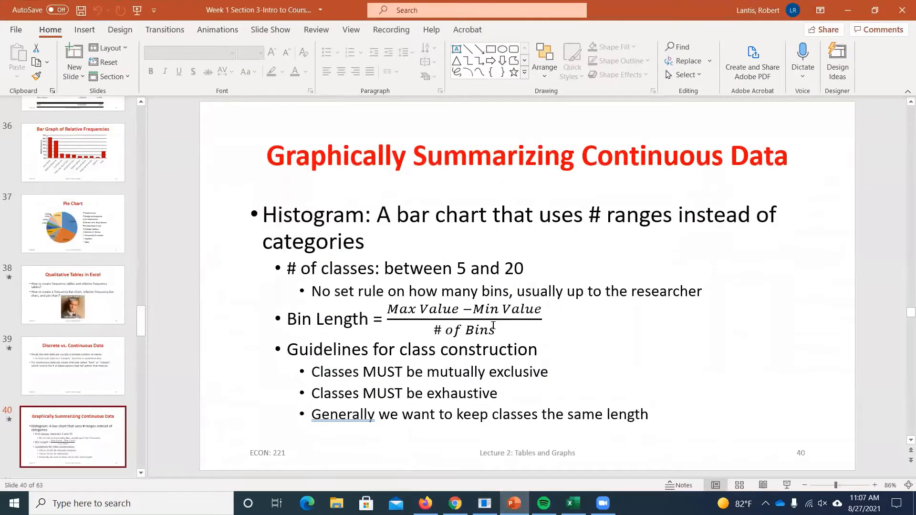
pyautogui.click(847, 10)
pyautogui.click(679, 226)
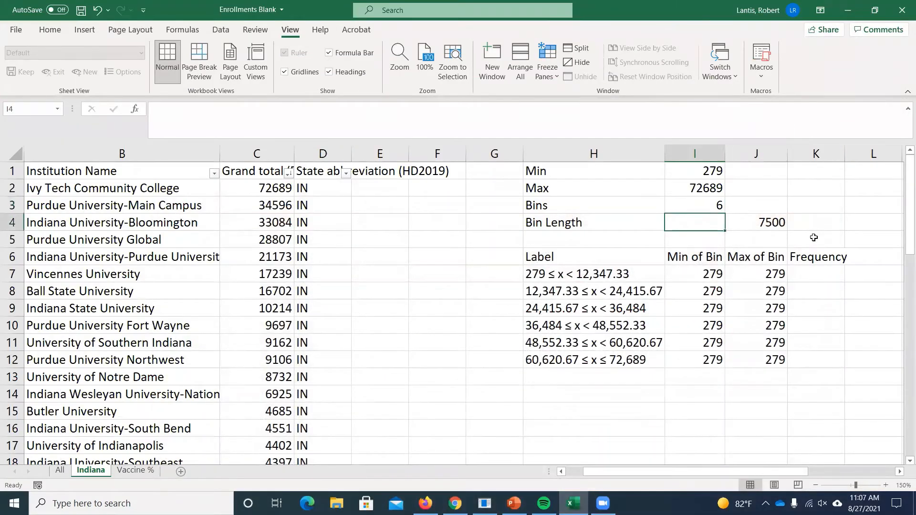
pyautogui.write('=')
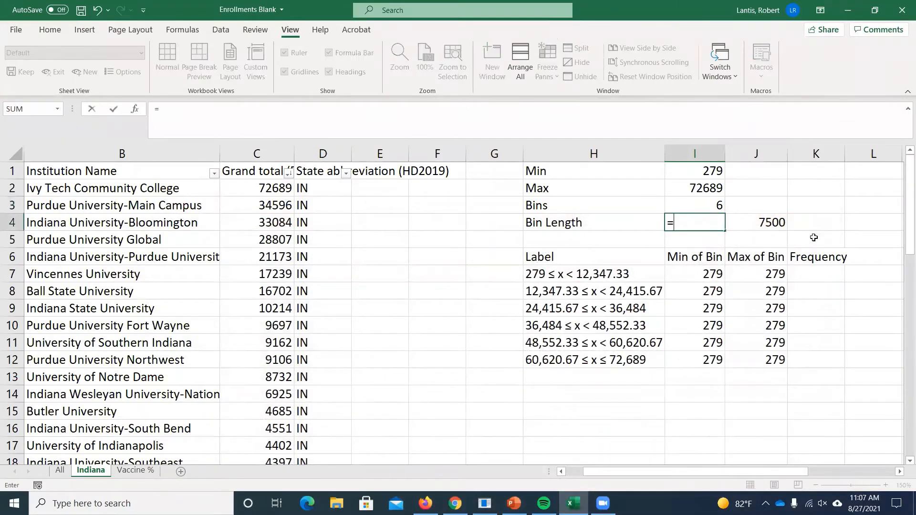
pyautogui.click(697, 188)
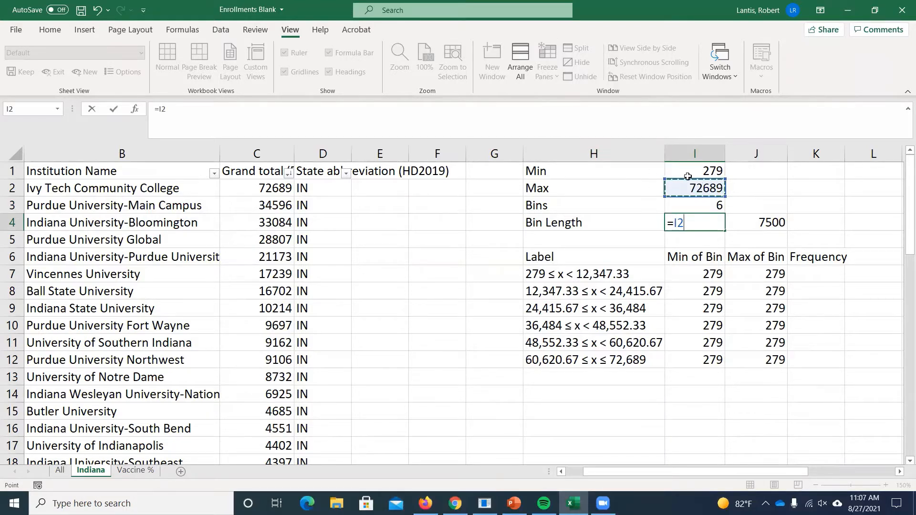
pyautogui.write('-')
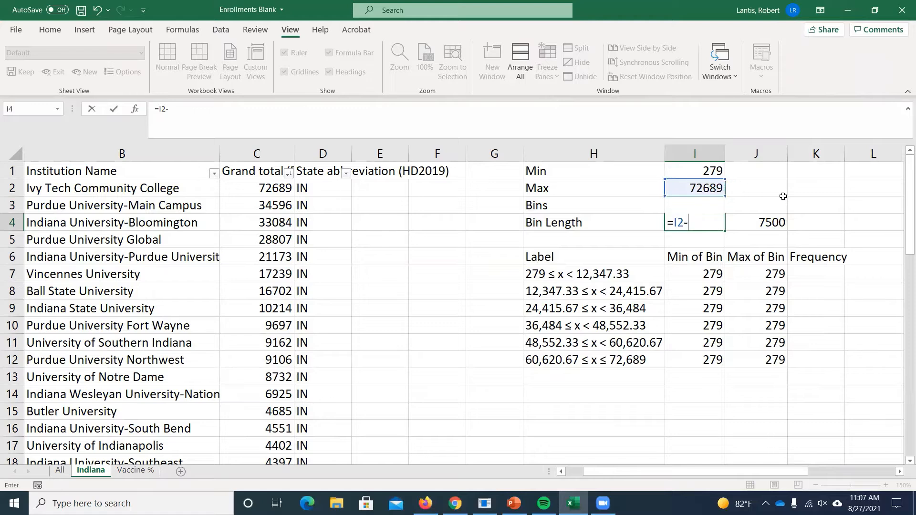
pyautogui.click(708, 172)
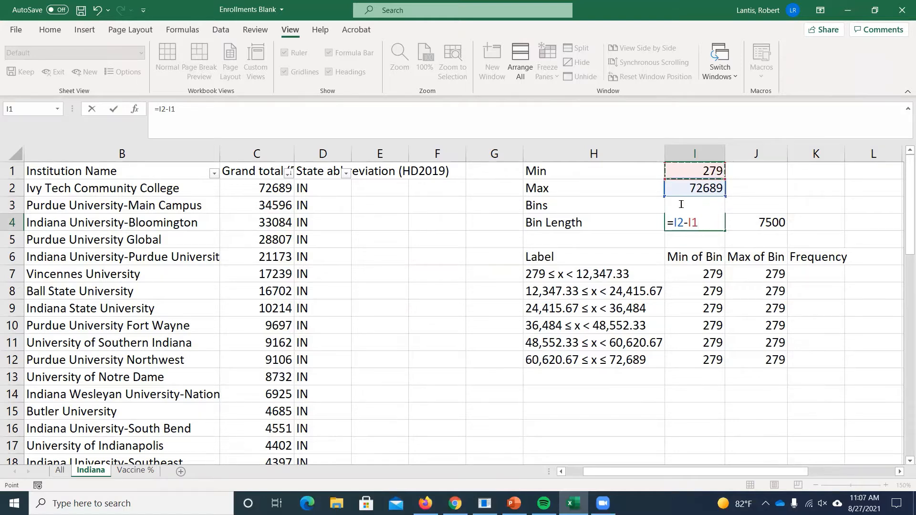
pyautogui.write('/')
pyautogui.write('I3')
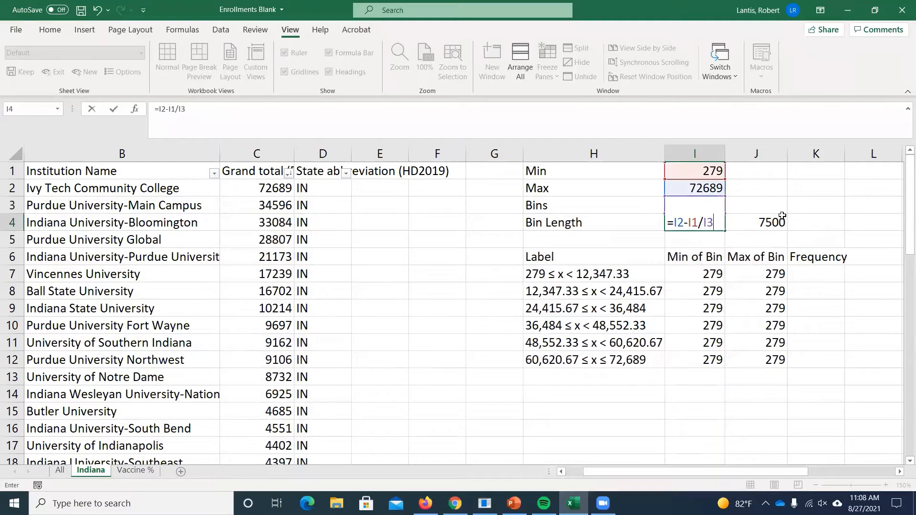
pyautogui.press('Return')
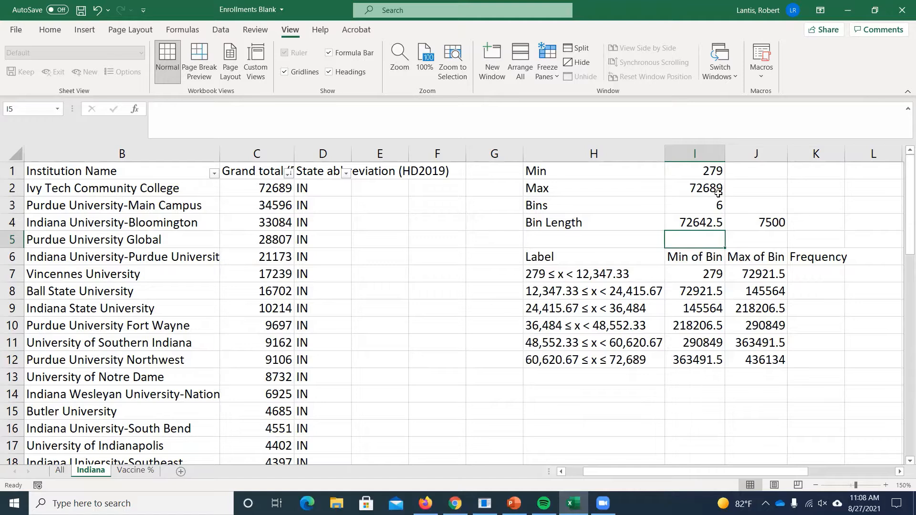
# - Correct the bin length formula in cell I4 to =(I2-I1)/I3 by enclosing the subtraction in parentheses
pyautogui.doubleClick(701, 224)
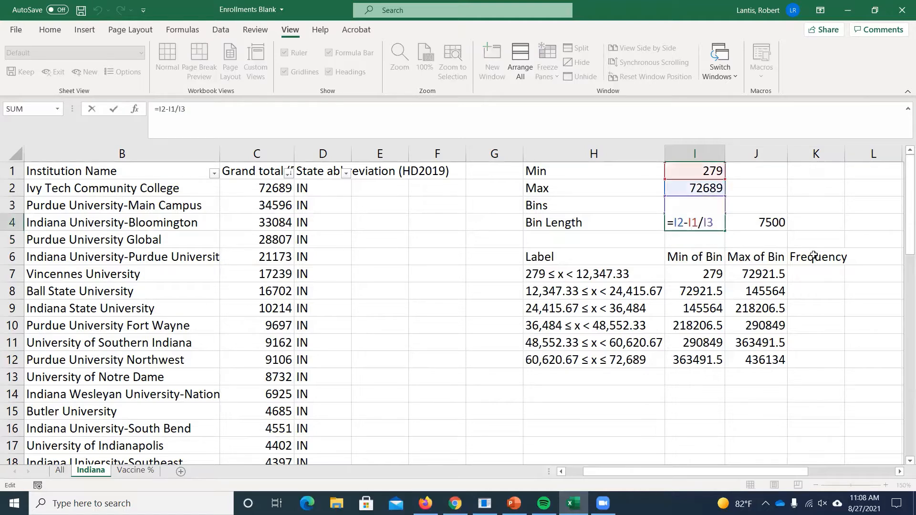
pyautogui.click(673, 220)
pyautogui.write('(')
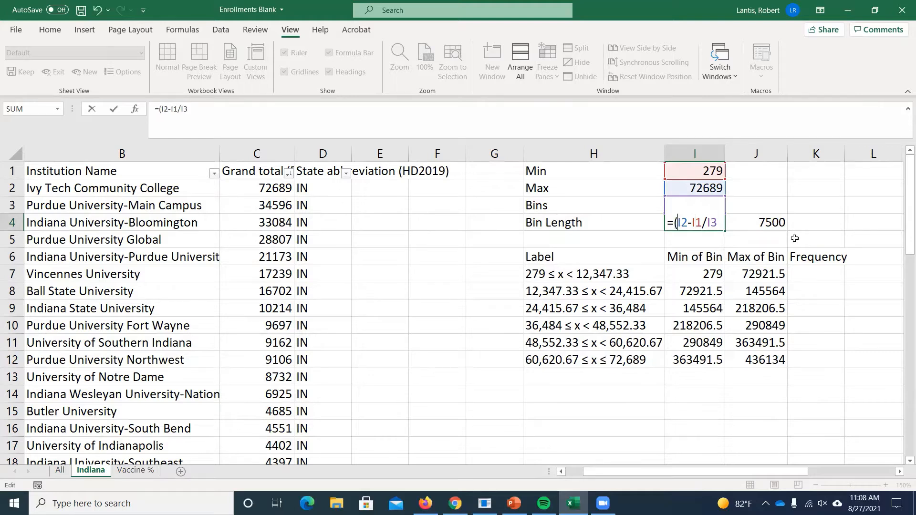
pyautogui.click(700, 221)
pyautogui.write(')')
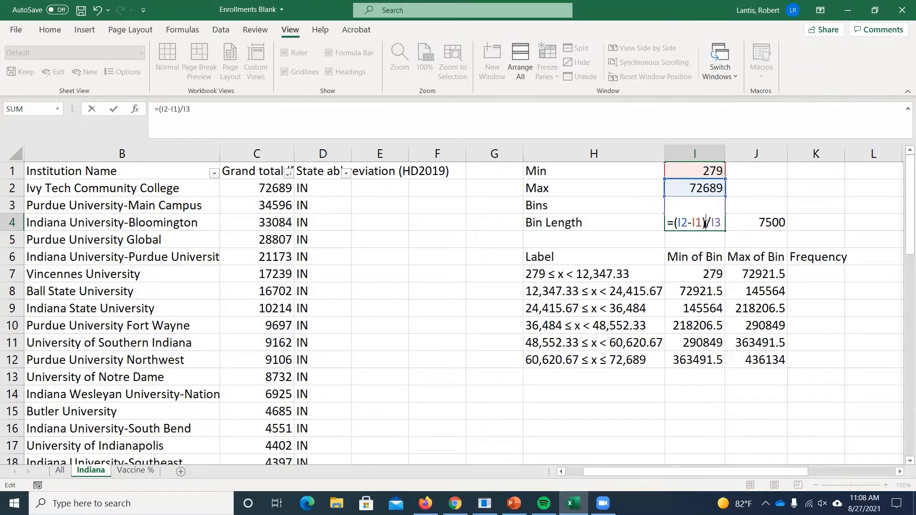
pyautogui.press('Return')
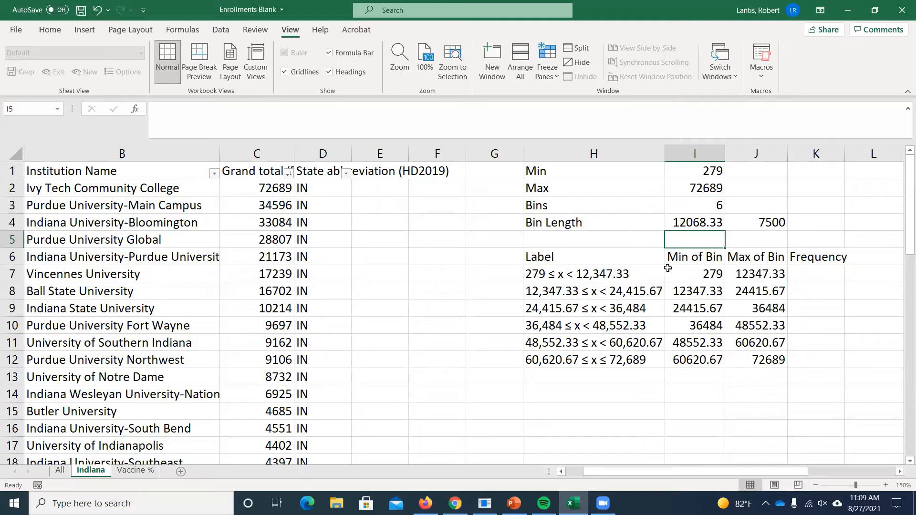
# - Clear the bin limits in I7:J12 and enter =I1 in cell I7 as the first bin's minimum
pyautogui.moveTo(693, 275); pyautogui.dragTo(768, 364)
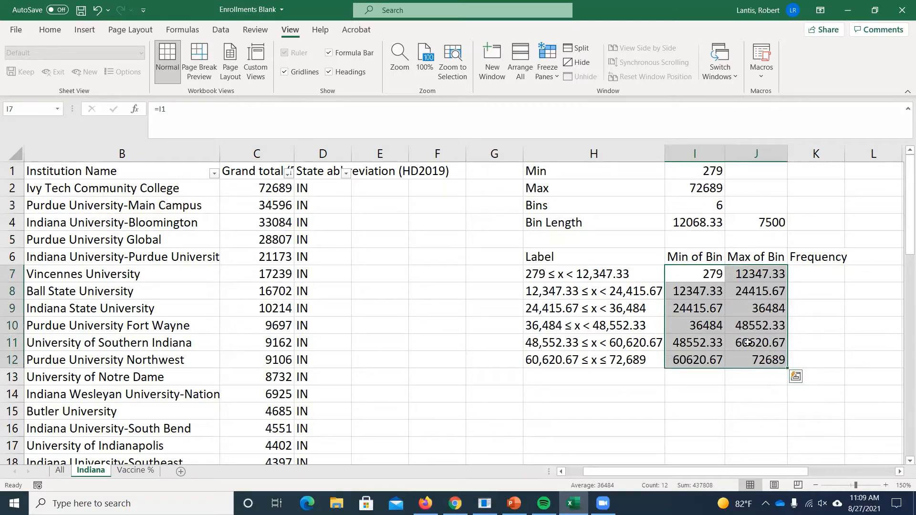
pyautogui.press('Delete')
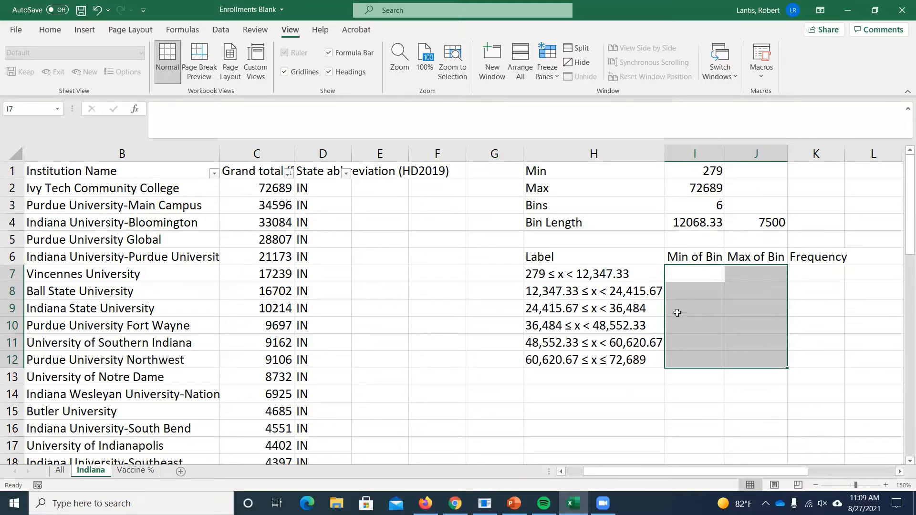
pyautogui.click(685, 277)
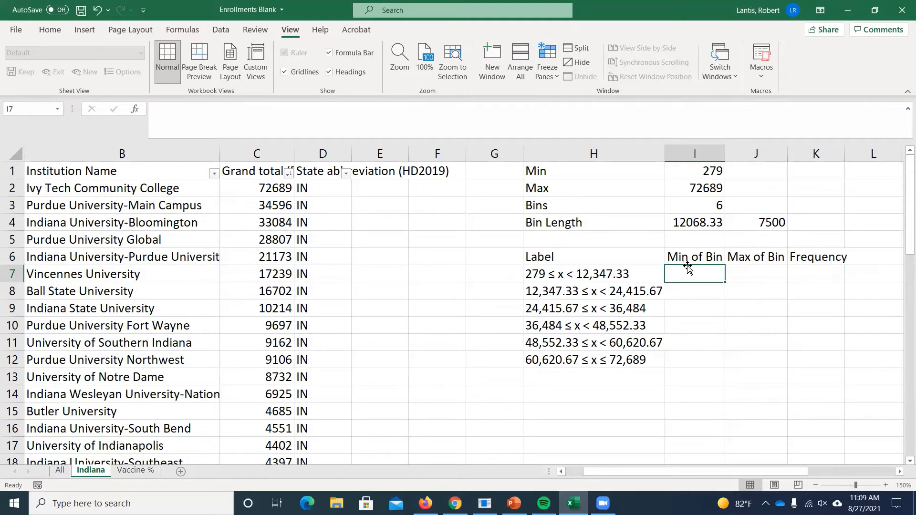
pyautogui.write('=')
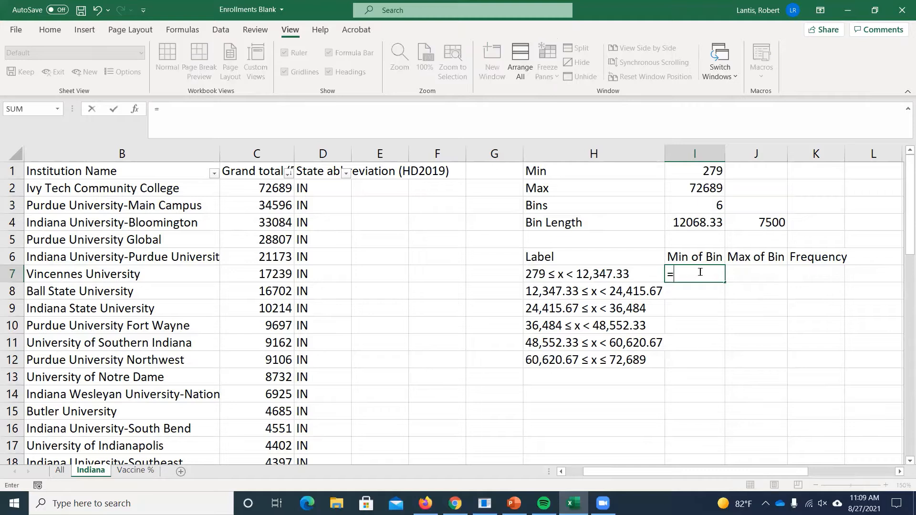
pyautogui.click(699, 171)
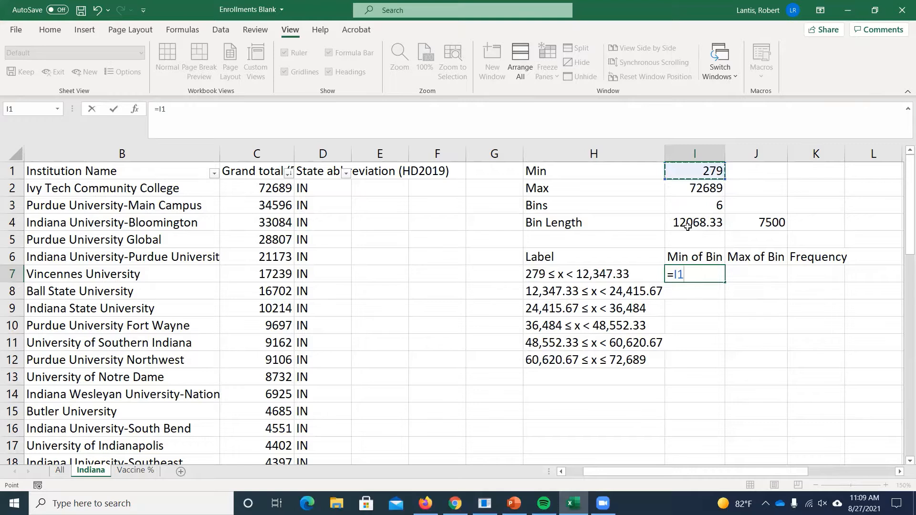
pyautogui.press('Return')
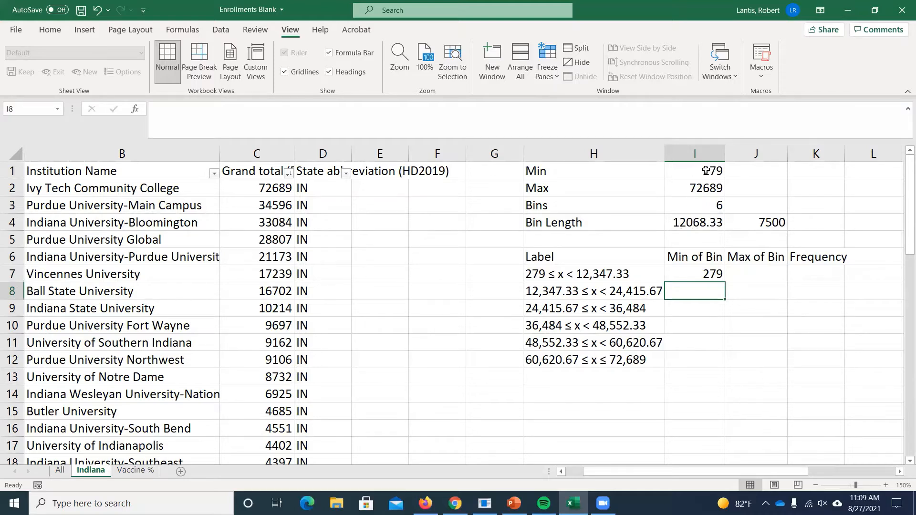
# - Enter =I7+I4 in cell J7 to calculate the first bin's maximum
pyautogui.click(777, 279)
pyautogui.write('=')
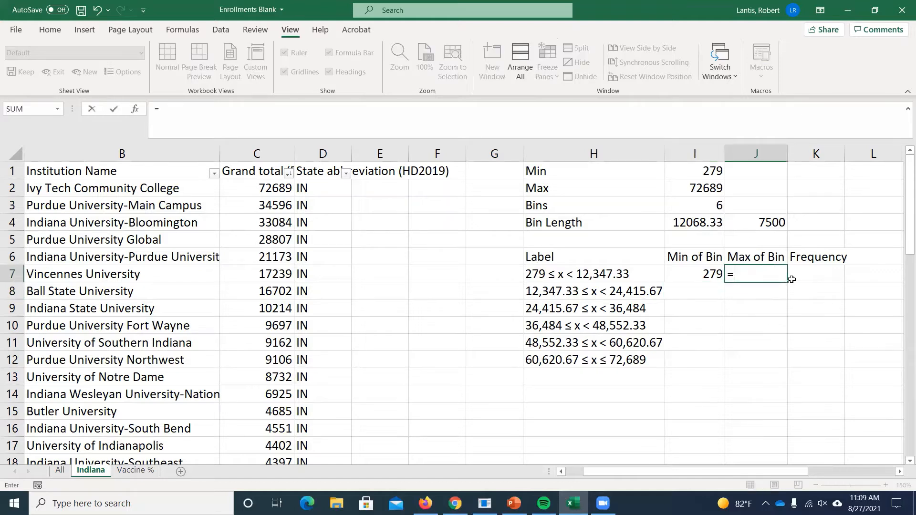
pyautogui.press('Left')
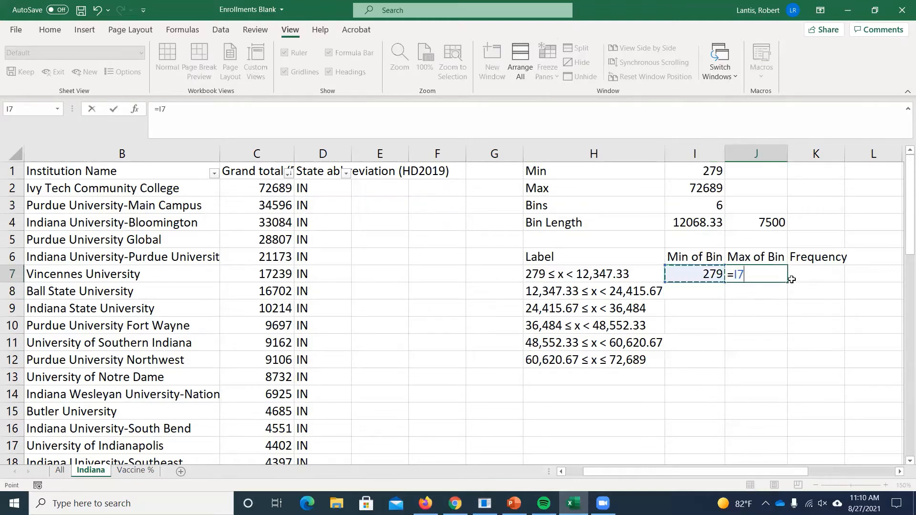
pyautogui.write('+')
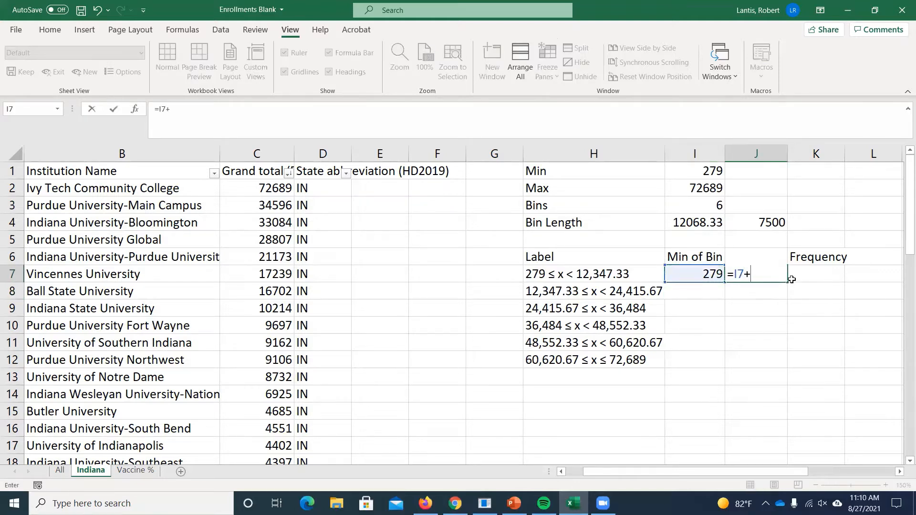
pyautogui.click(687, 222)
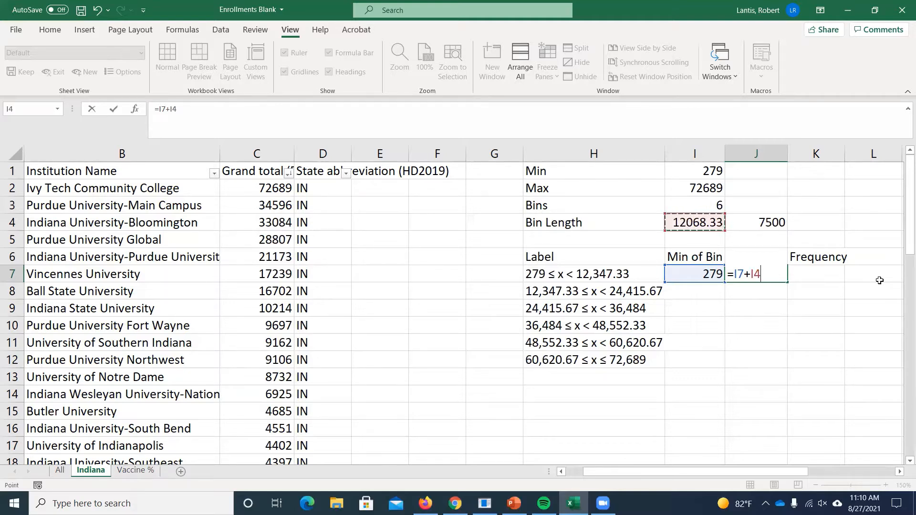
pyautogui.press('Return')
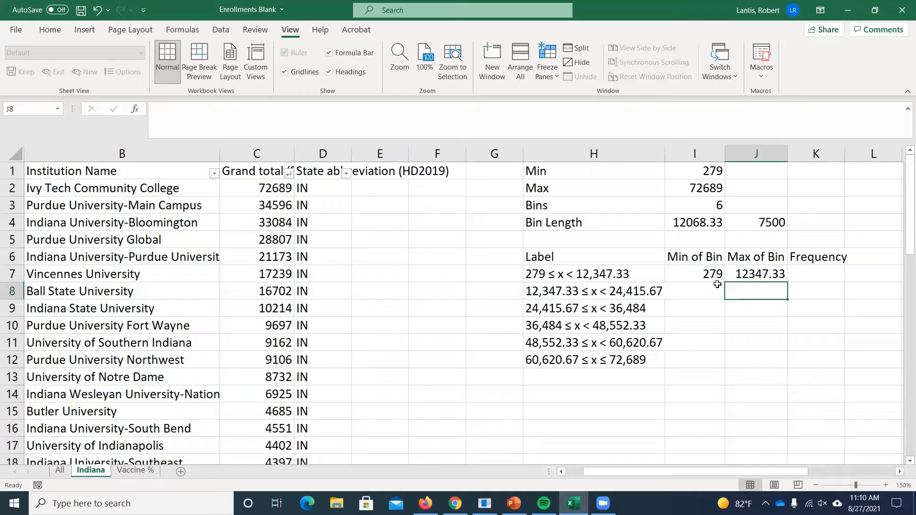
# - Enter =J7 in cell I8 so the second bin starts at the first bin's maximum
pyautogui.click(696, 290)
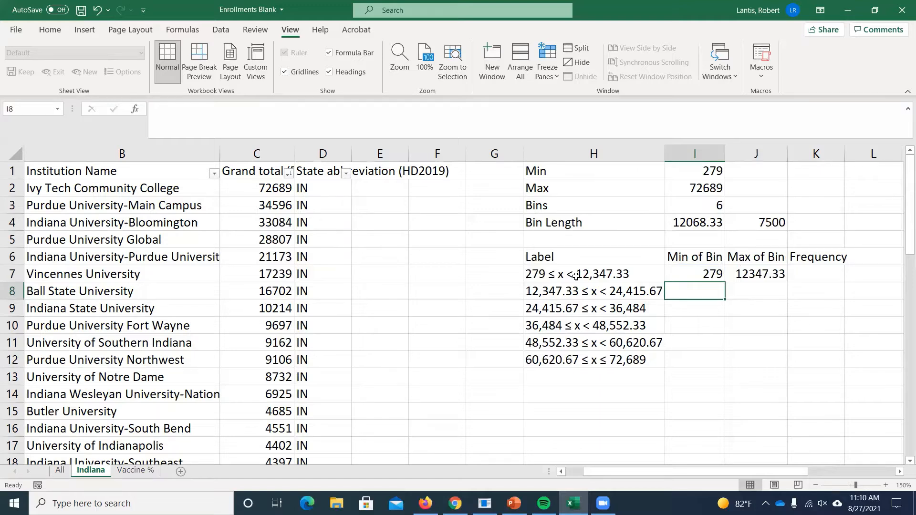
pyautogui.write('=')
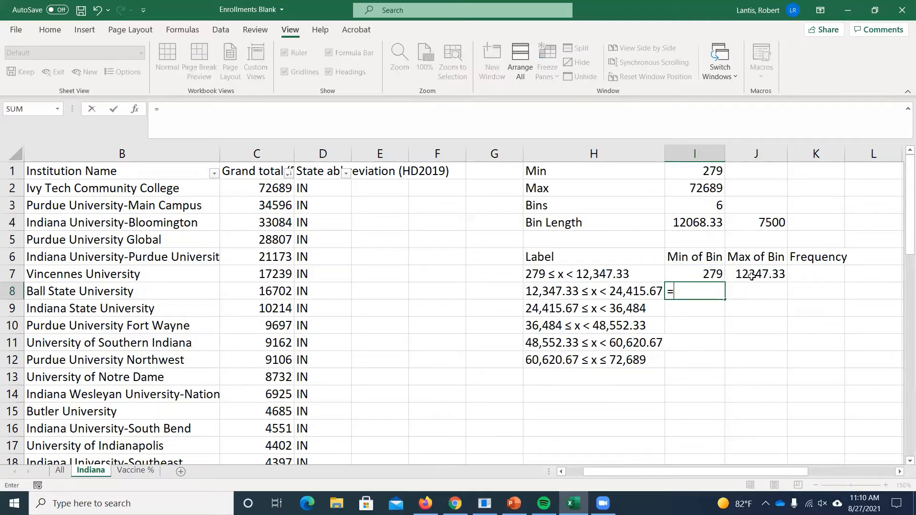
pyautogui.click(753, 276)
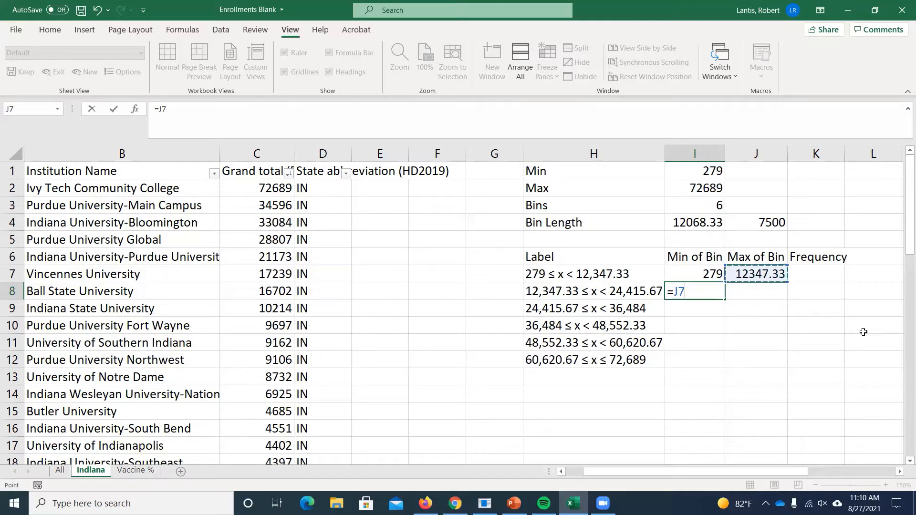
pyautogui.press('Return')
# - Enter =I8+I4 in cell J8 to calculate the second bin's maximum
pyautogui.click(740, 297)
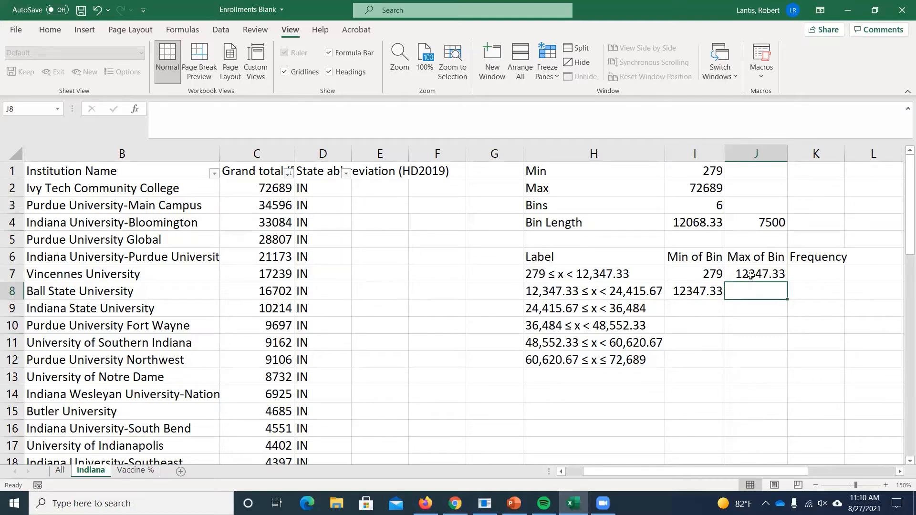
pyautogui.write('=')
pyautogui.click(692, 292)
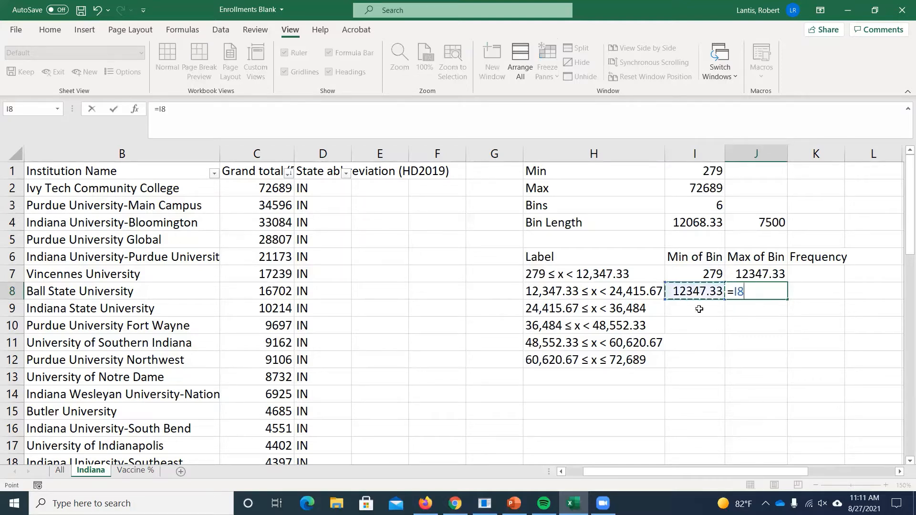
pyautogui.write('+')
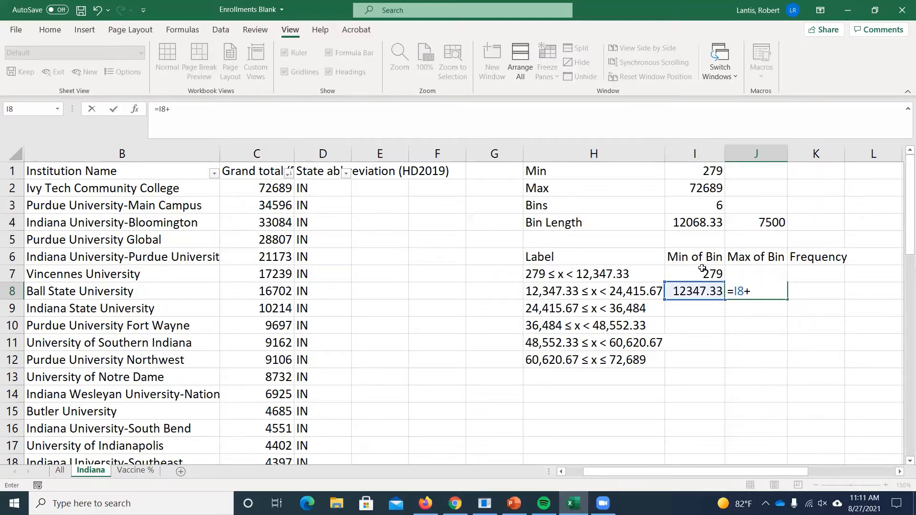
pyautogui.click(694, 223)
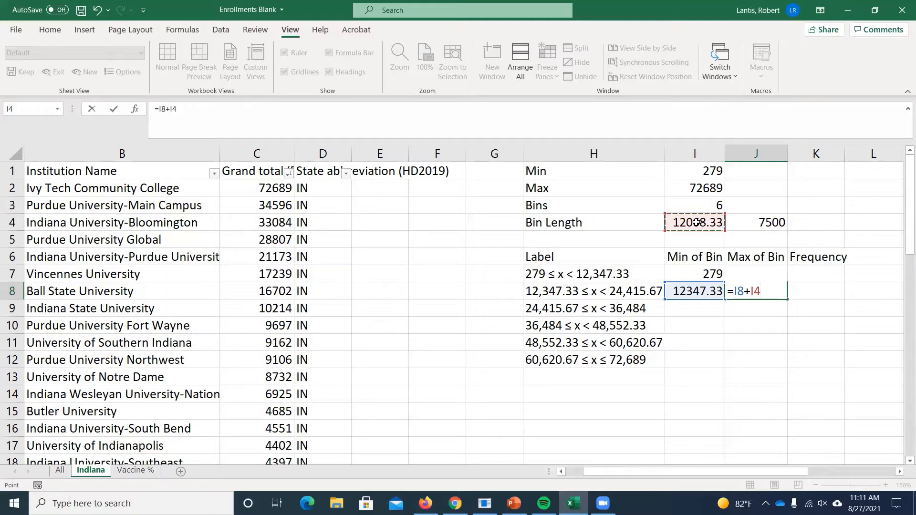
pyautogui.press('Return')
# - Try to fill the second bin's formulas in I8:J8 down through row 12 with the relative reference to I4
pyautogui.moveTo(696, 290); pyautogui.dragTo(743, 290)
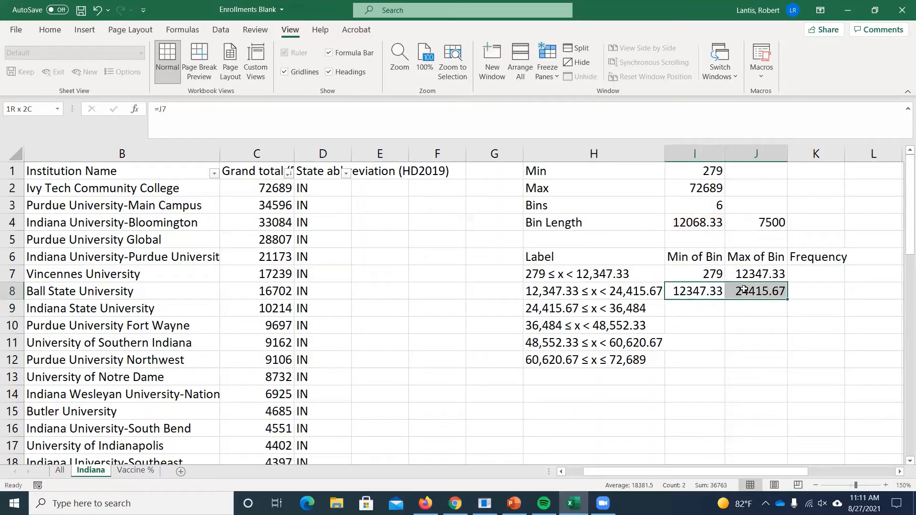
pyautogui.click(681, 309)
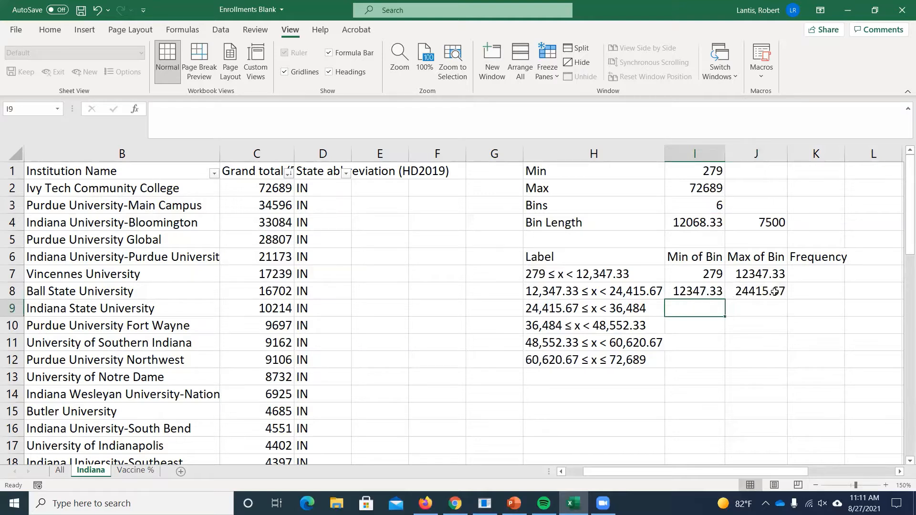
pyautogui.moveTo(715, 292); pyautogui.dragTo(763, 363)
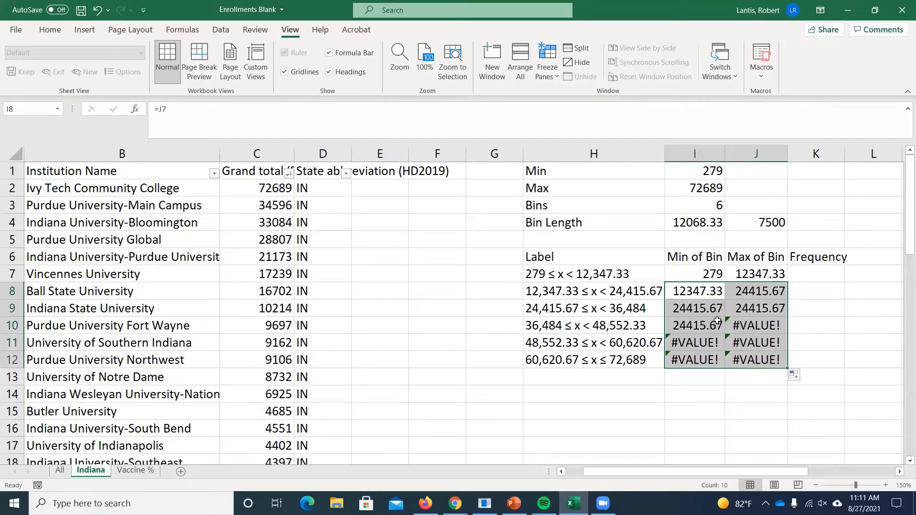
# - Check the cell references in the formulas of I8, J8 and J10, and clear the filled cells I9:J12
pyautogui.doubleClick(688, 292)
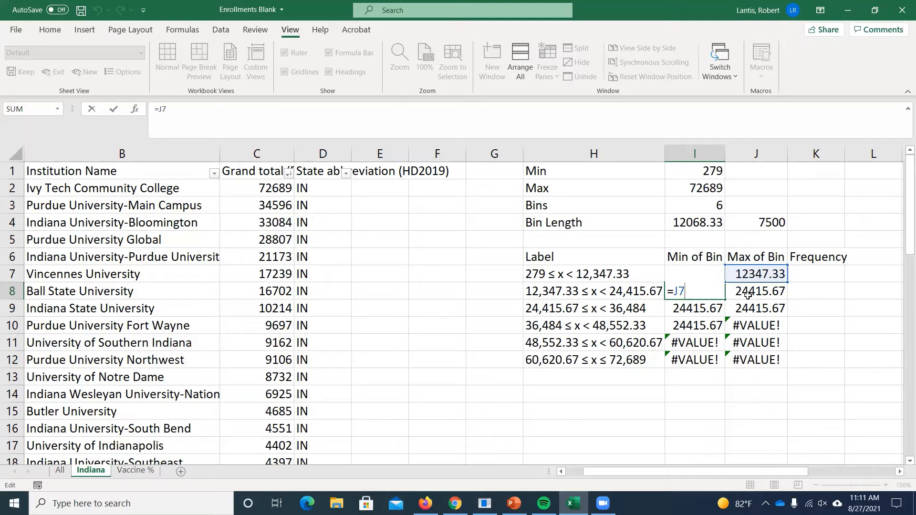
pyautogui.press('Return')
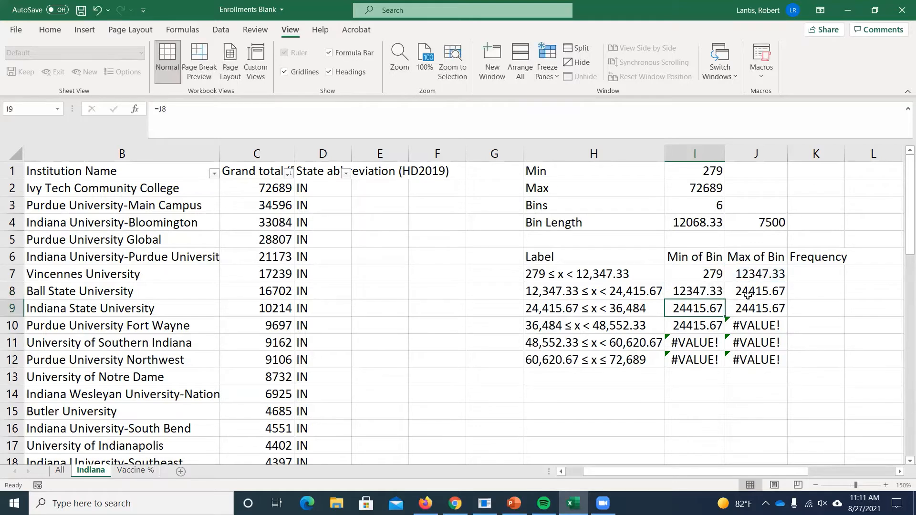
pyautogui.doubleClick(747, 292)
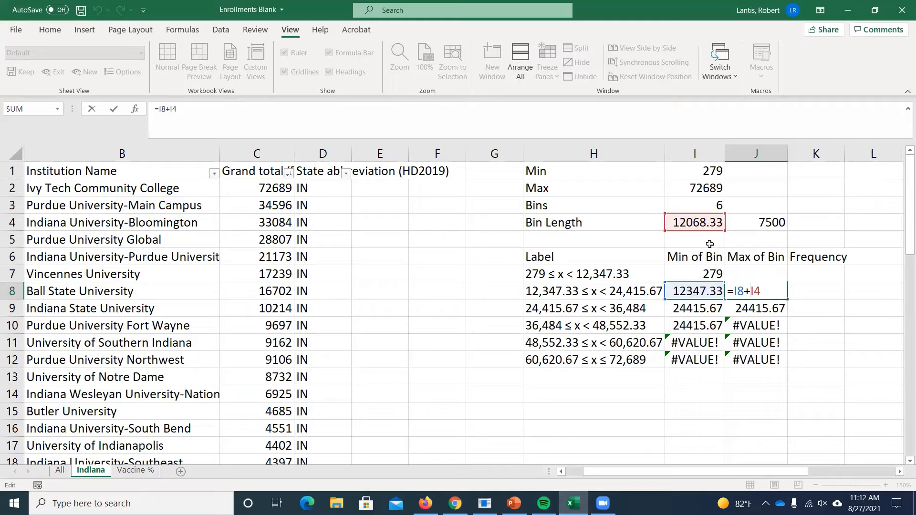
pyautogui.press('Return')
pyautogui.doubleClick(755, 326)
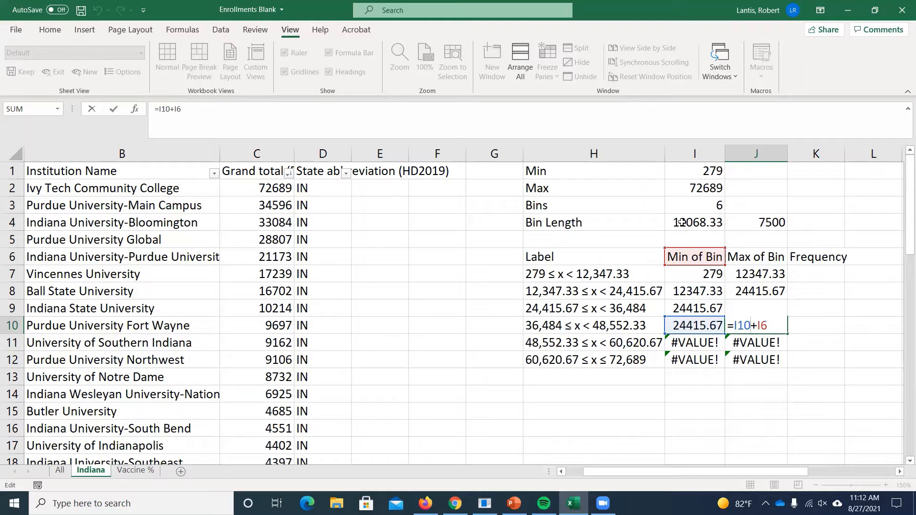
pyautogui.press('Return')
pyautogui.moveTo(713, 306); pyautogui.dragTo(744, 353)
pyautogui.press('Delete')
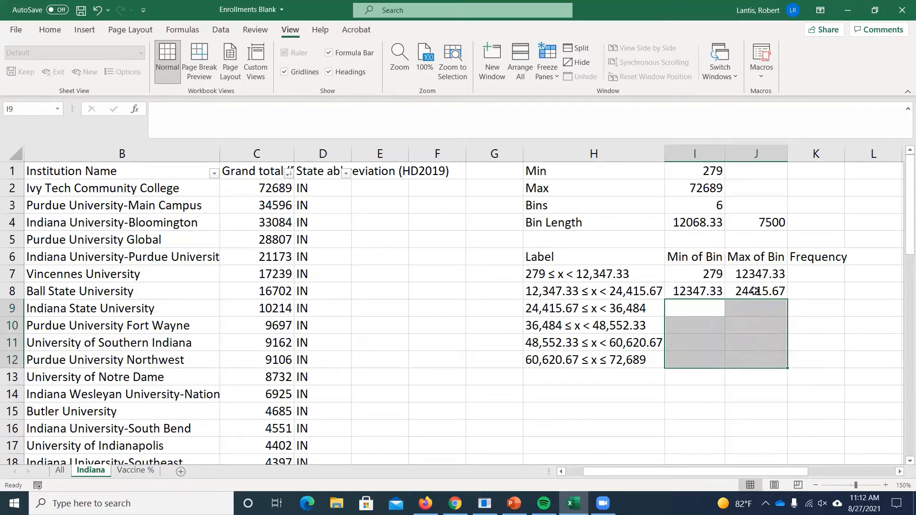
# - Make the bin length reference in cell J8 absolute so the formula reads =I8+$I$4
pyautogui.doubleClick(754, 291)
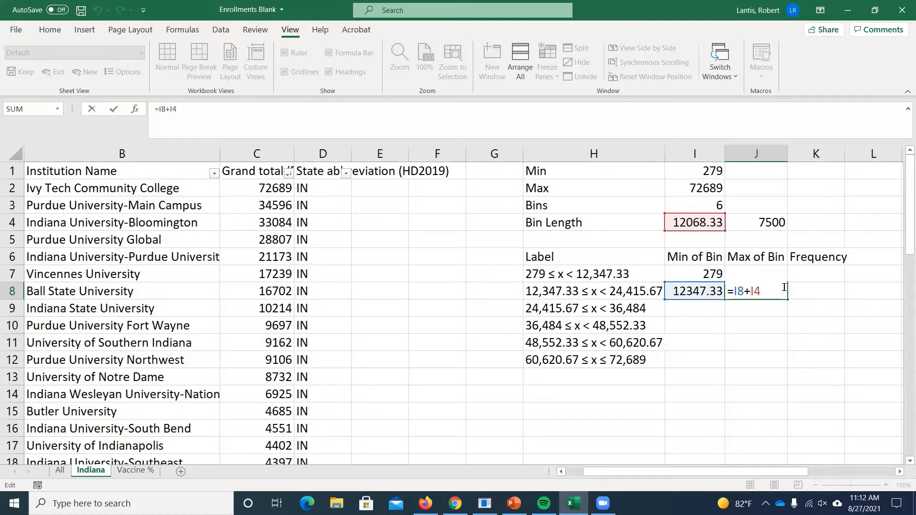
pyautogui.write('$')
pyautogui.press('Right')
pyautogui.write('$')
pyautogui.press('BackSpace')
pyautogui.press('Left')
pyautogui.press('BackSpace')
pyautogui.hotkey('shift', 'Right')
pyautogui.hotkey('shift', 'Right')
pyautogui.press('F4')
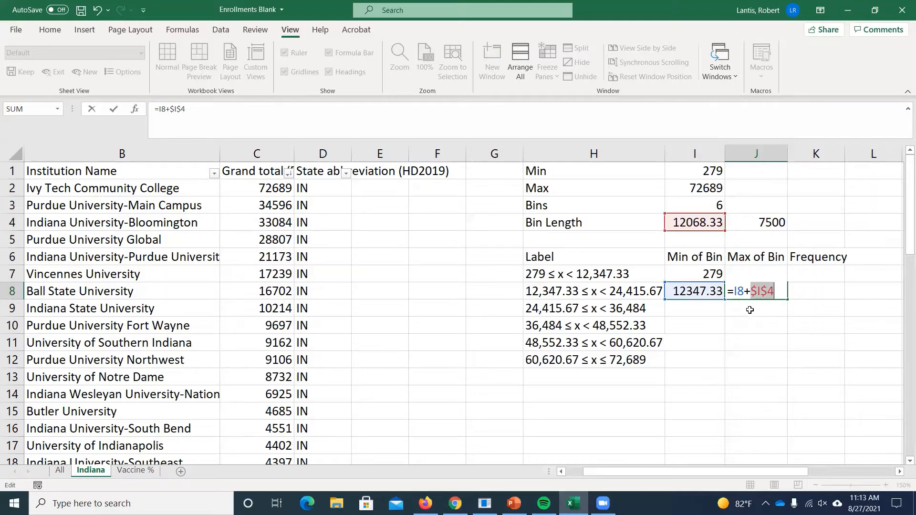
pyautogui.press('Return')
# - Fill the formulas in I8:J8 down through row 12 and check the absolute reference in cell J12
pyautogui.moveTo(701, 292); pyautogui.dragTo(763, 369)
pyautogui.click(753, 361)
pyautogui.doubleClick(753, 361)
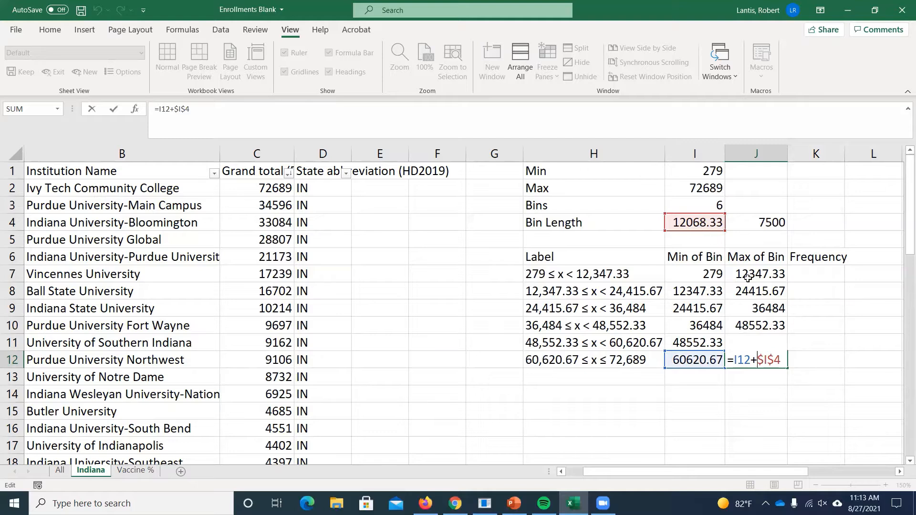
pyautogui.press('Return')
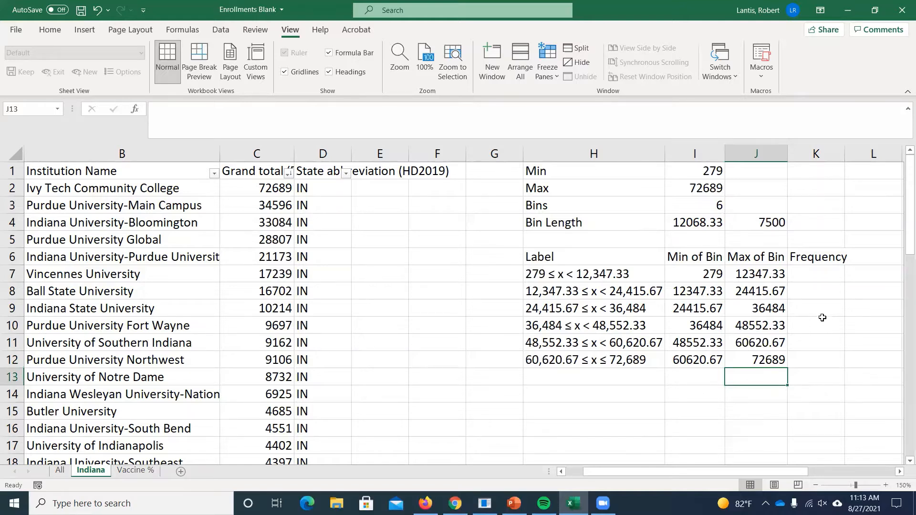
# - Try 10 as the number of bins in cell I3, check the recalculated table, and undo the change
pyautogui.click(713, 208)
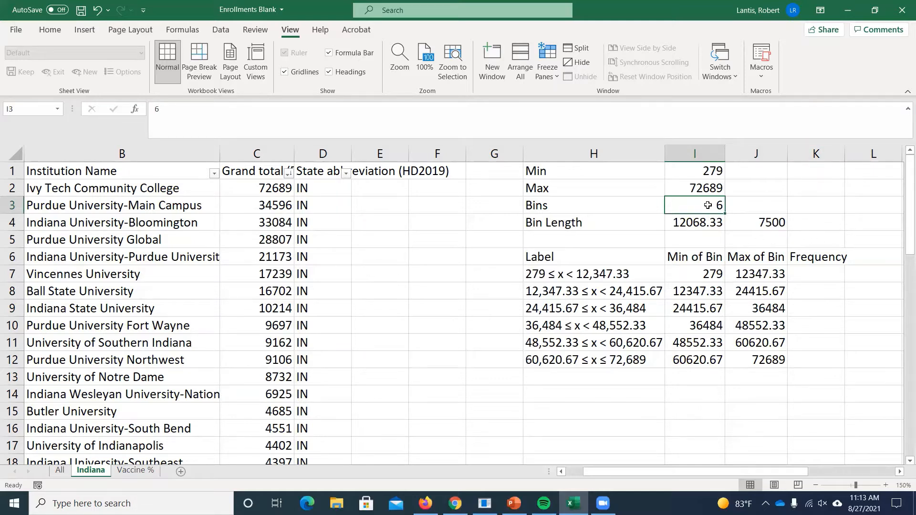
pyautogui.write('1')
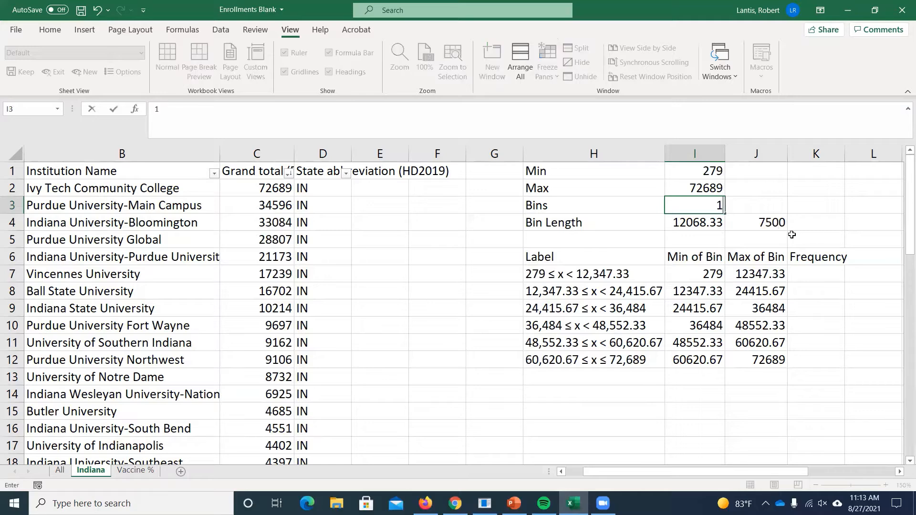
pyautogui.write('0')
pyautogui.press('Return')
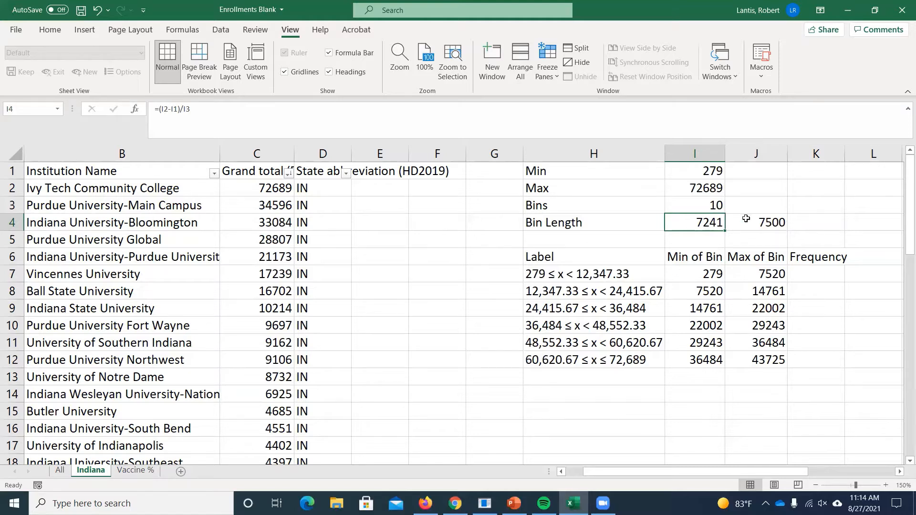
pyautogui.hotkey('ctrl', 'z')
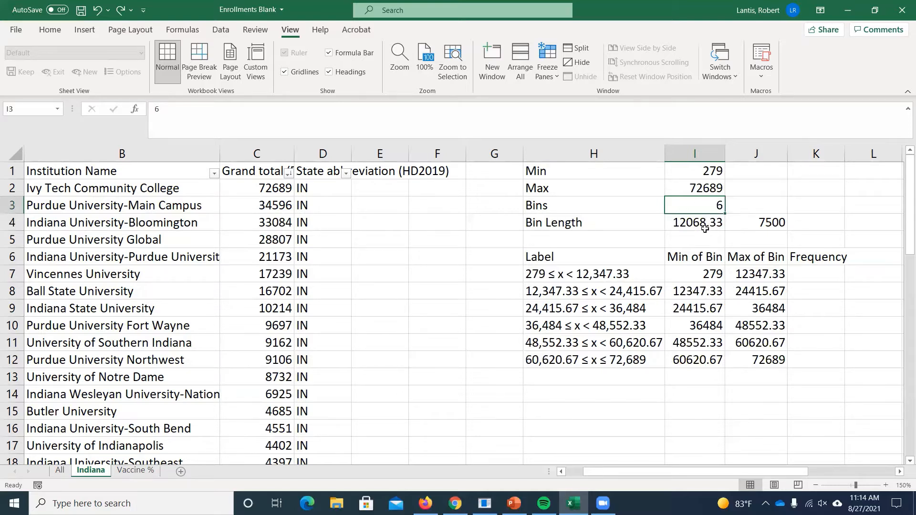
# - Look through the enrollment lists on the Indiana and All sheets, and return to the Indiana sheet's first frequency cell
pyautogui.click(811, 277)
pyautogui.moveTo(796, 469)
pyautogui.mouseDown()
pyautogui.moveTo(768, 457)
pyautogui.moveTo(814, 470)
pyautogui.mouseUp()
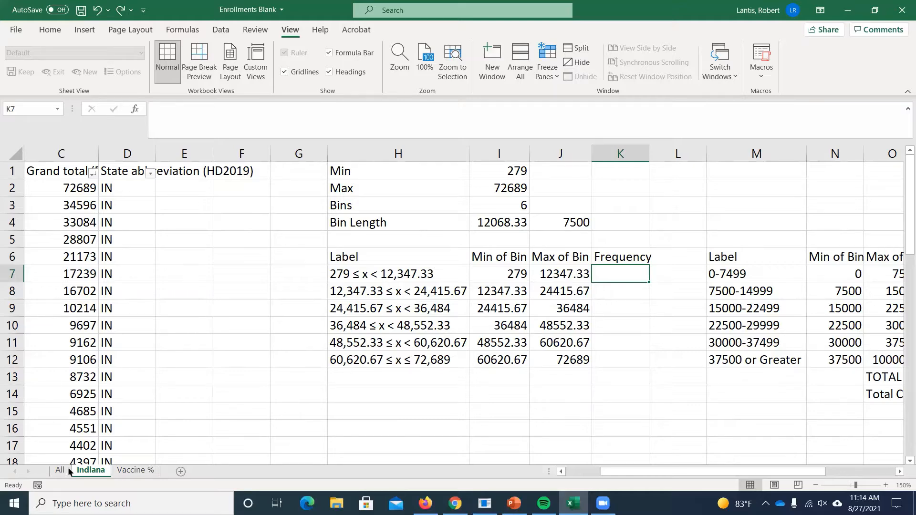
pyautogui.scroll(-3, 75, 399)
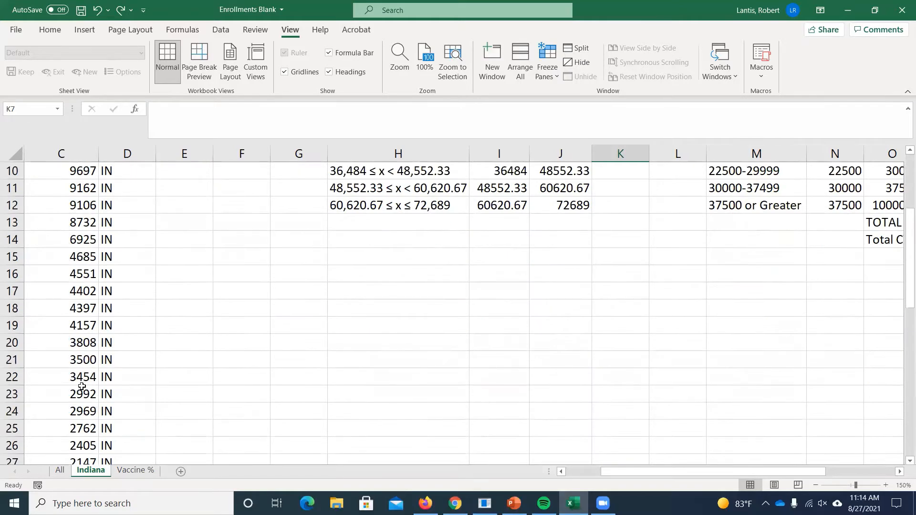
pyautogui.scroll(3, 80, 389)
pyautogui.click(56, 472)
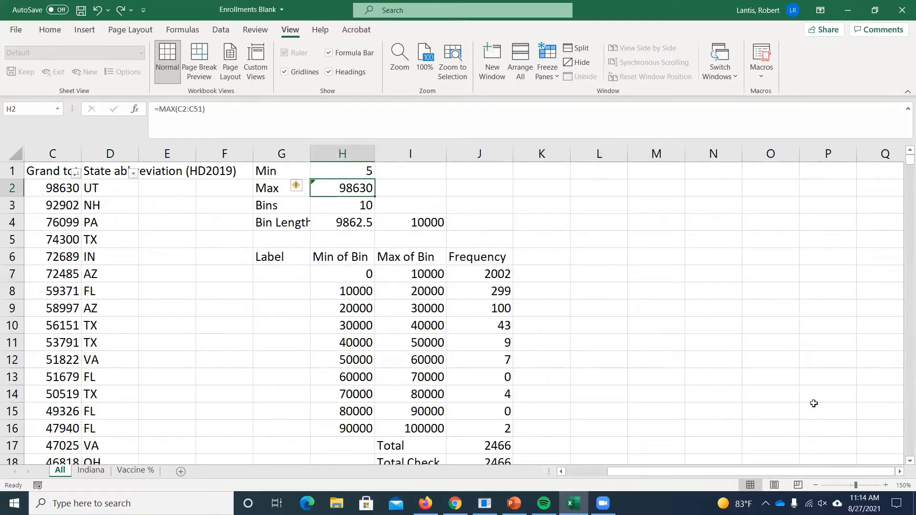
pyautogui.hscroll(-3, 181, 295)
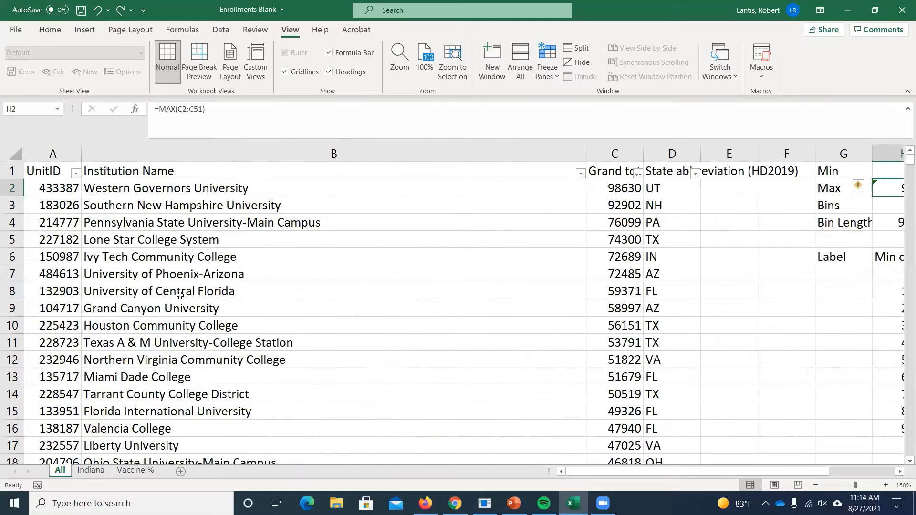
pyautogui.scroll(-20, 191, 298)
pyautogui.scroll(-20, 195, 300)
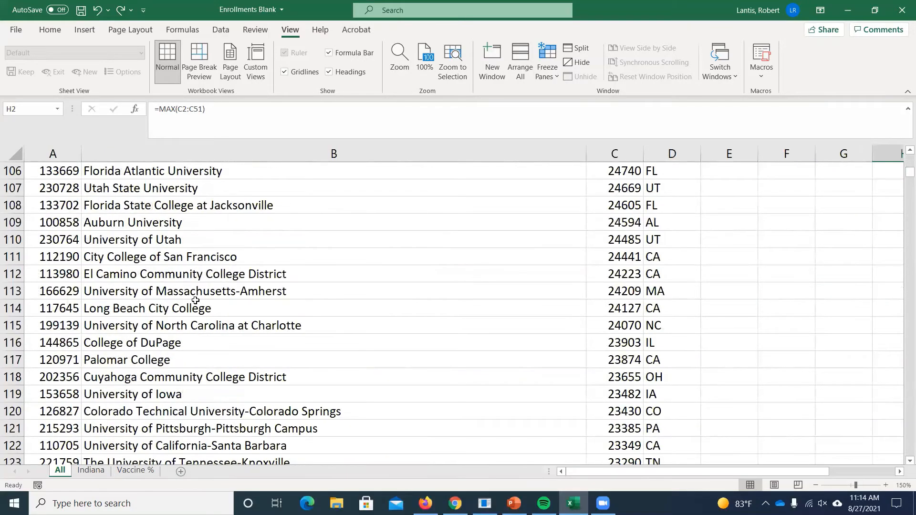
pyautogui.scroll(-20, 196, 299)
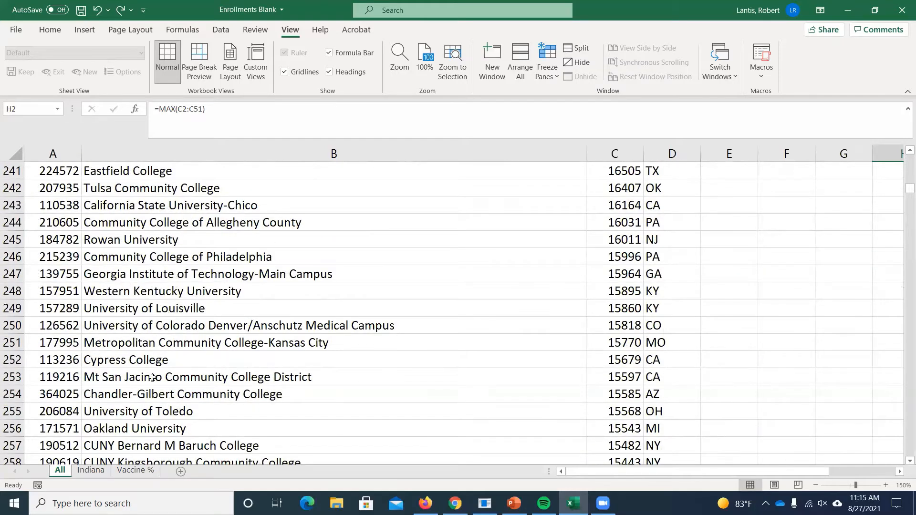
pyautogui.click(90, 470)
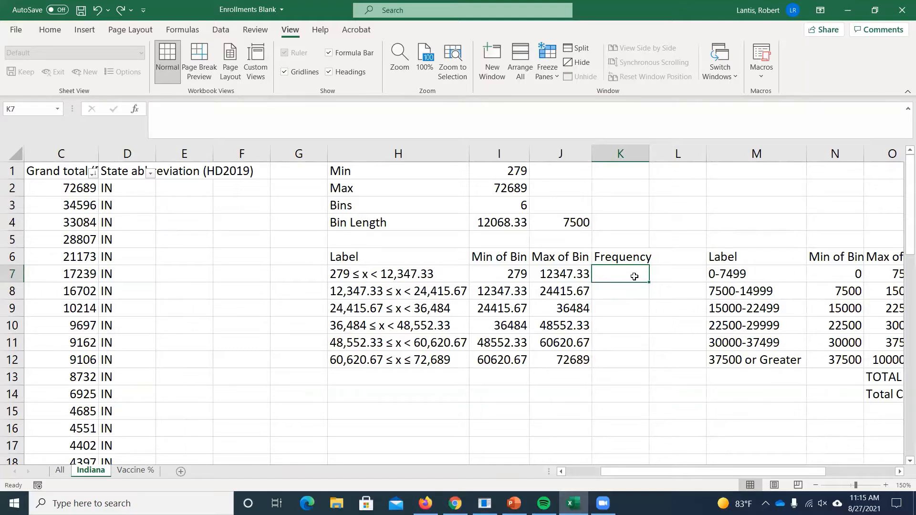
# - Begin a COUNTIFS formula in cell K7 with the range C2:C51 and the criterion ">="&I7
pyautogui.write('=')
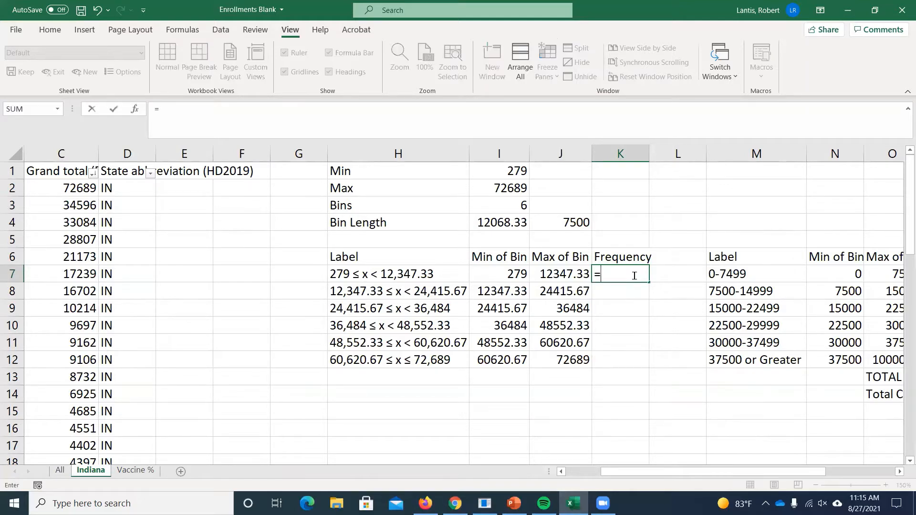
pyautogui.write('countifs(')
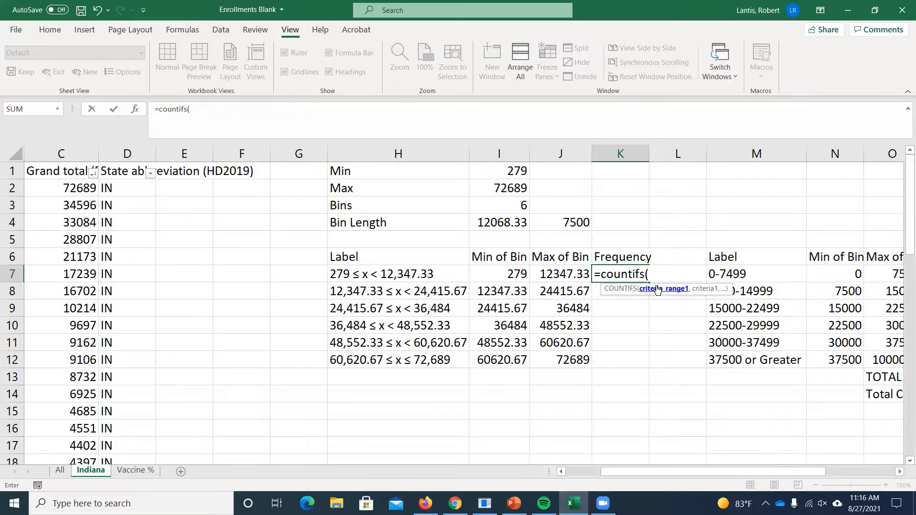
pyautogui.click(65, 188)
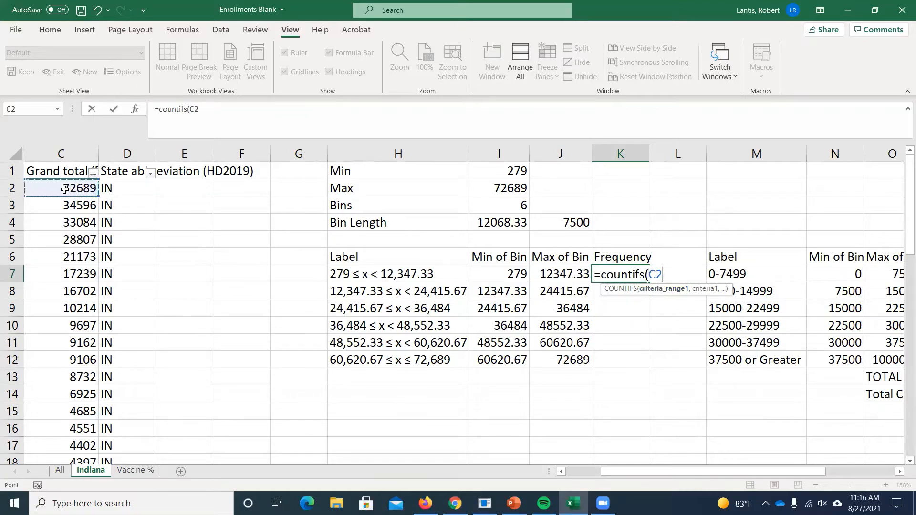
pyautogui.hotkey('ctrl', 'shift', 'Down')
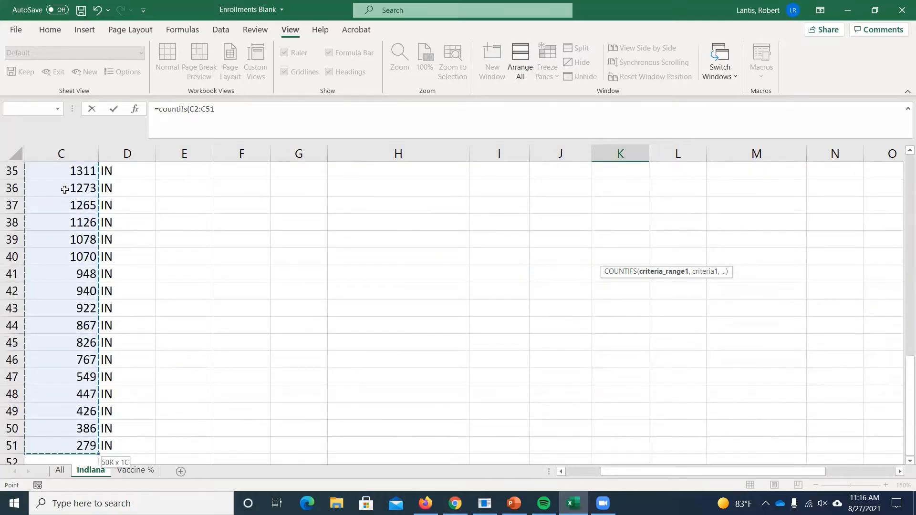
pyautogui.scroll(11, 486, 393)
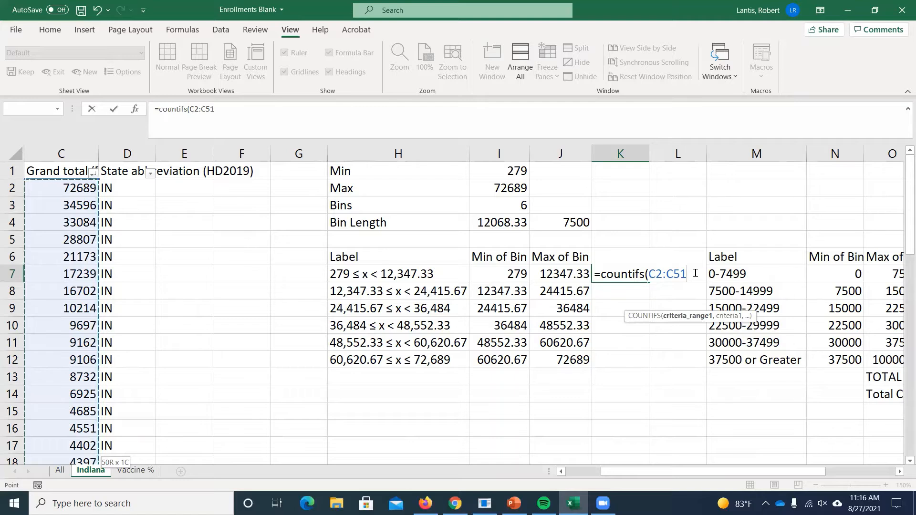
pyautogui.write(',')
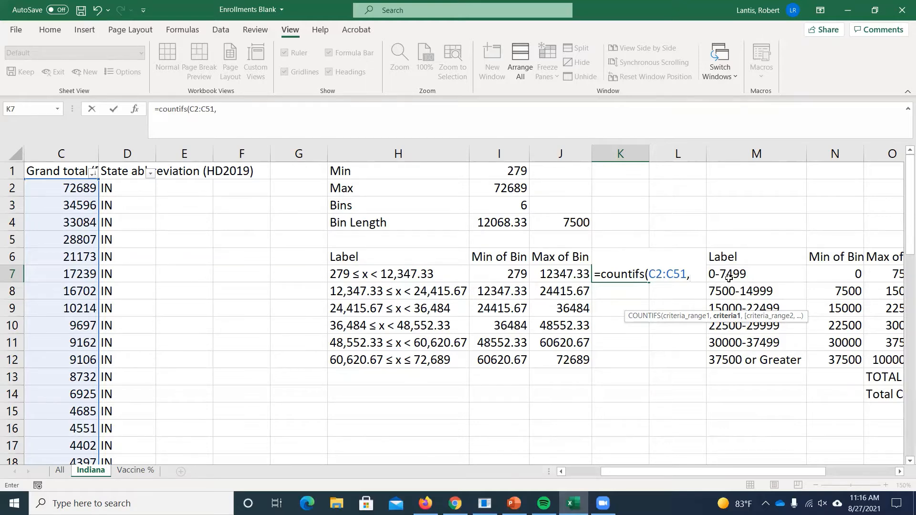
pyautogui.write('">="')
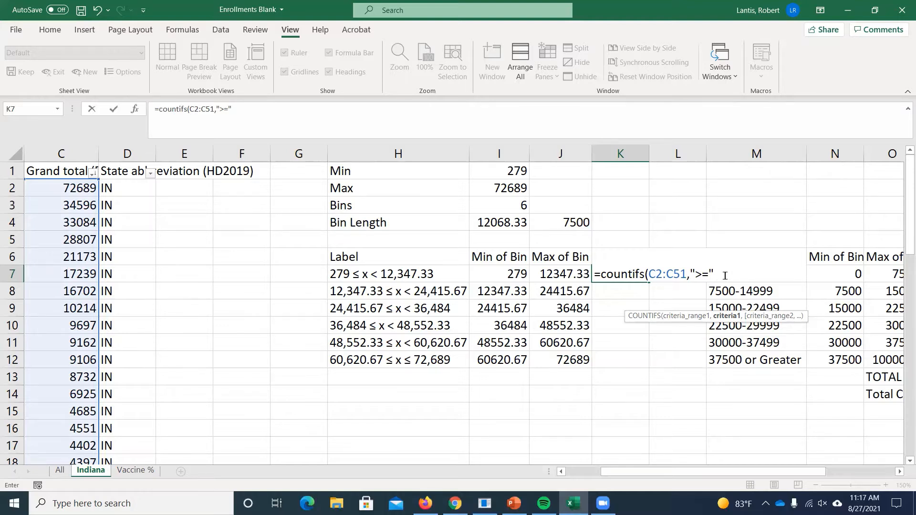
pyautogui.write('&')
pyautogui.click(493, 277)
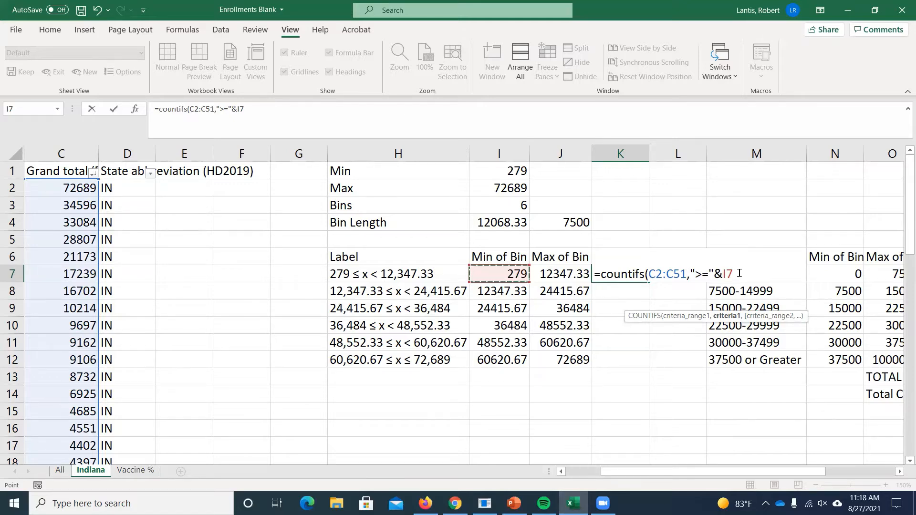
pyautogui.write(',')
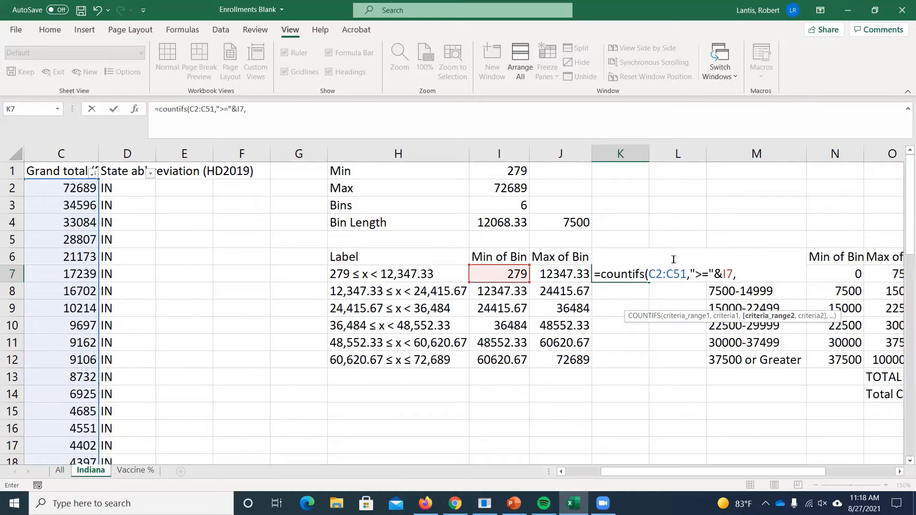
# - Complete the COUNTIFS formula in K7 with the second range C2:C51 and the criterion "<"&J7
pyautogui.moveTo(797, 470); pyautogui.dragTo(788, 470)
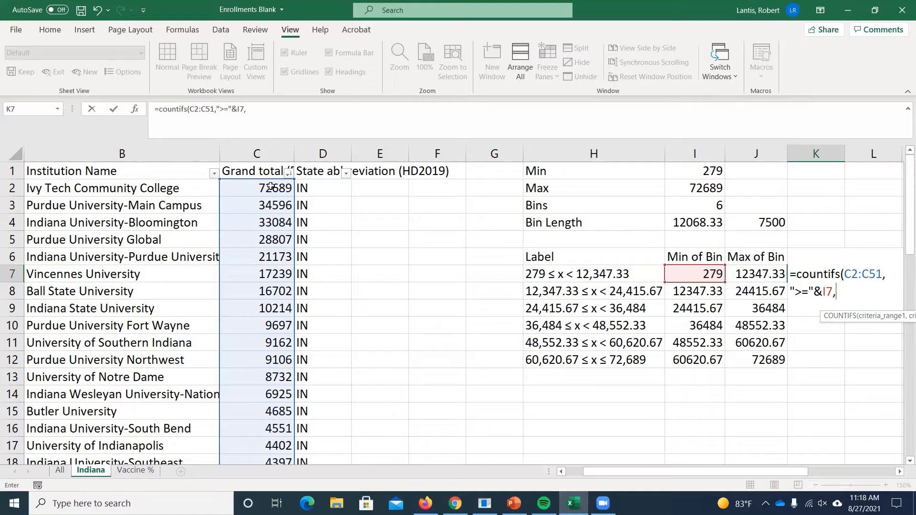
pyautogui.click(271, 187)
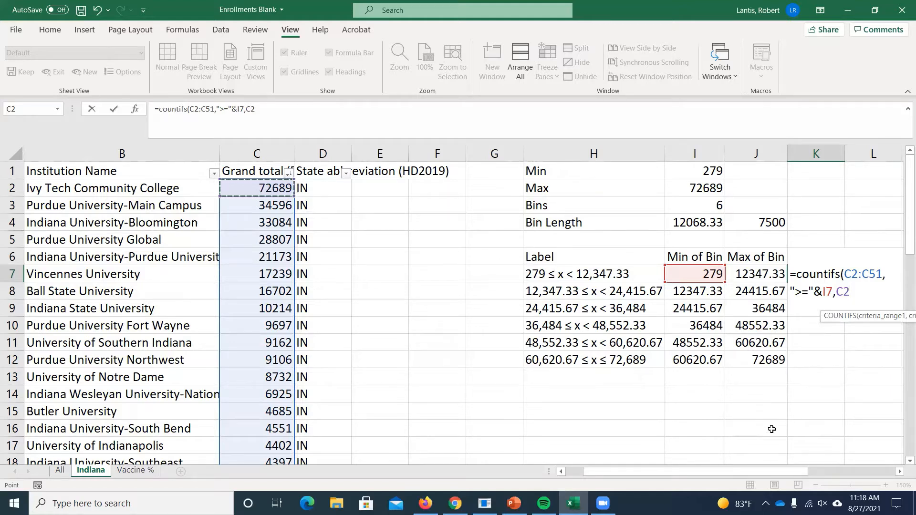
pyautogui.hscroll(2, 829, 468)
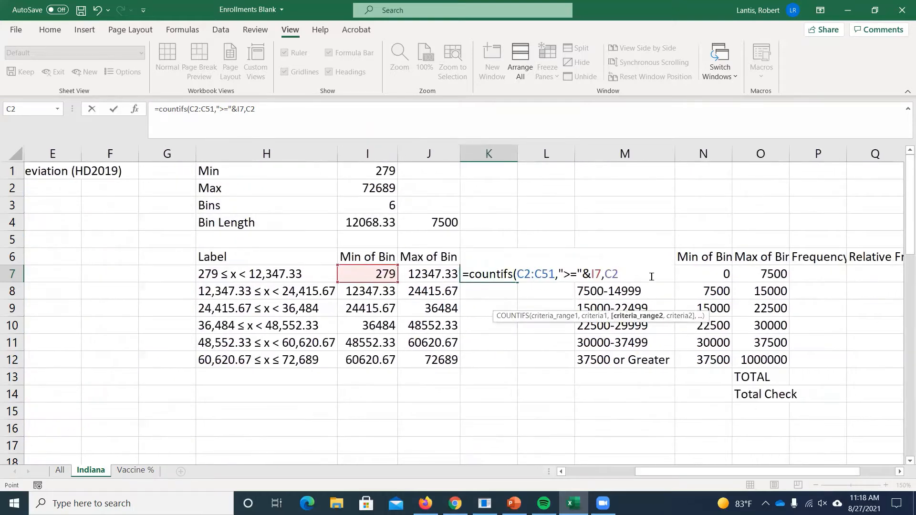
pyautogui.press('BackSpace')
pyautogui.press('BackSpace')
pyautogui.write('C2:C51')
pyautogui.write(',')
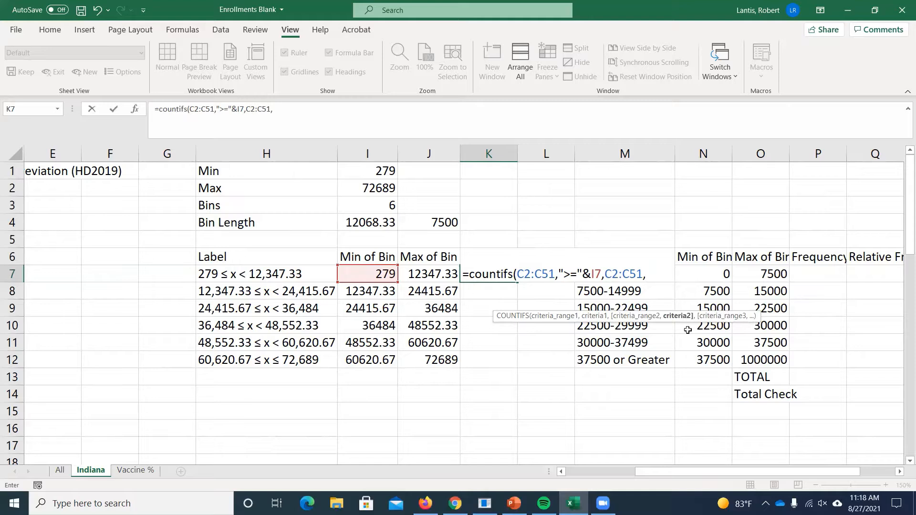
pyautogui.write('"<"&')
pyautogui.click(430, 274)
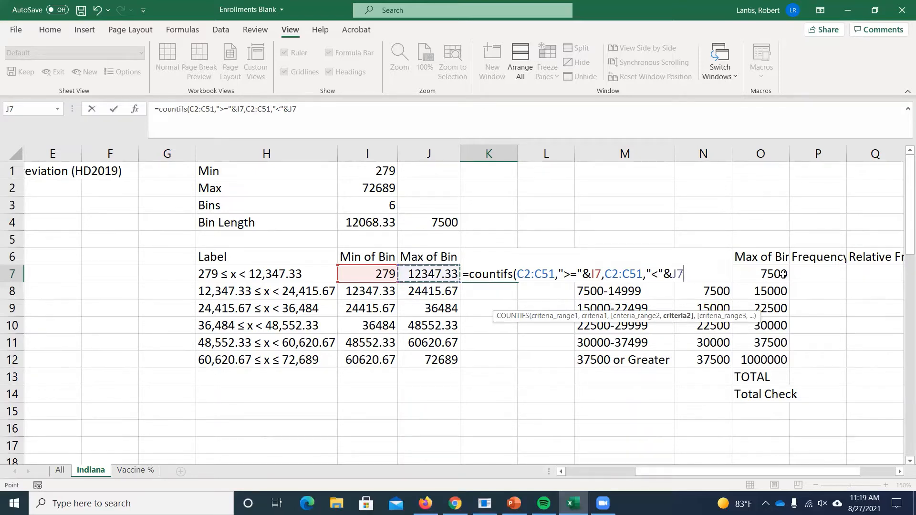
pyautogui.write(')')
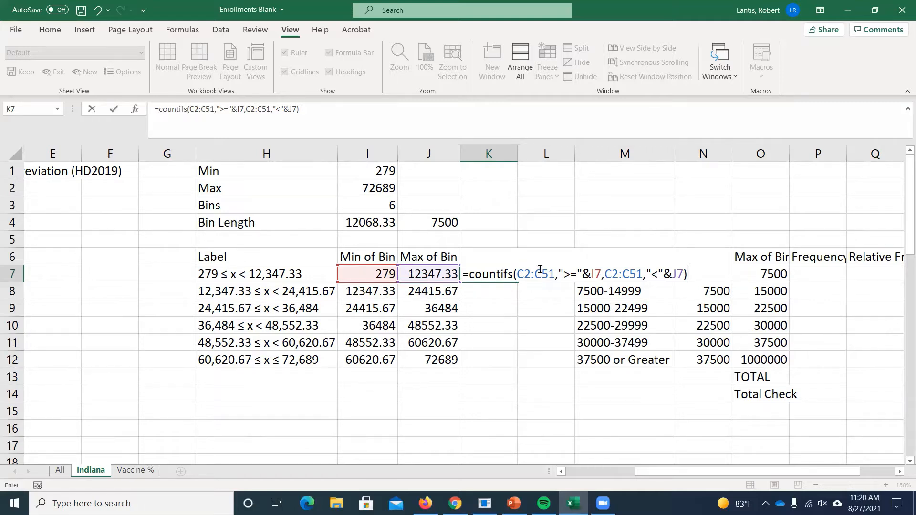
pyautogui.press('Return')
# - Try to fill the frequency formula in K7 down through row 12 with its relative range references
pyautogui.click(514, 280)
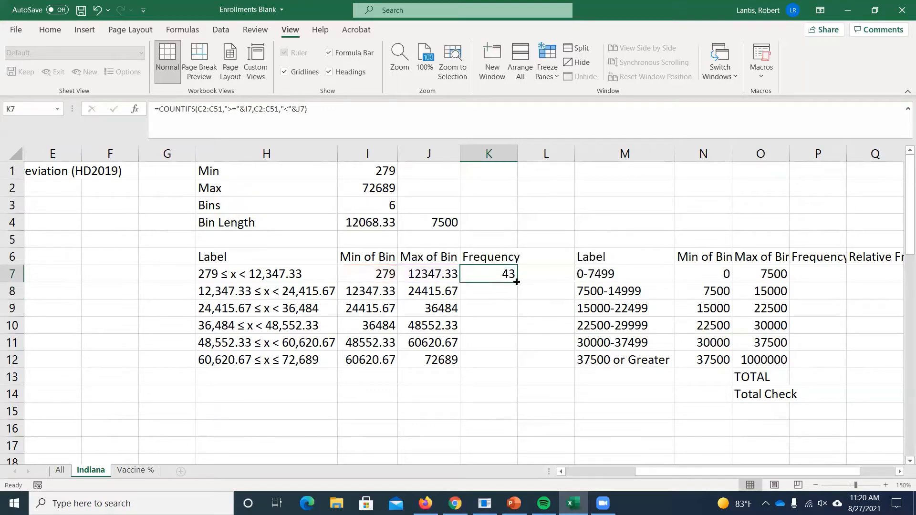
pyautogui.click(517, 282)
pyautogui.moveTo(517, 281); pyautogui.dragTo(510, 368)
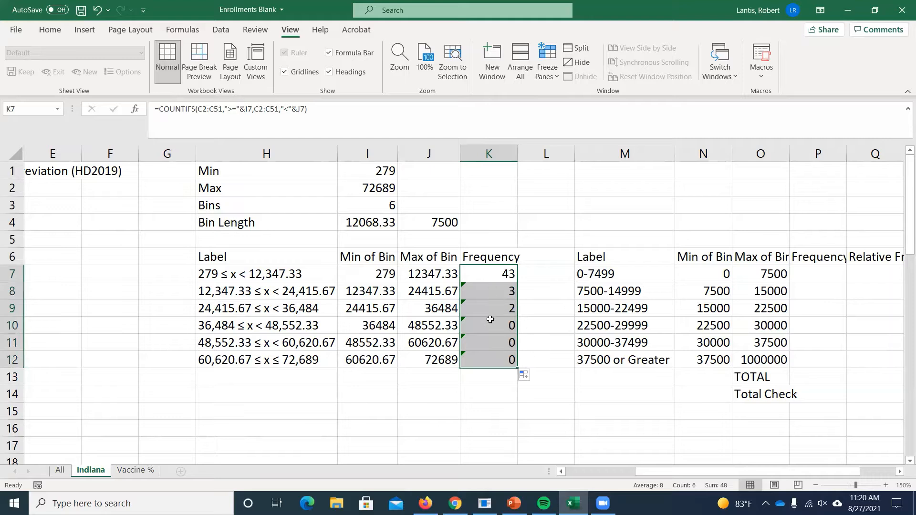
# - Check the range references in K12's formula against column C, and clear the filled cells K8:K12
pyautogui.click(485, 360)
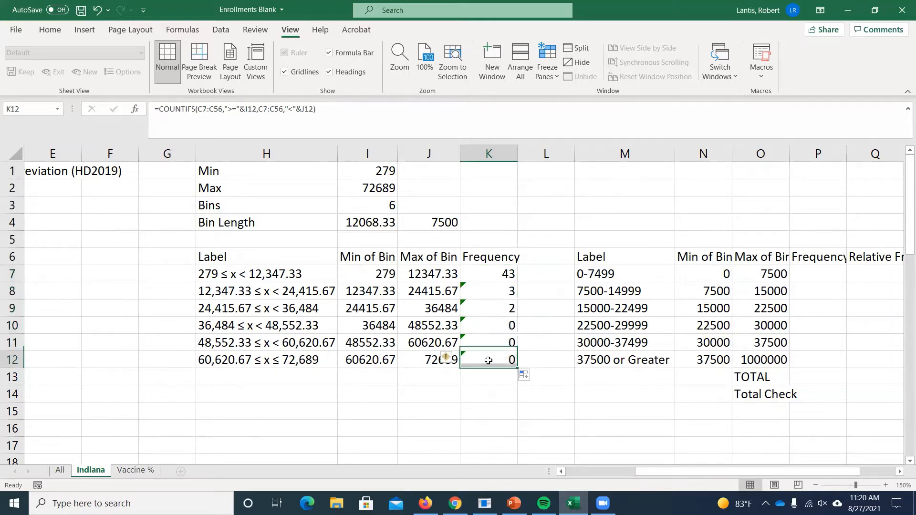
pyautogui.press('F2')
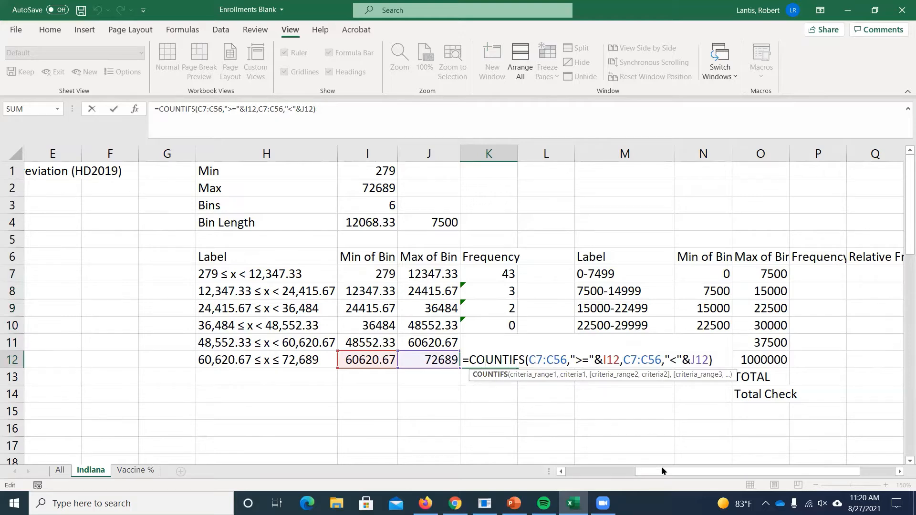
pyautogui.moveTo(659, 468); pyautogui.dragTo(624, 470)
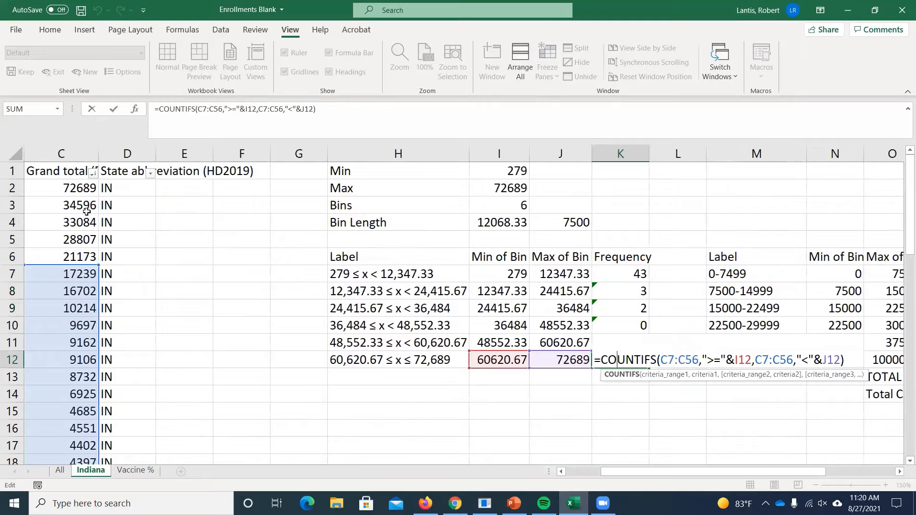
pyautogui.press('Return')
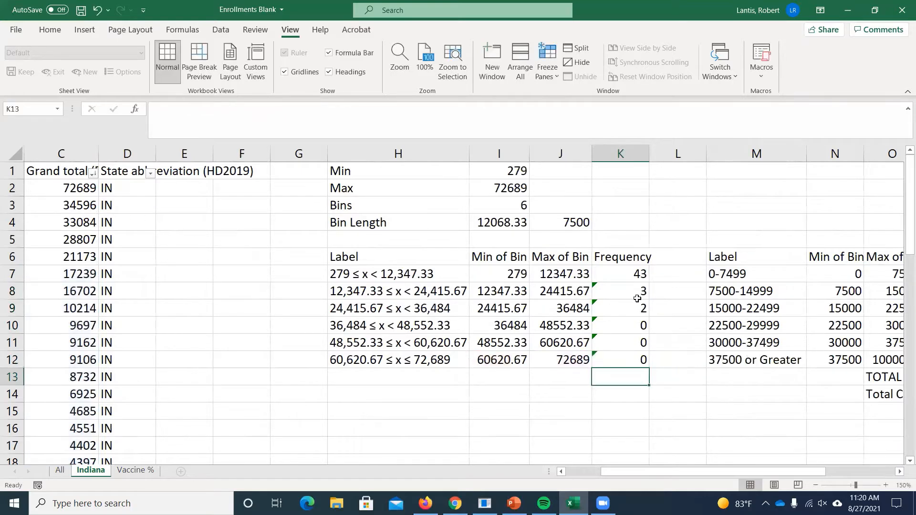
pyautogui.moveTo(637, 298); pyautogui.dragTo(639, 356)
pyautogui.press('Delete')
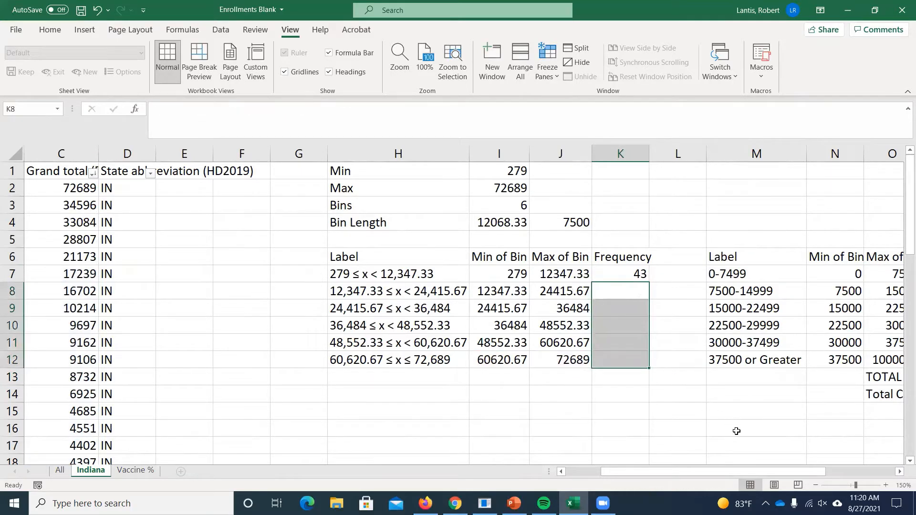
# - Make both C2:C51 ranges in K7's COUNTIFS formula absolute as $C$2:$C$51
pyautogui.doubleClick(624, 273)
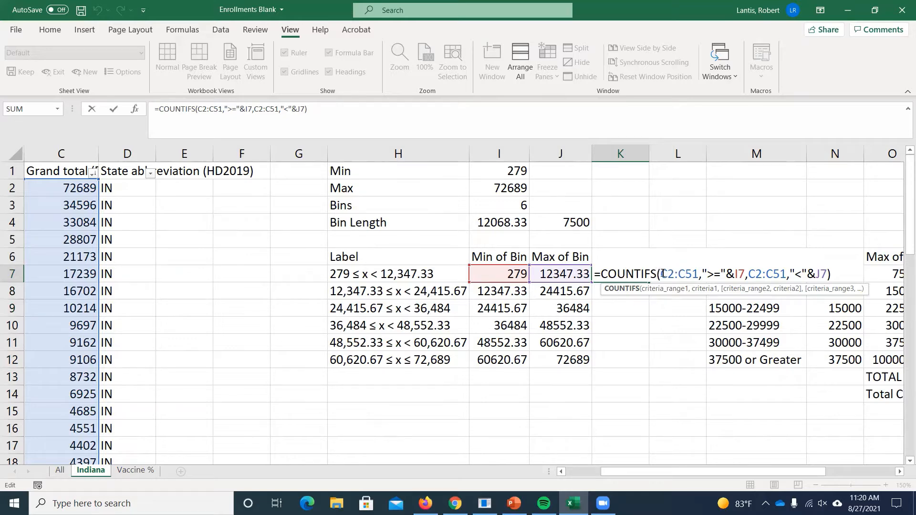
pyautogui.moveTo(661, 273); pyautogui.dragTo(698, 274)
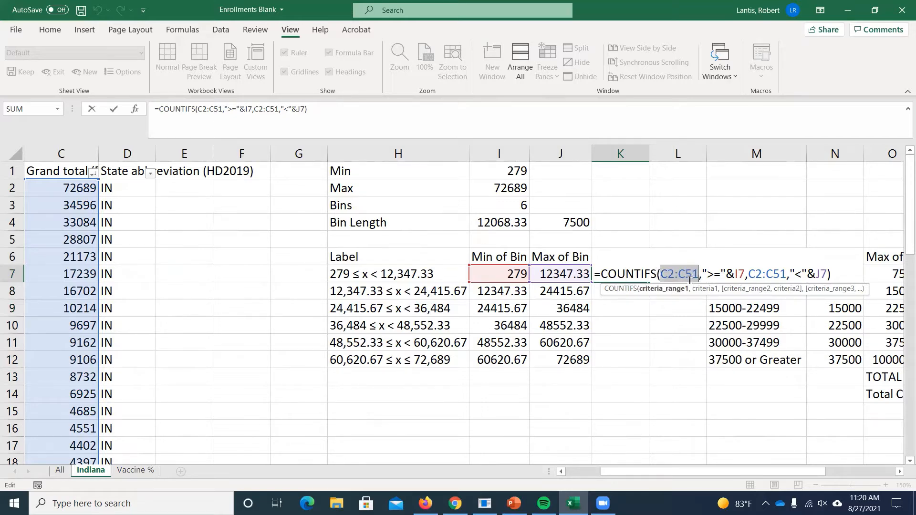
pyautogui.press('F4')
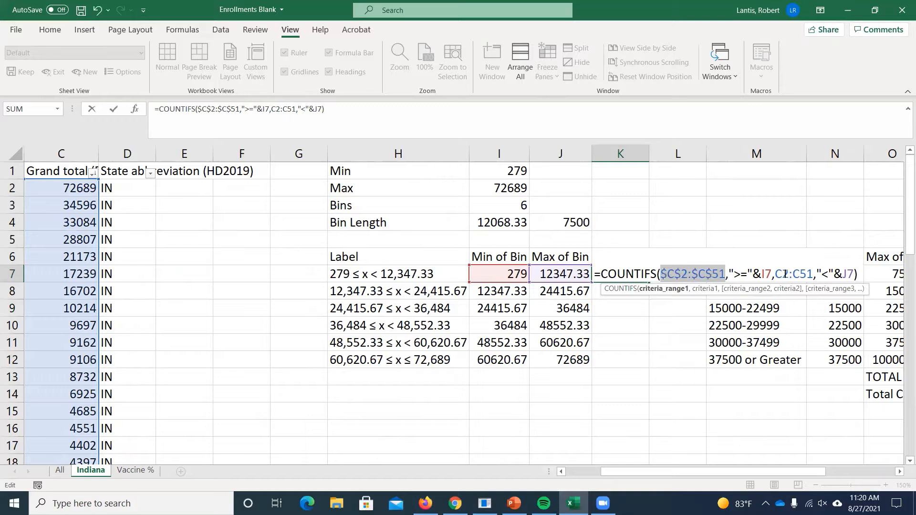
pyautogui.moveTo(775, 274); pyautogui.dragTo(810, 274)
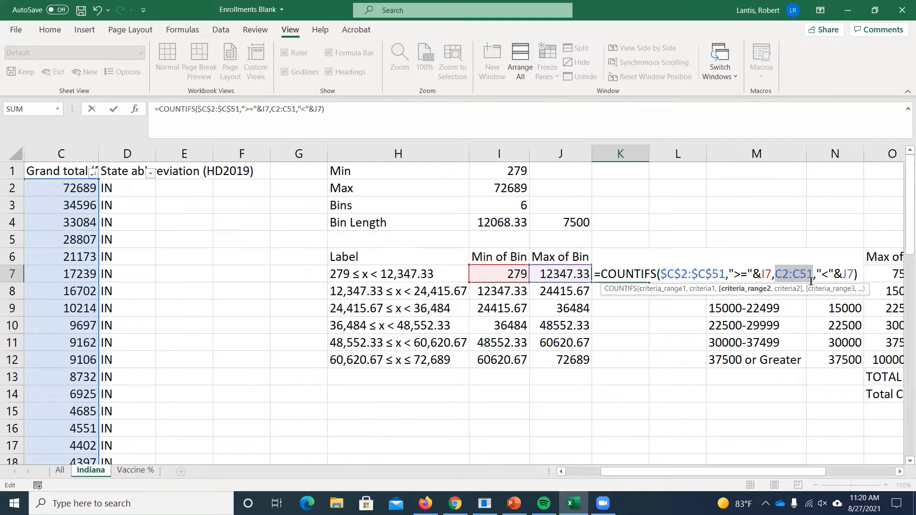
pyautogui.press('F4')
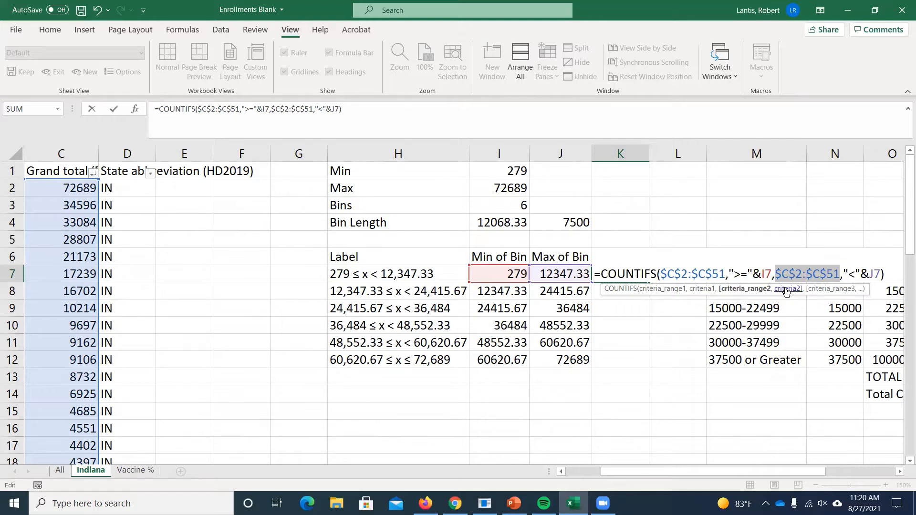
pyautogui.press('Return')
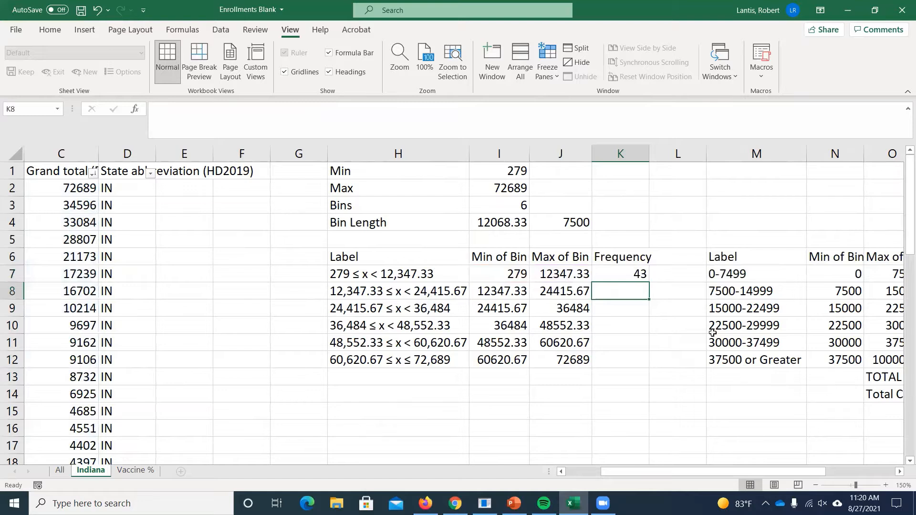
# - Fill the frequency formula in K7 down through K12 and check the references in K12's formula
pyautogui.click(645, 282)
pyautogui.moveTo(645, 282); pyautogui.dragTo(618, 357)
pyautogui.doubleClick(618, 356)
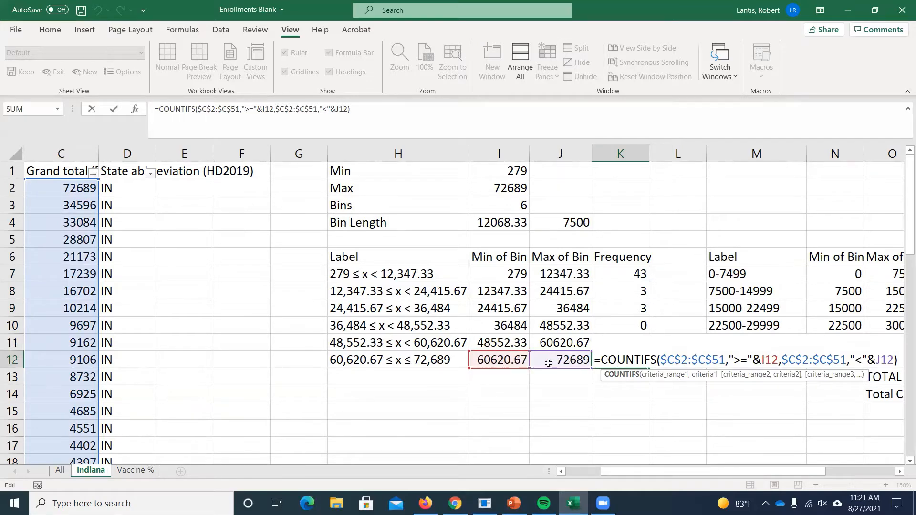
pyautogui.press('Return')
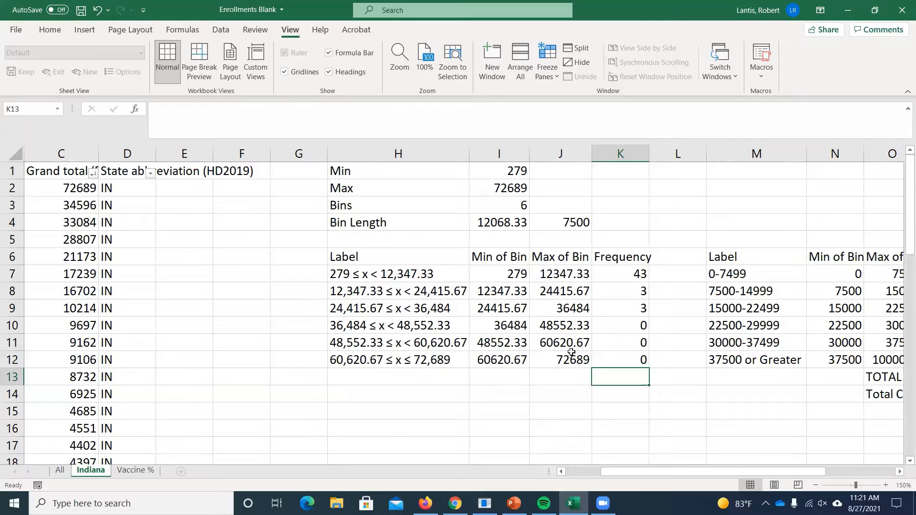
# - Try an extra trailing comma after J7 in K7's COUNTIFS formula and remove it again
pyautogui.doubleClick(615, 279)
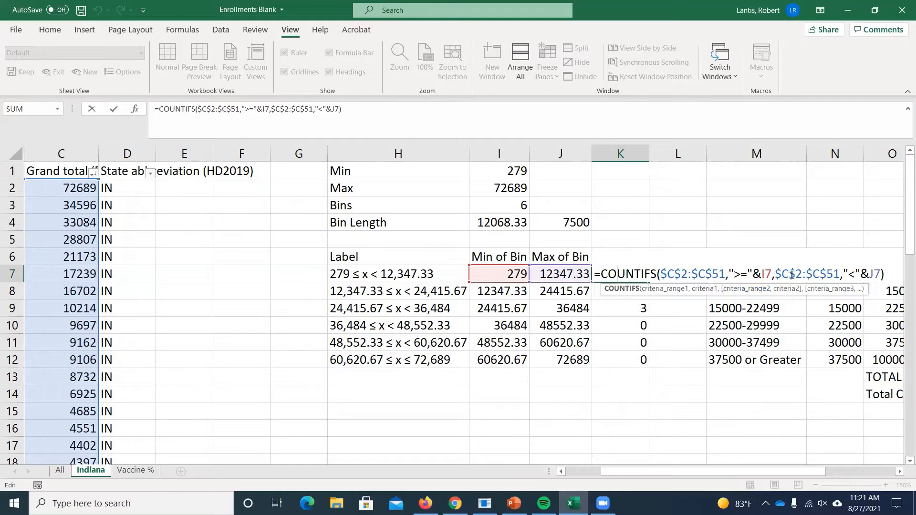
pyautogui.click(879, 274)
pyautogui.write(',')
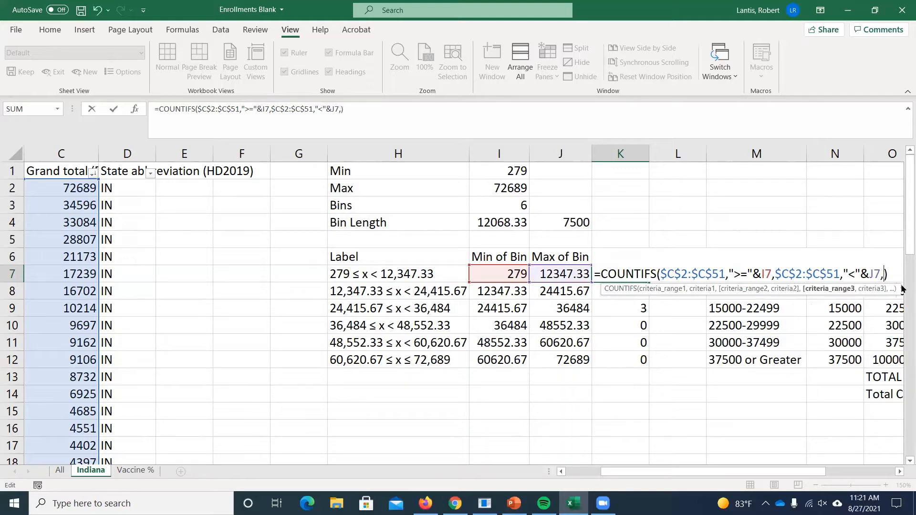
pyautogui.press('Return')
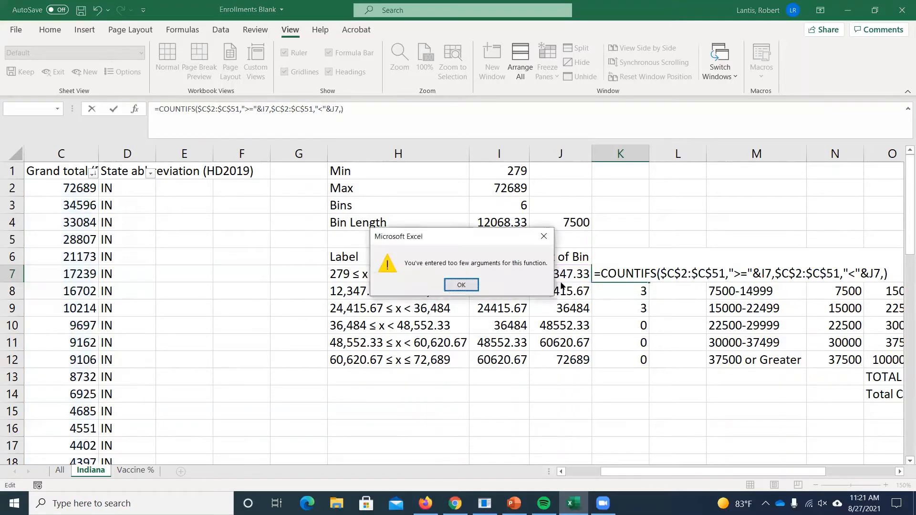
pyautogui.click(449, 289)
pyautogui.moveTo(732, 471); pyautogui.dragTo(766, 470)
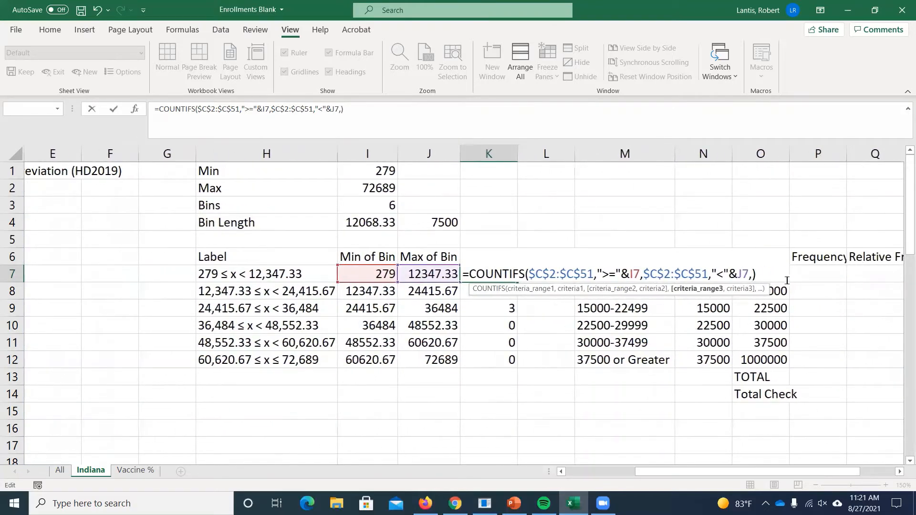
pyautogui.press('BackSpace')
pyautogui.press('Return')
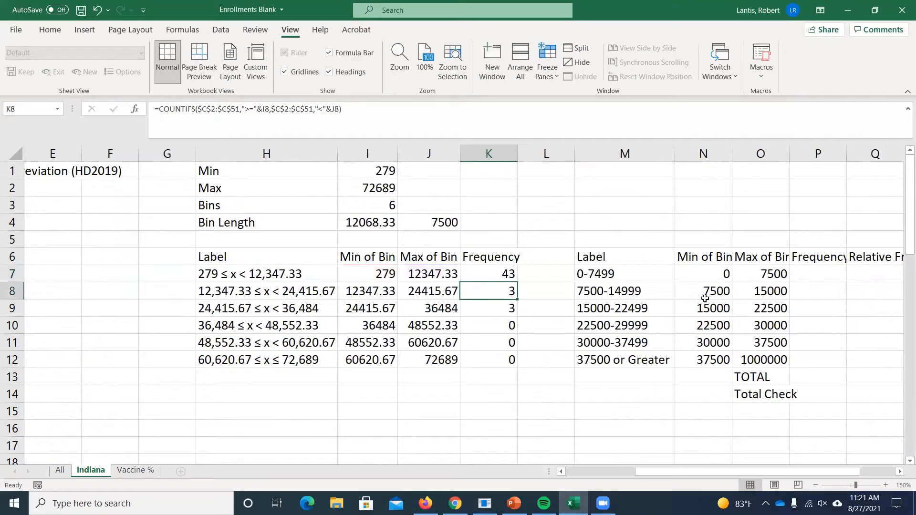
# - Try K7's COUNTIFS formula without the closing quotation mark after >= and accept the proposed correction
pyautogui.doubleClick(495, 277)
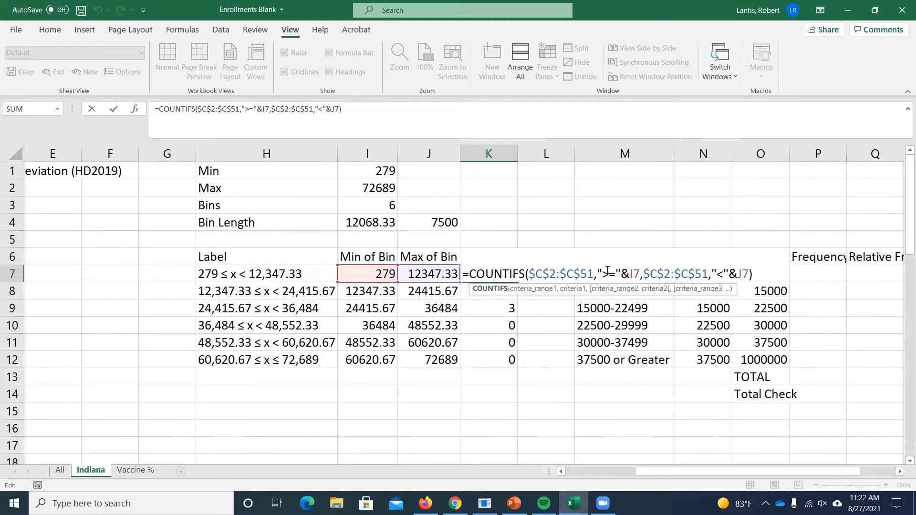
pyautogui.click(621, 274)
pyautogui.press('BackSpace')
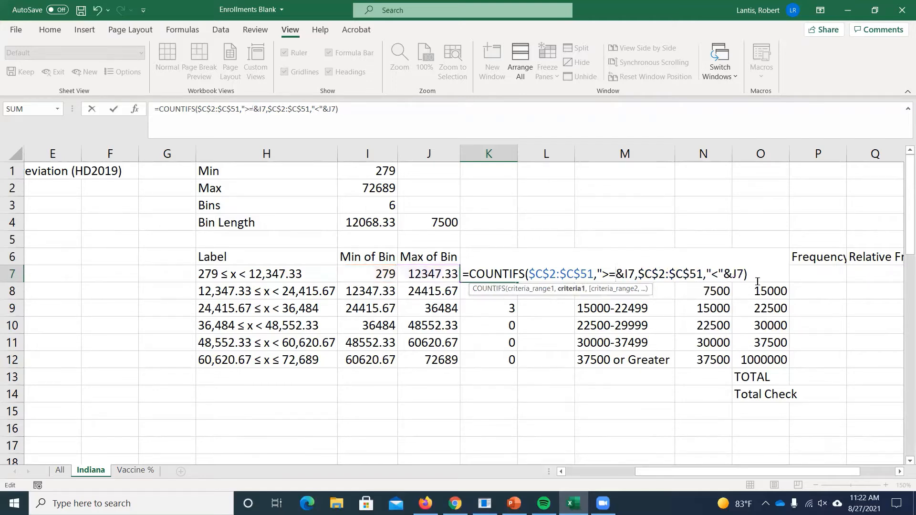
pyautogui.press('Return')
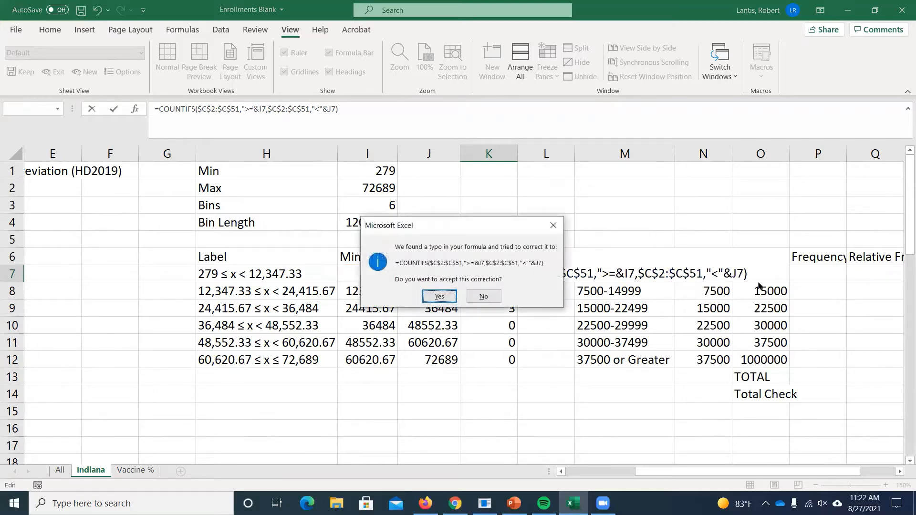
pyautogui.press('Return')
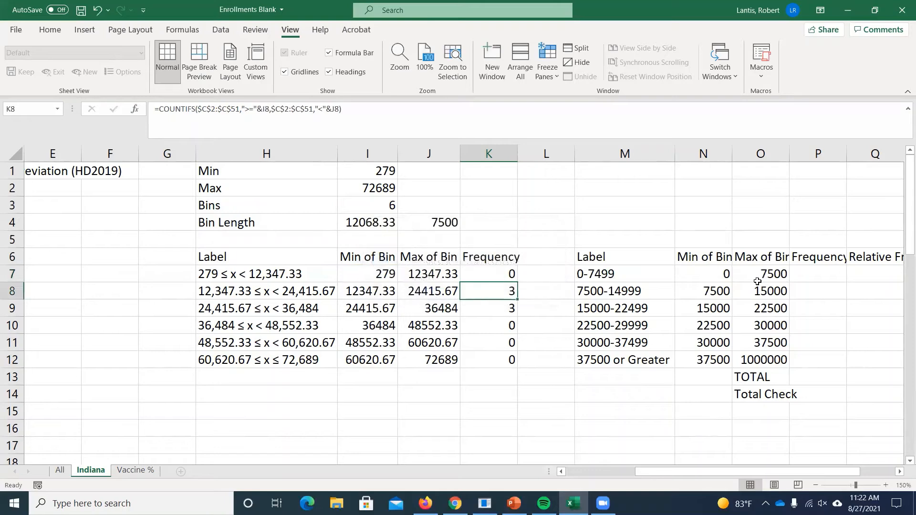
# - Restore K7's formula to =COUNTIFS($C$2:$C$51,">="&I7,$C$2:$C$51,"<"&J7) by repairing the quotation marks in both criteria
pyautogui.doubleClick(474, 275)
pyautogui.click(615, 272)
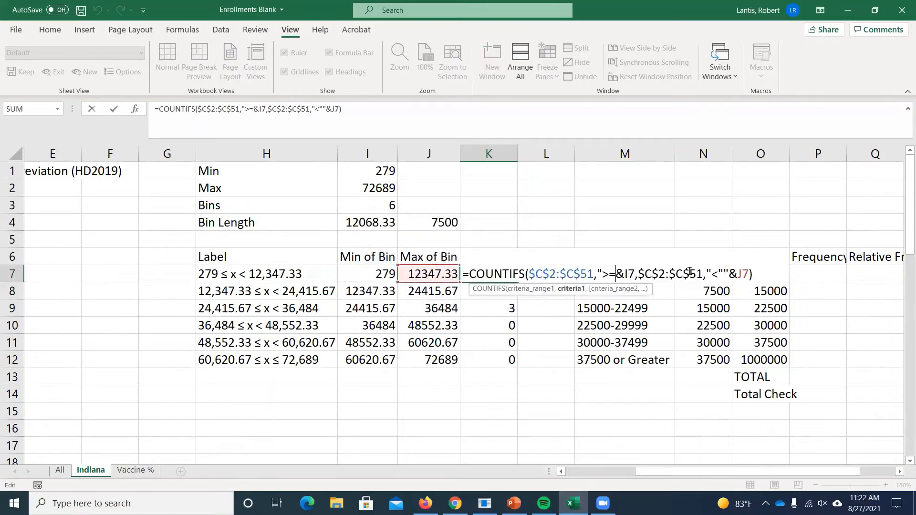
pyautogui.write('"')
pyautogui.press('Return')
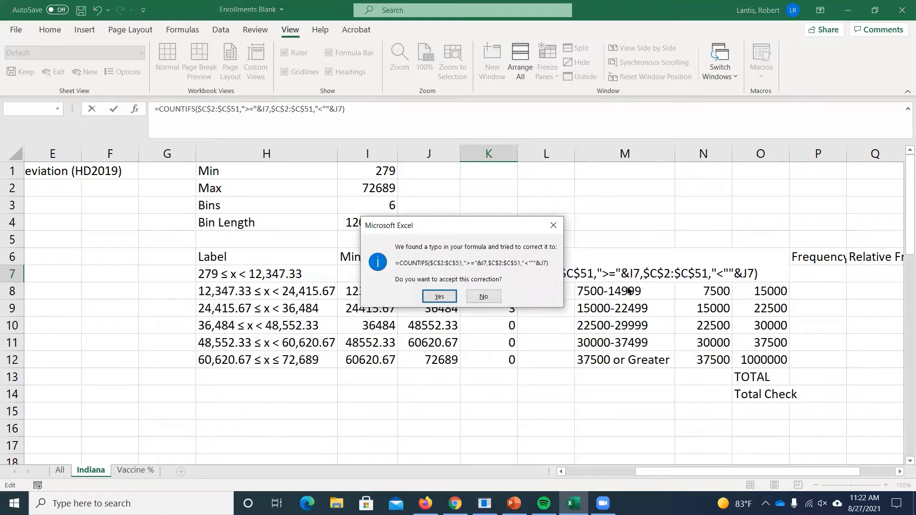
pyautogui.click(439, 296)
pyautogui.doubleClick(491, 270)
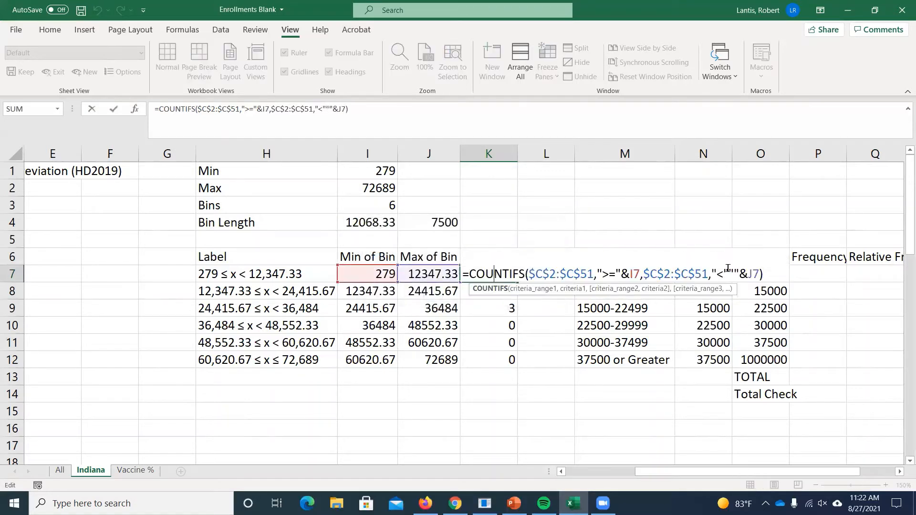
pyautogui.click(737, 270)
pyautogui.press('BackSpace')
pyautogui.press('BackSpace')
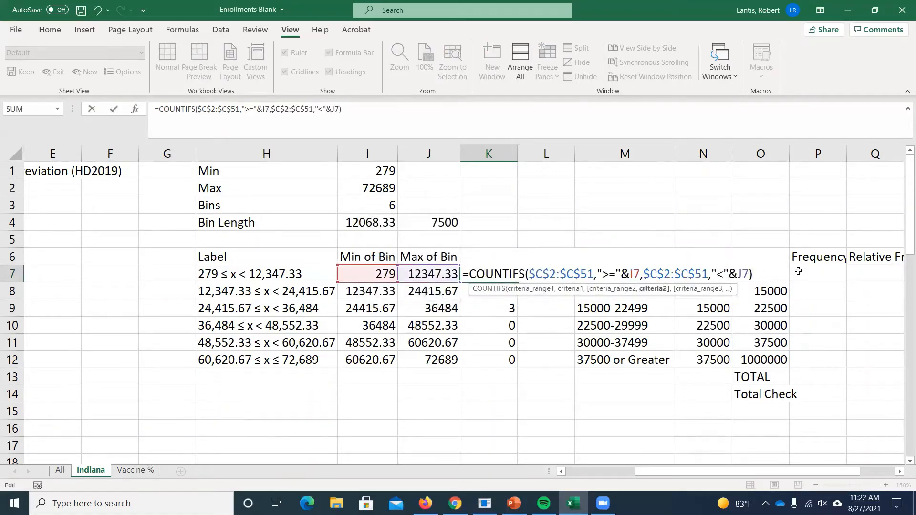
pyautogui.press('Return')
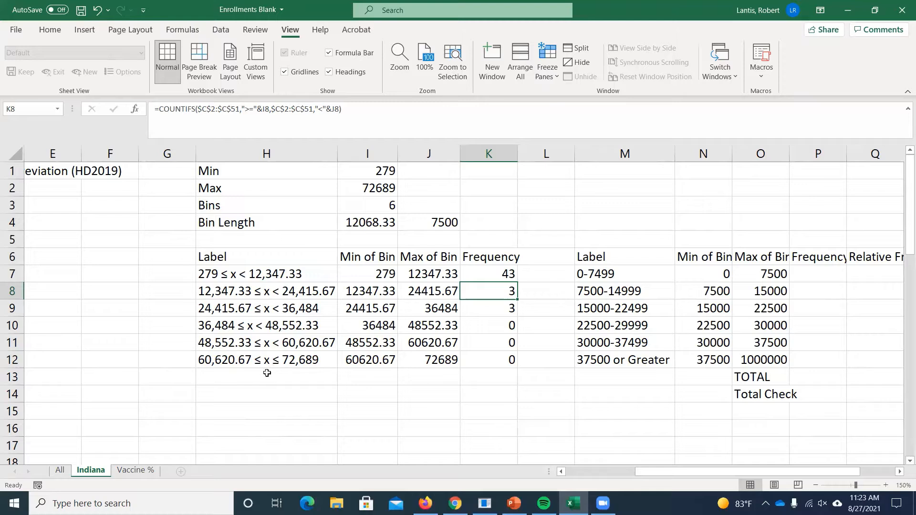
# - Change the upper-limit criterion in K12's COUNTIFS formula to "<="&J12
pyautogui.doubleClick(495, 358)
pyautogui.click(727, 359)
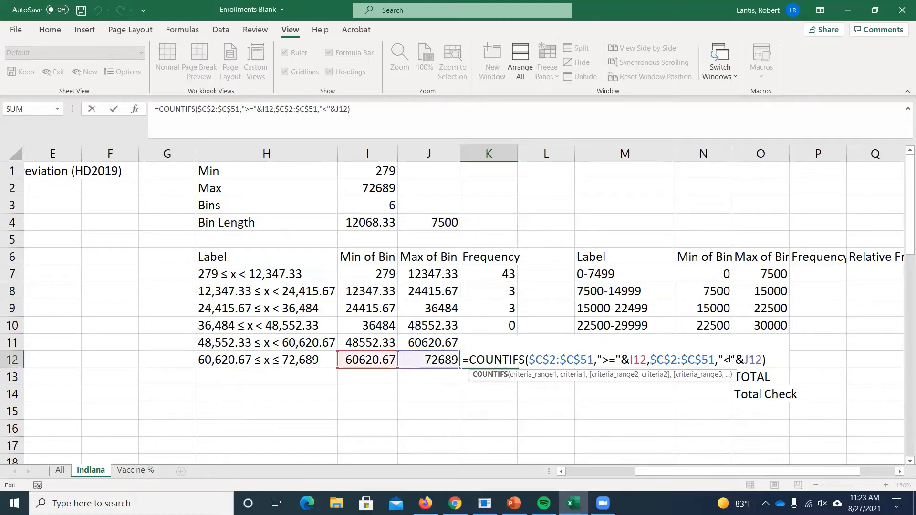
pyautogui.write('=')
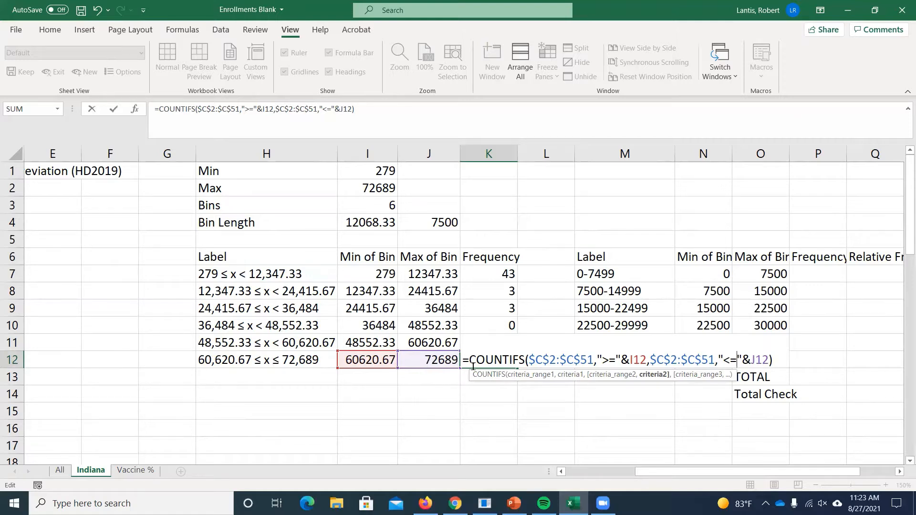
pyautogui.press('Return')
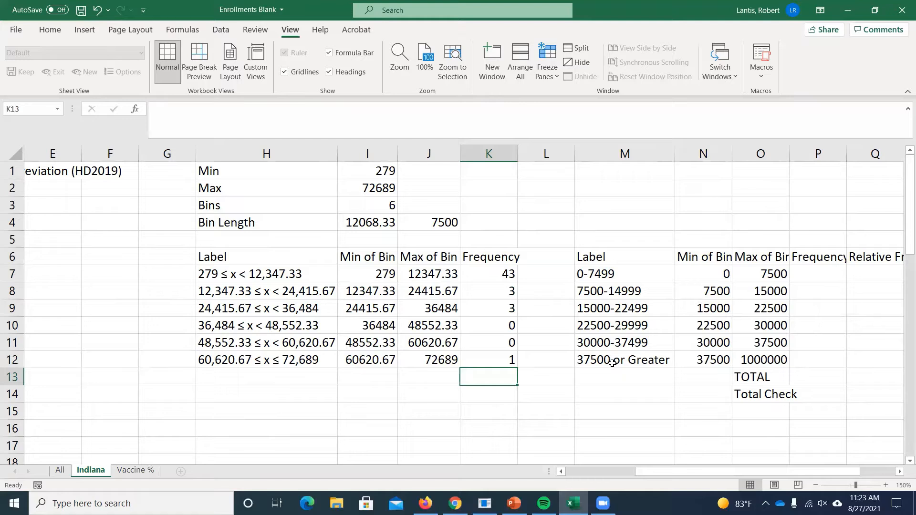
# - Examine K7's frequency formula, the bin length in J4, and the second table's bin limit formulas in N7:O8
pyautogui.doubleClick(502, 270)
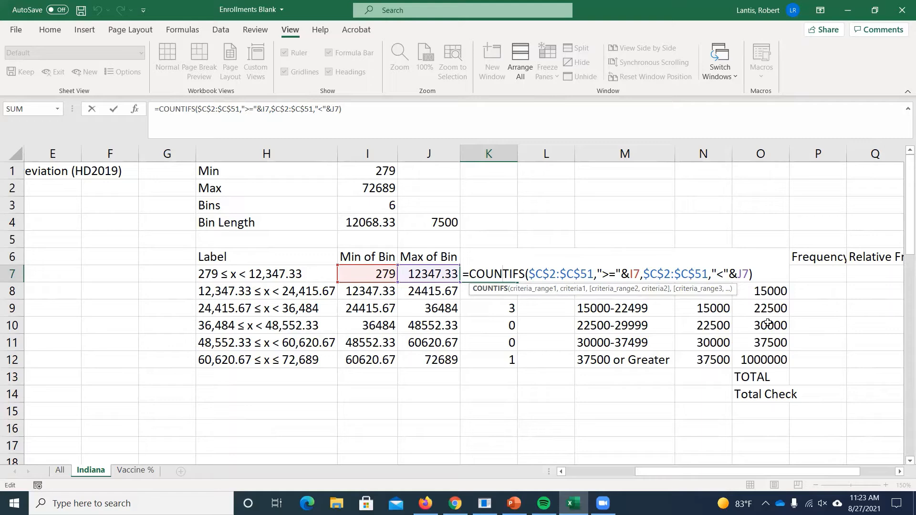
pyautogui.press('Return')
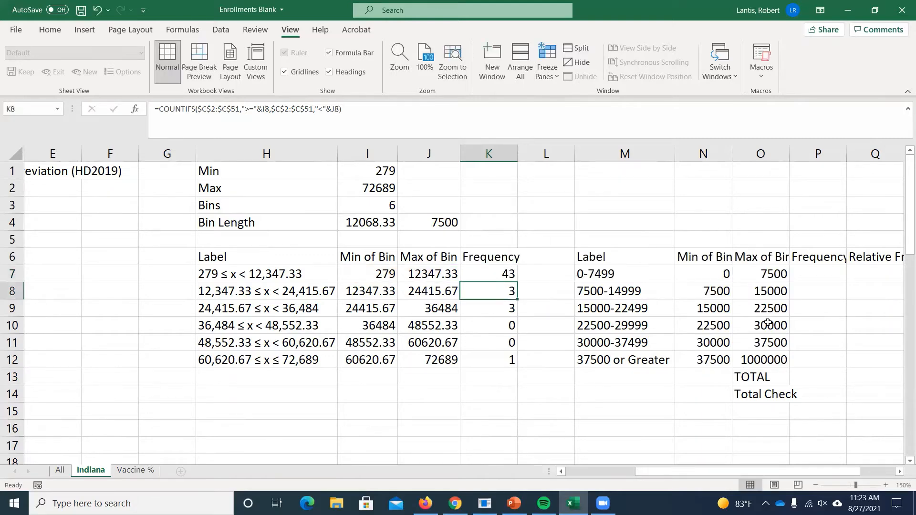
pyautogui.hscroll(2, 685, 299)
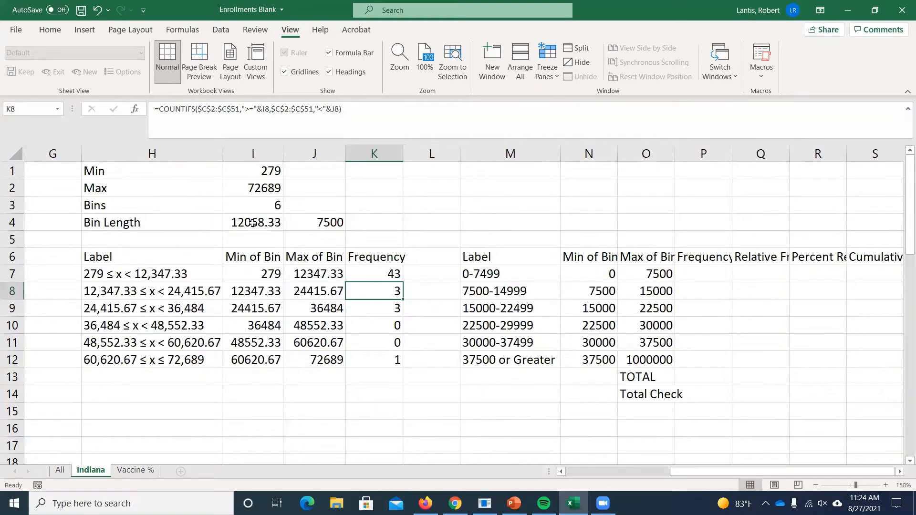
pyautogui.click(326, 224)
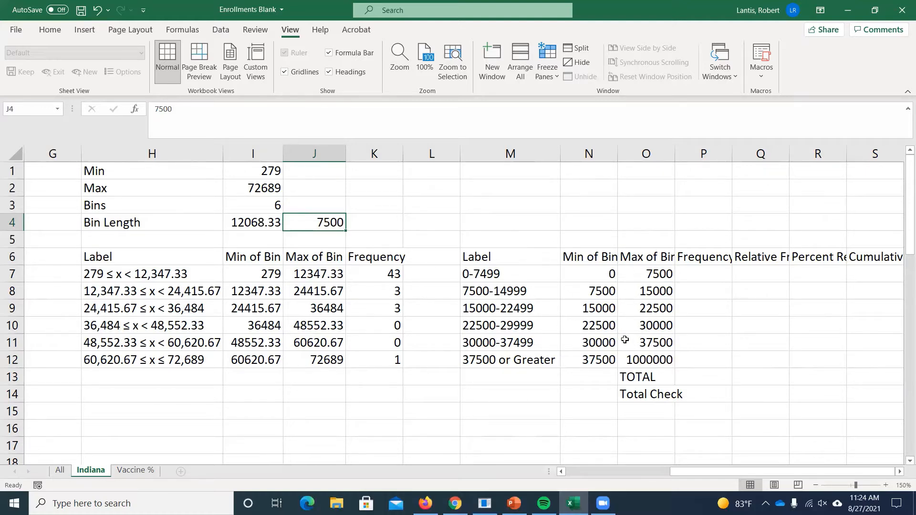
pyautogui.click(596, 277)
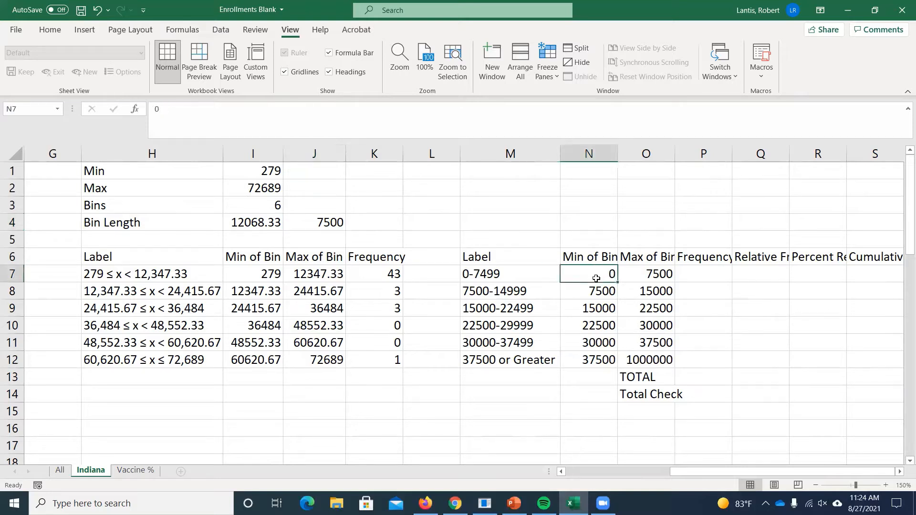
pyautogui.click(644, 279)
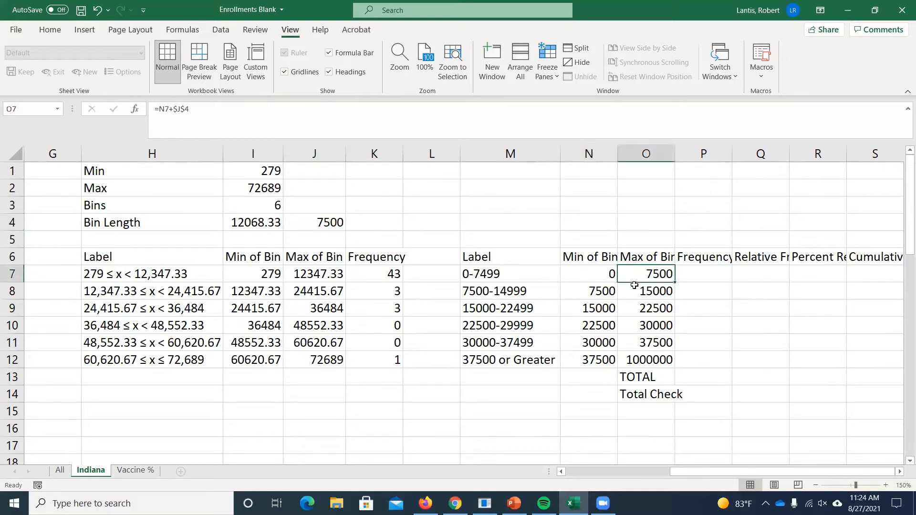
pyautogui.click(602, 292)
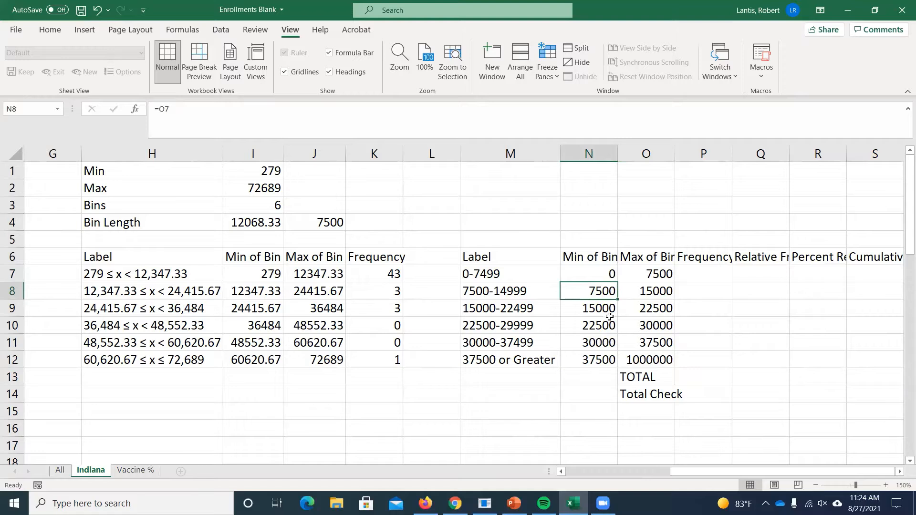
pyautogui.click(651, 295)
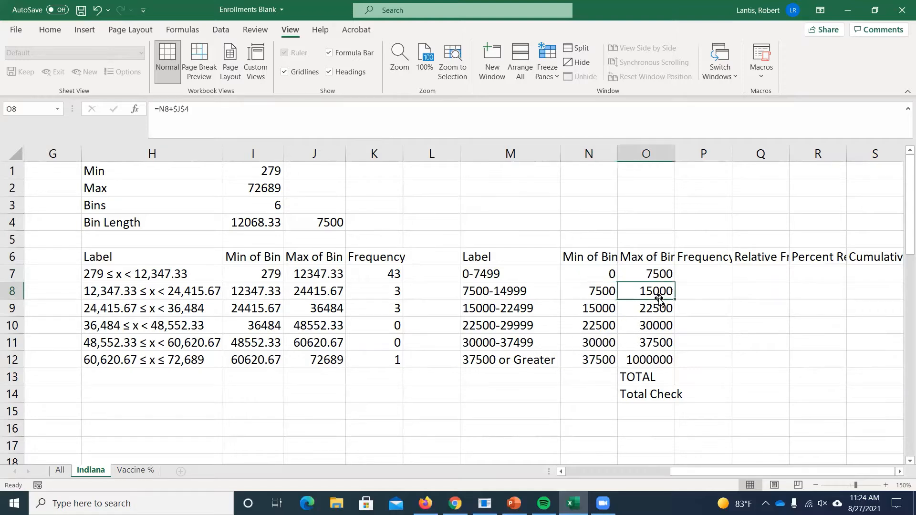
pyautogui.hotkey('ctrl', 'Down')
pyautogui.doubleClick(651, 295)
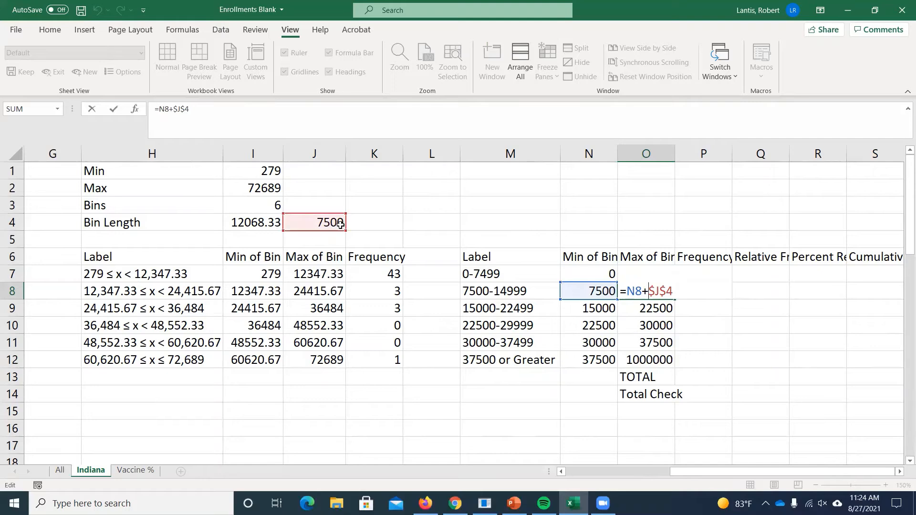
pyautogui.press('Return')
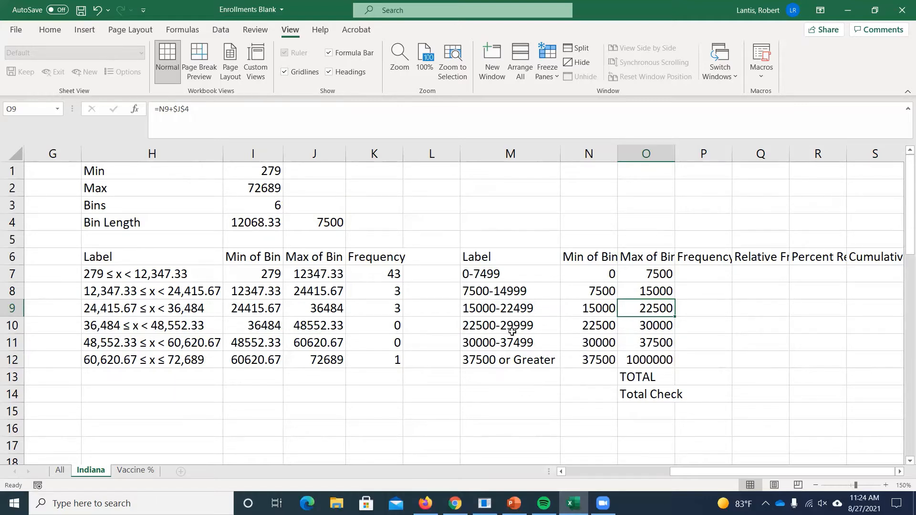
# - Start a COUNTIFS formula in P7 with the enrollment values C2:C51 as the first criteria range
pyautogui.moveTo(502, 361); pyautogui.dragTo(625, 357)
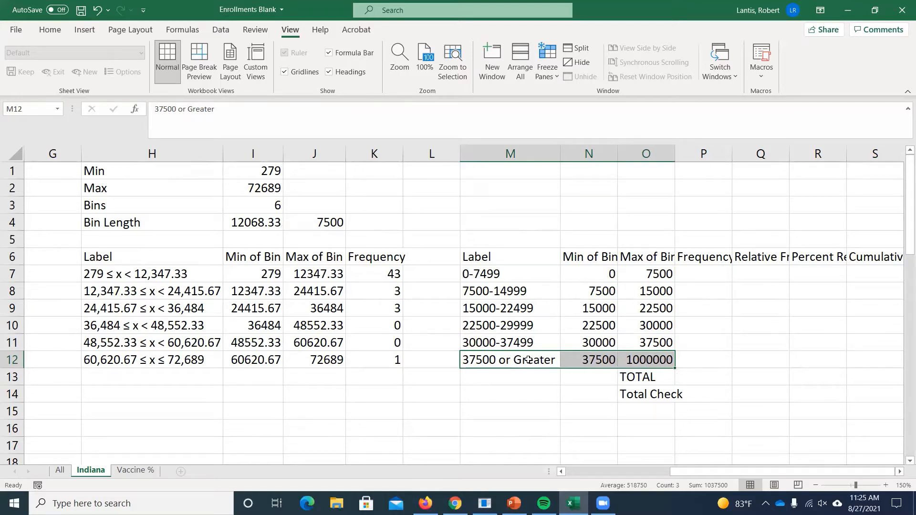
pyautogui.click(628, 362)
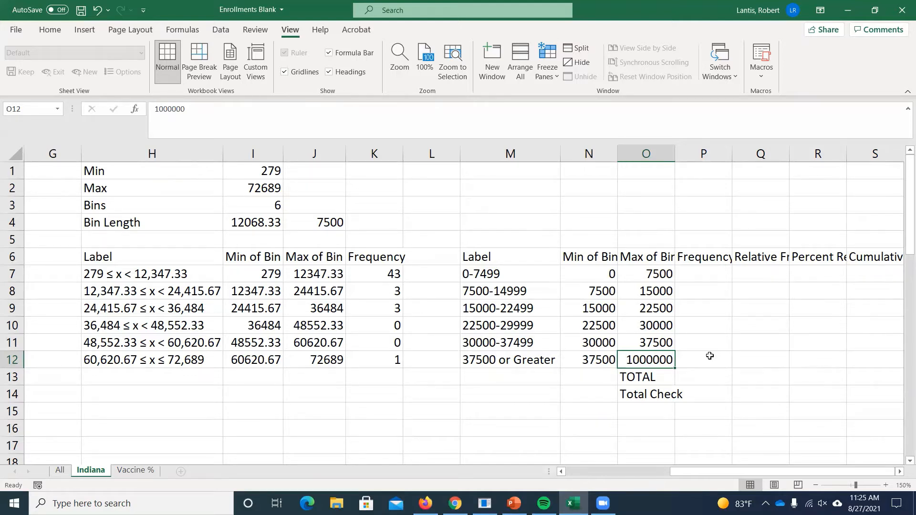
pyautogui.click(705, 279)
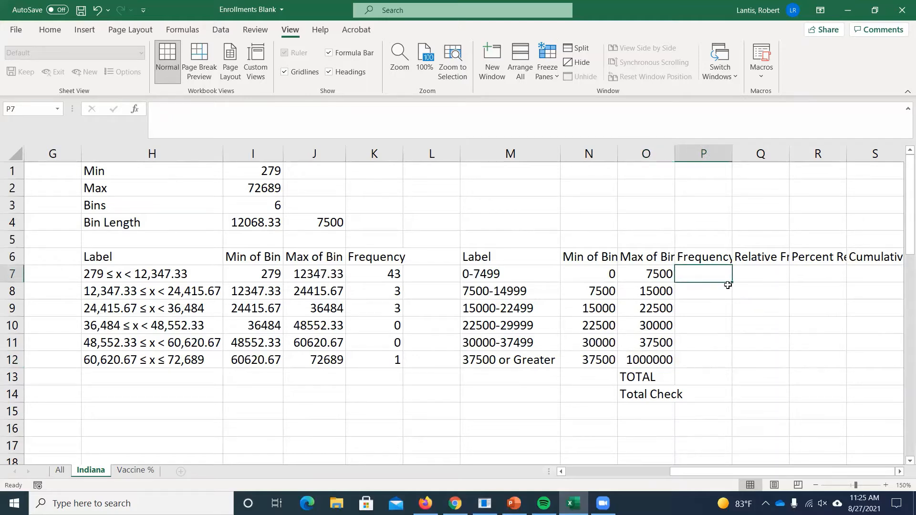
pyautogui.write('=countifs')
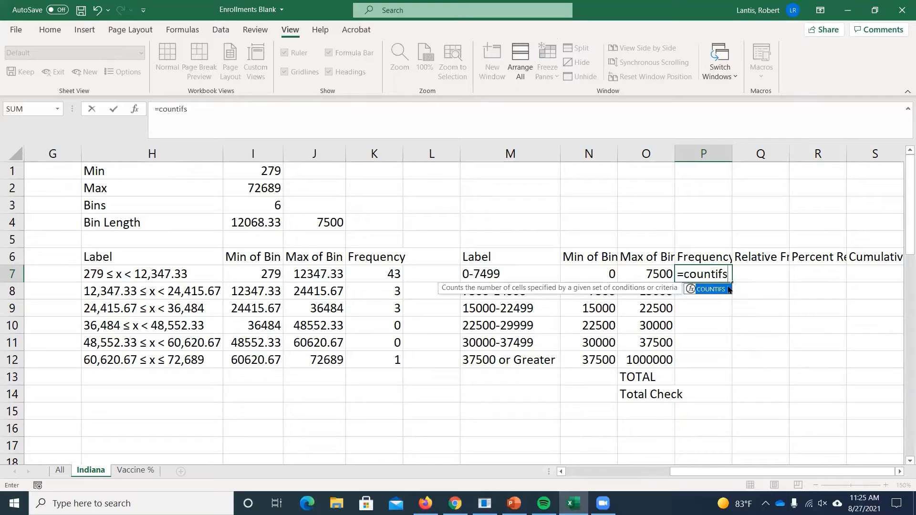
pyautogui.write('(')
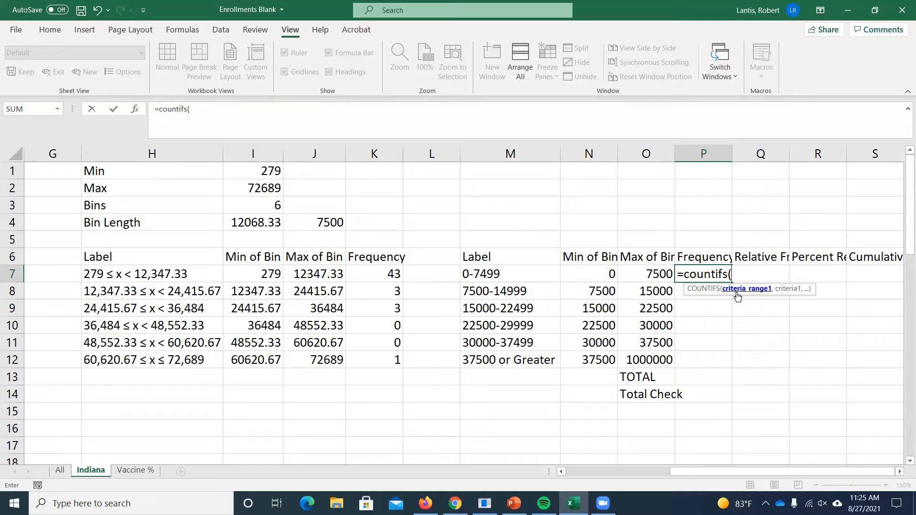
pyautogui.moveTo(751, 468); pyautogui.dragTo(649, 469)
pyautogui.click(319, 186)
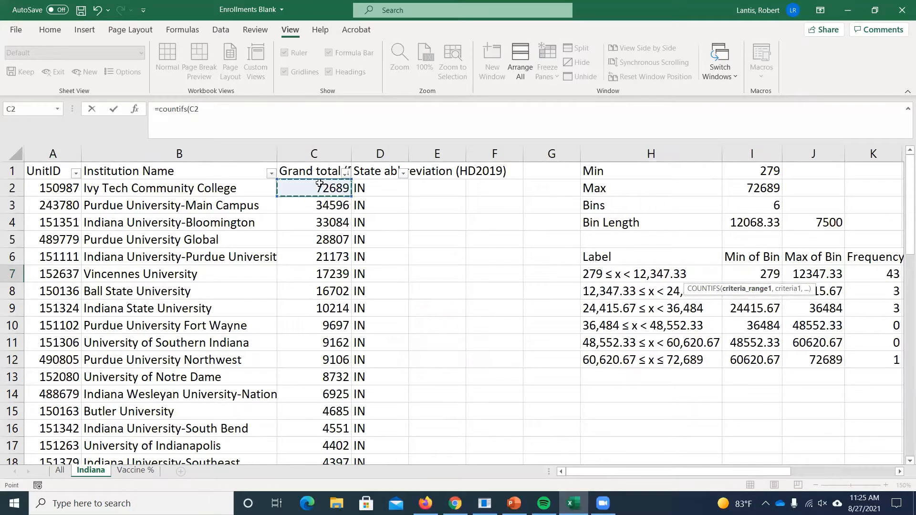
pyautogui.hotkey('ctrl', 'shift', 'Down')
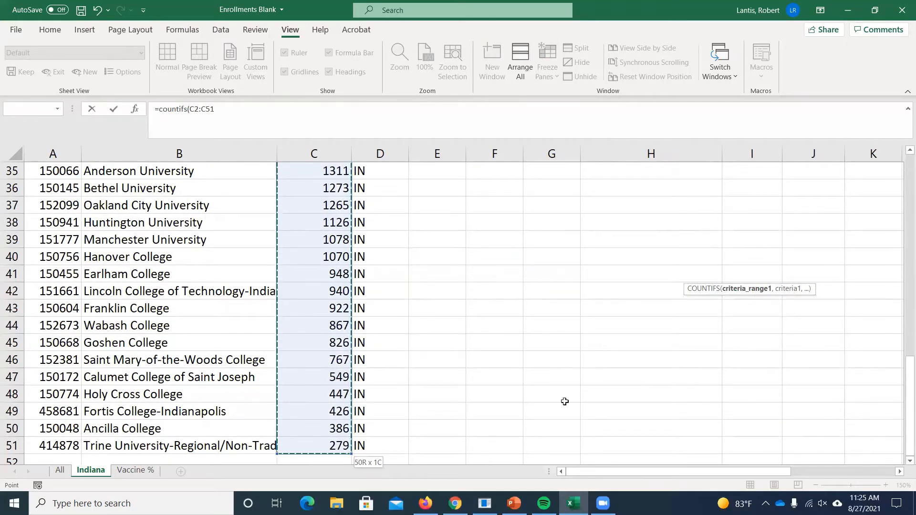
# - Add "<="&N7 as the first criterion of P7's COUNTIFS formula, using the bin's minimum
pyautogui.moveTo(633, 470); pyautogui.dragTo(631, 472)
pyautogui.click(210, 110)
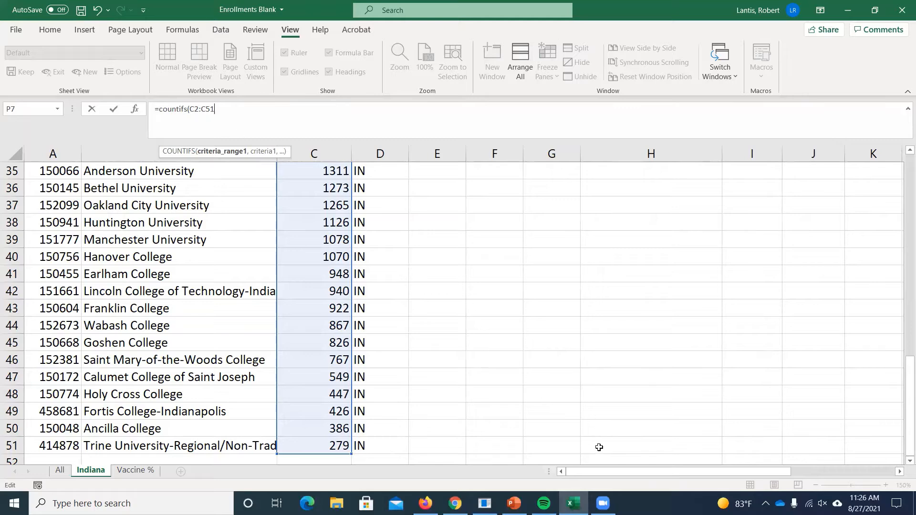
pyautogui.moveTo(607, 472); pyautogui.dragTo(710, 472)
pyautogui.scroll(4, 731, 350)
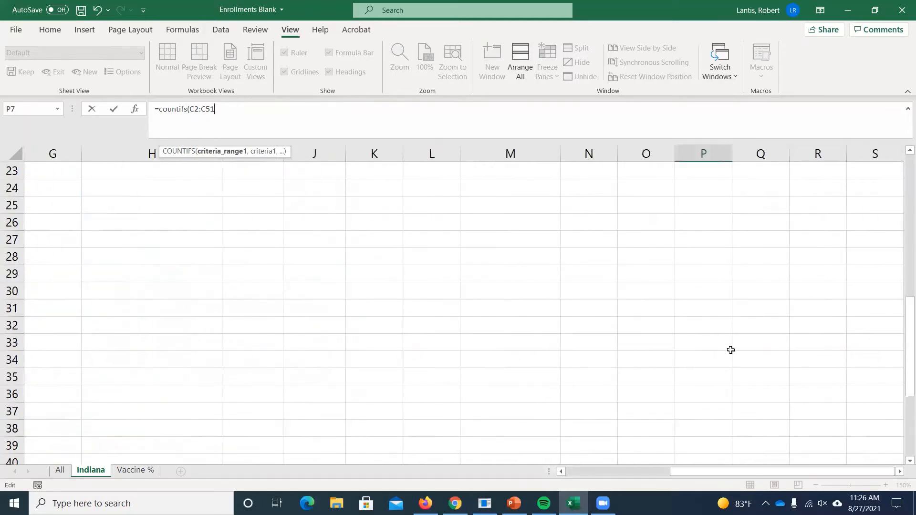
pyautogui.scroll(7, 730, 350)
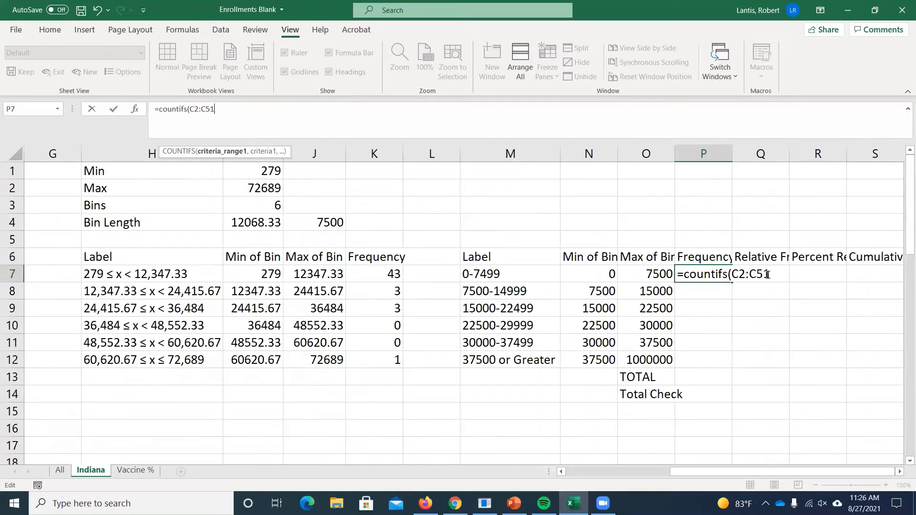
pyautogui.click(767, 274)
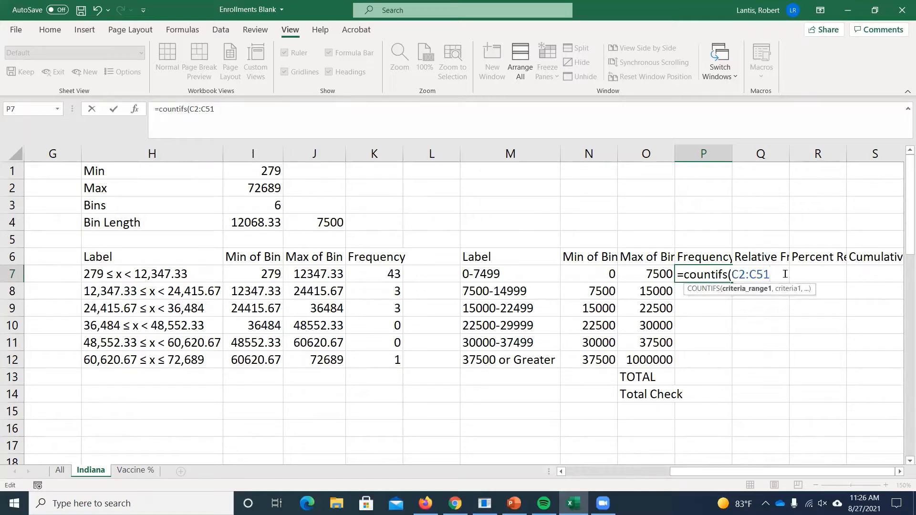
pyautogui.write(',')
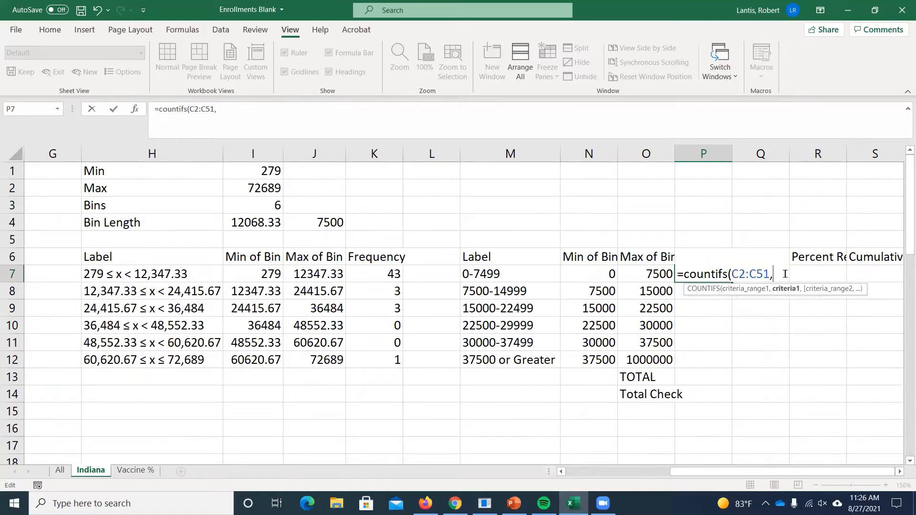
pyautogui.write('"<=')
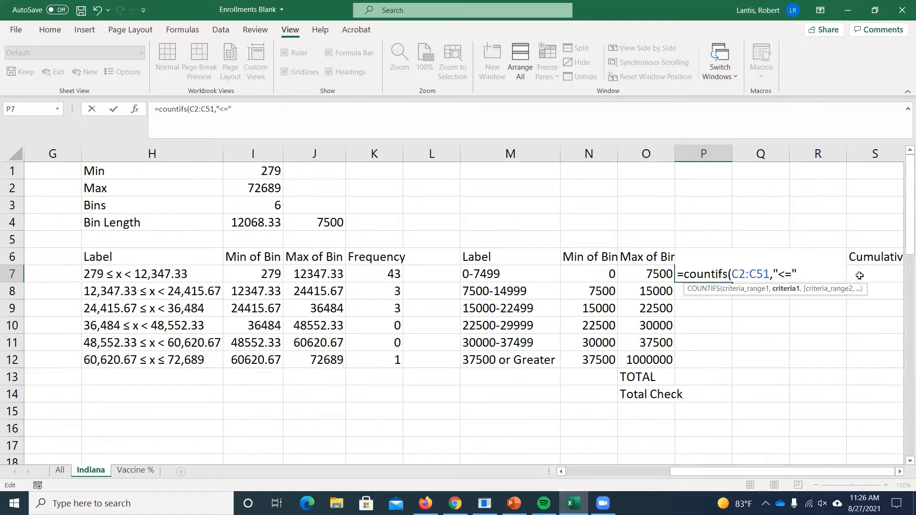
pyautogui.write('"&')
pyautogui.click(590, 273)
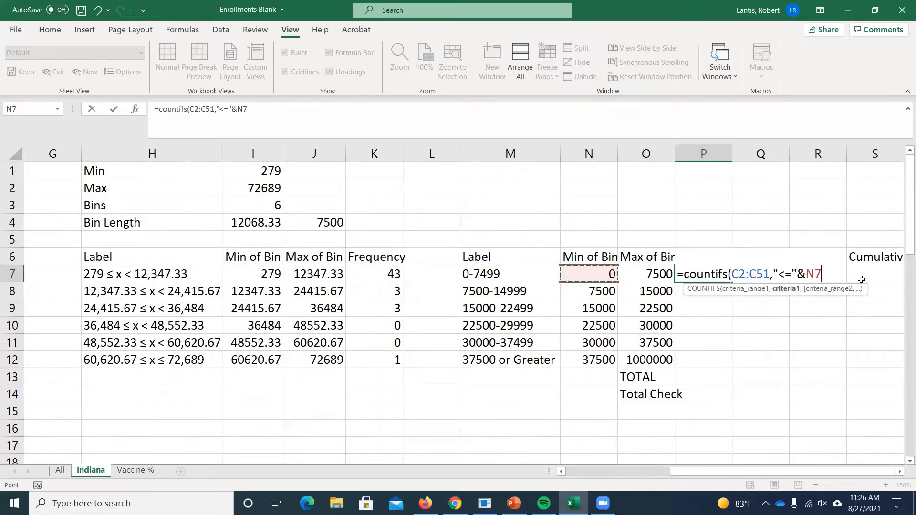
# - Extend P7's COUNTIFS formula with C2:C51 as the second criteria range and "<"&O7 as its criterion
pyautogui.write(',')
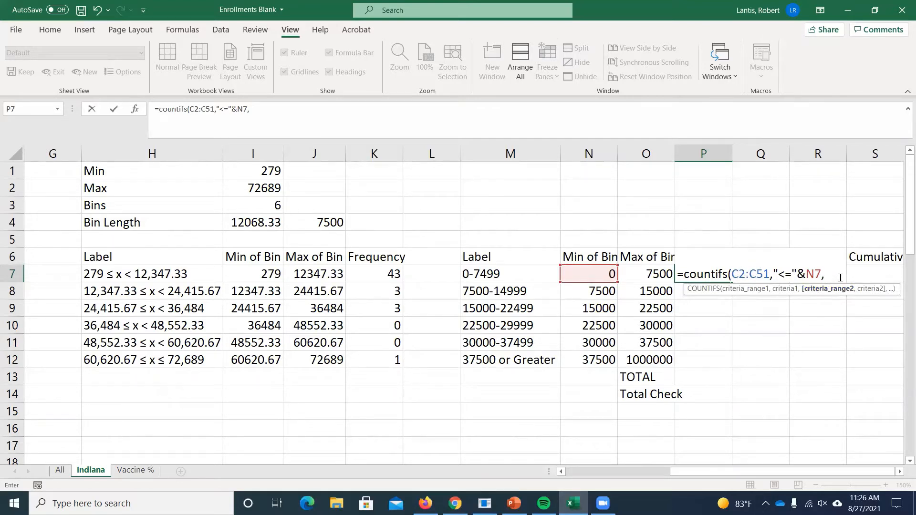
pyautogui.write('C2:C51')
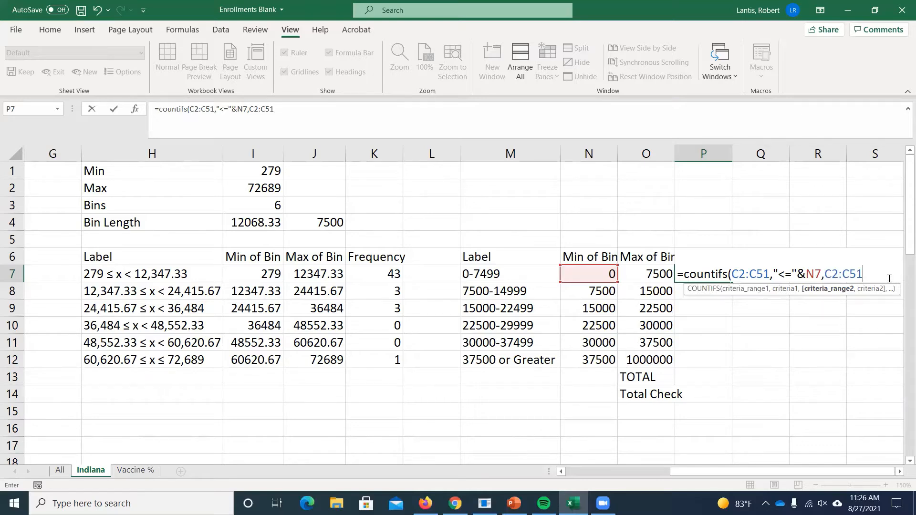
pyautogui.write(',')
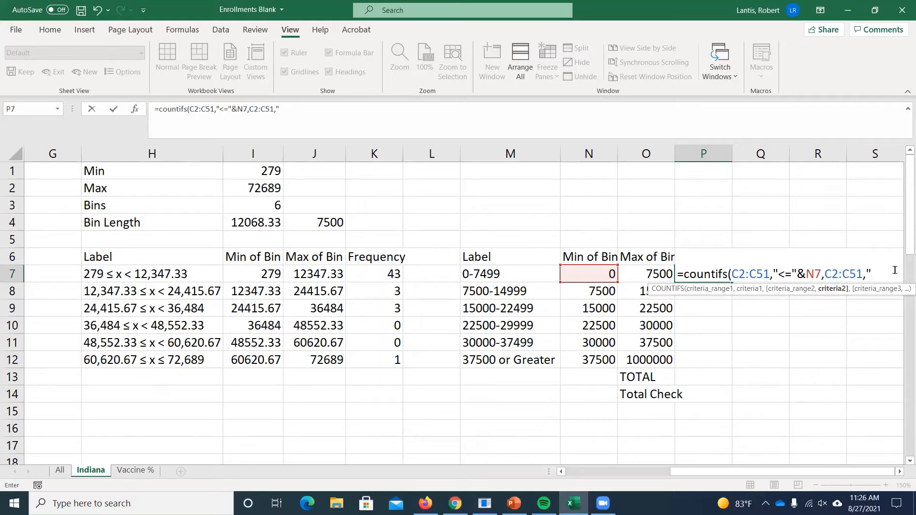
pyautogui.write('"<"&')
pyautogui.click(648, 272)
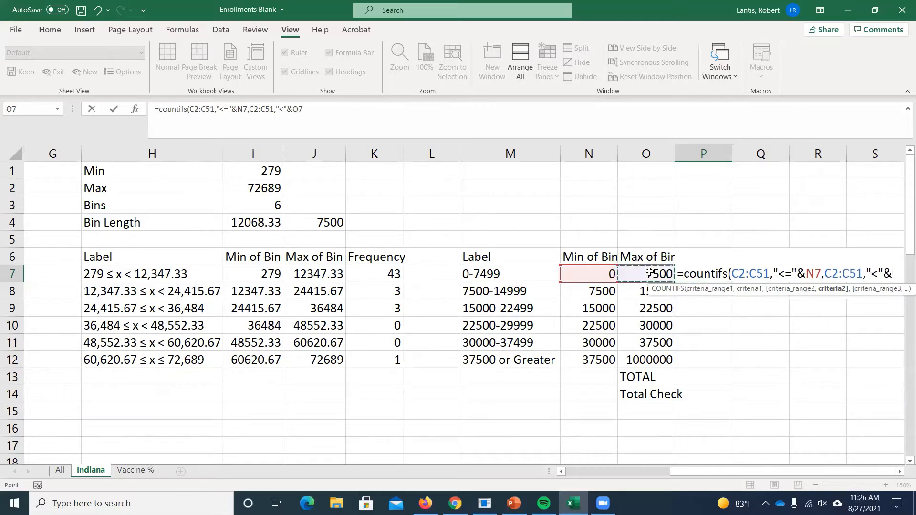
pyautogui.click(899, 471)
pyautogui.click(899, 471)
pyautogui.click(899, 471)
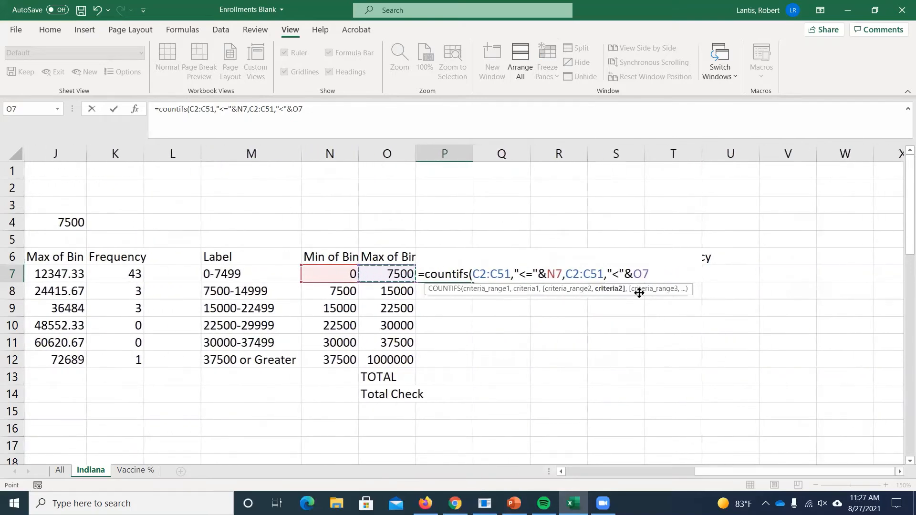
pyautogui.moveTo(645, 298); pyautogui.dragTo(732, 326)
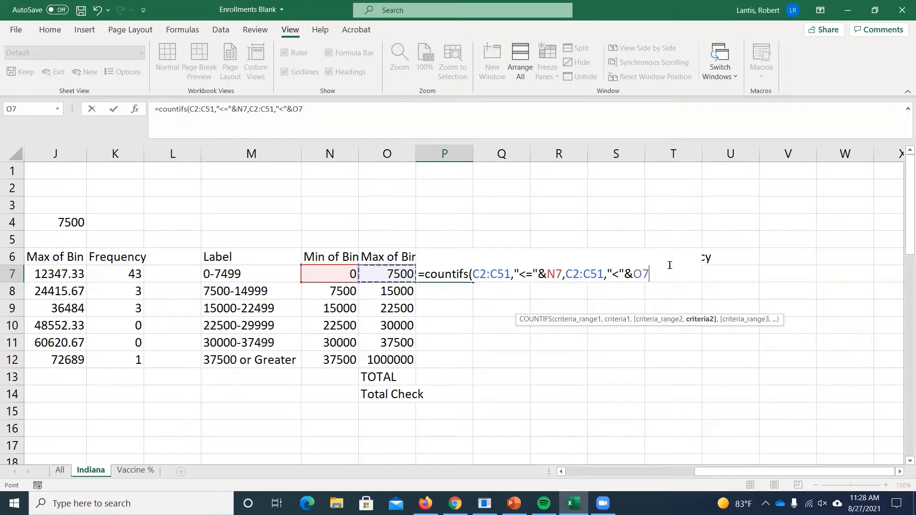
# - Complete P7's COUNTIFS formula and make both criteria ranges absolute as $C$2:$C$51
pyautogui.write(')')
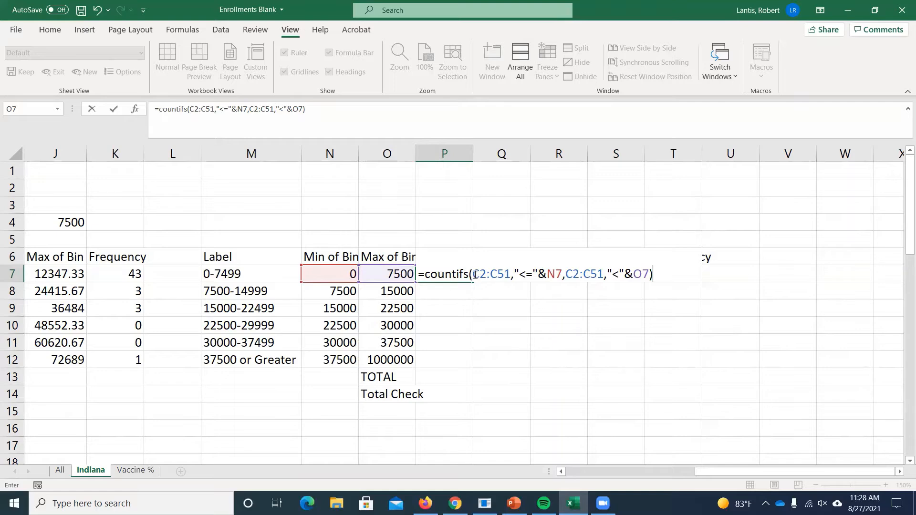
pyautogui.moveTo(472, 275); pyautogui.dragTo(511, 275)
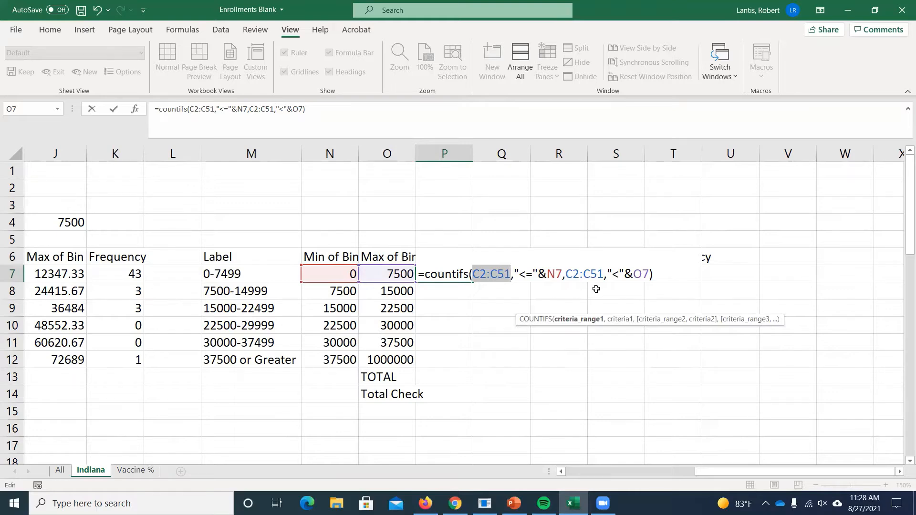
pyautogui.press('F4')
pyautogui.moveTo(592, 275); pyautogui.dragTo(629, 275)
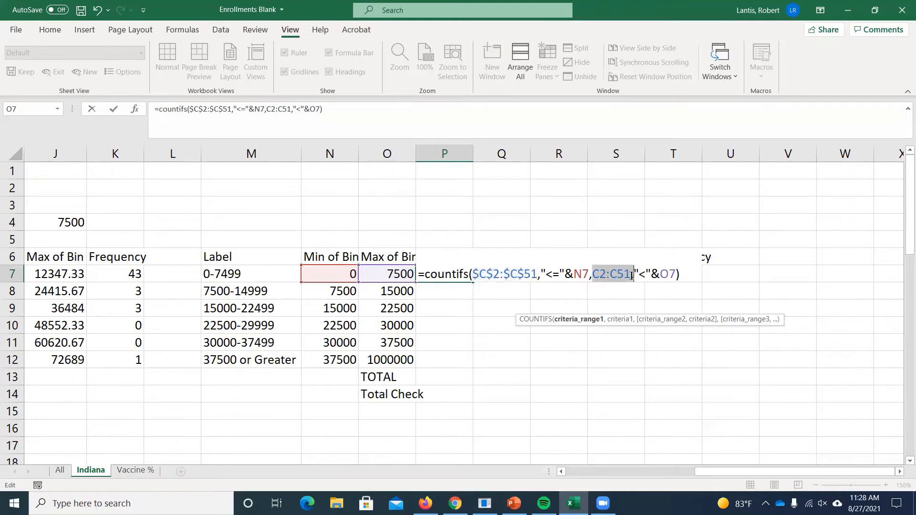
pyautogui.press('F4')
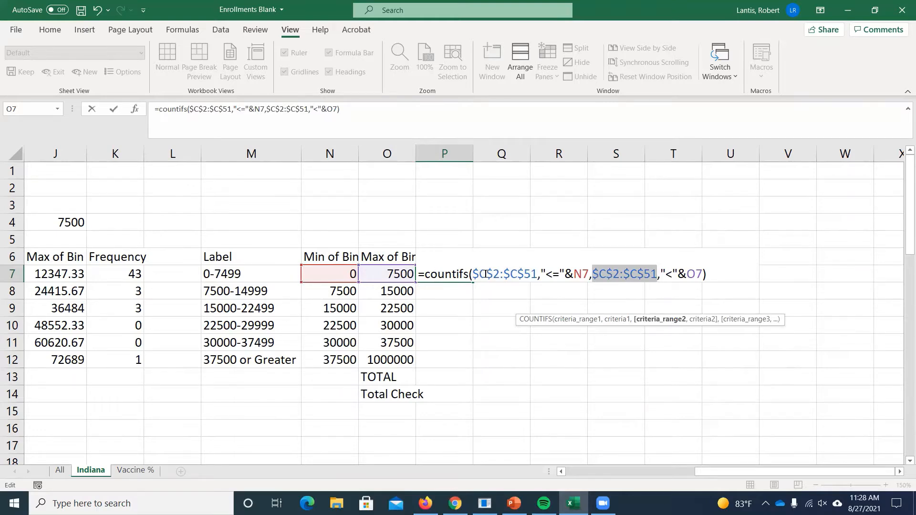
pyautogui.press('Return')
# - Change the first criterion in P7's COUNTIFS formula to ">="&N7 and fill the formula down through P12
pyautogui.click(471, 275)
pyautogui.doubleClick(454, 272)
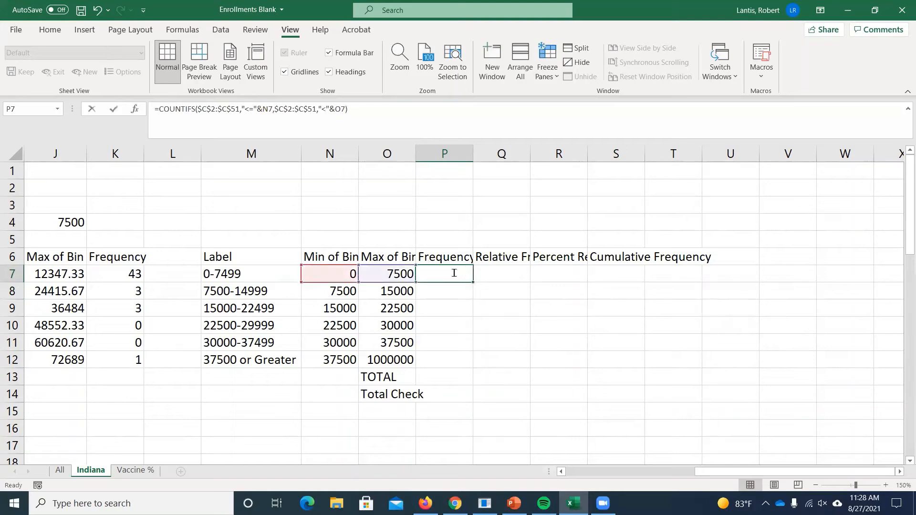
pyautogui.click(677, 274)
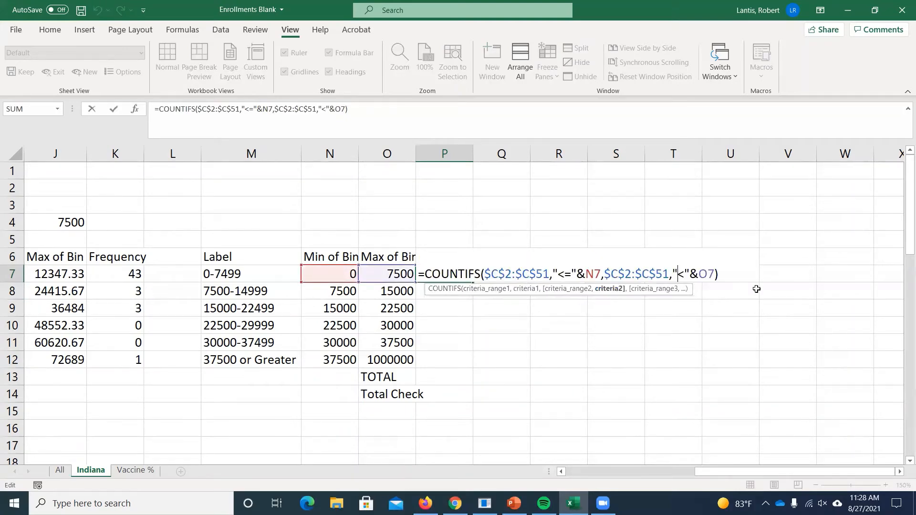
pyautogui.click(557, 274)
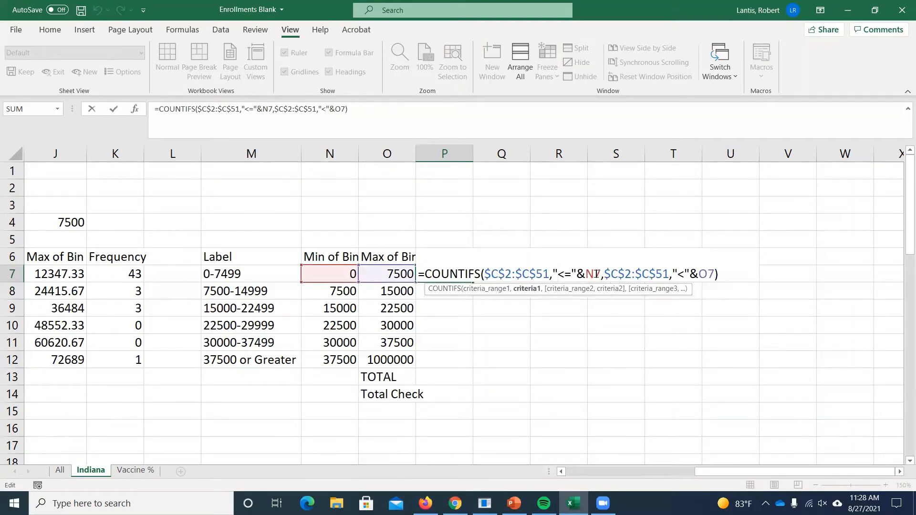
pyautogui.press('Delete')
pyautogui.write('>')
pyautogui.press('Return')
pyautogui.click(446, 276)
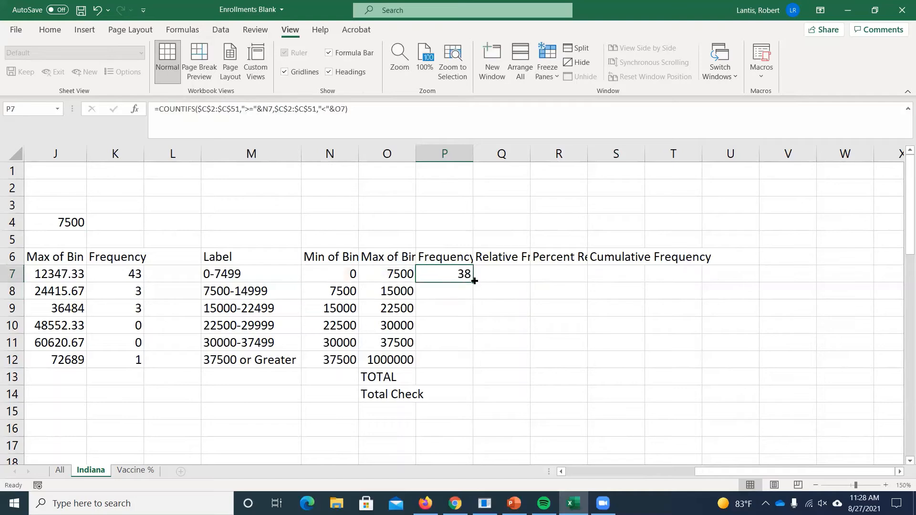
pyautogui.moveTo(474, 281); pyautogui.dragTo(471, 366)
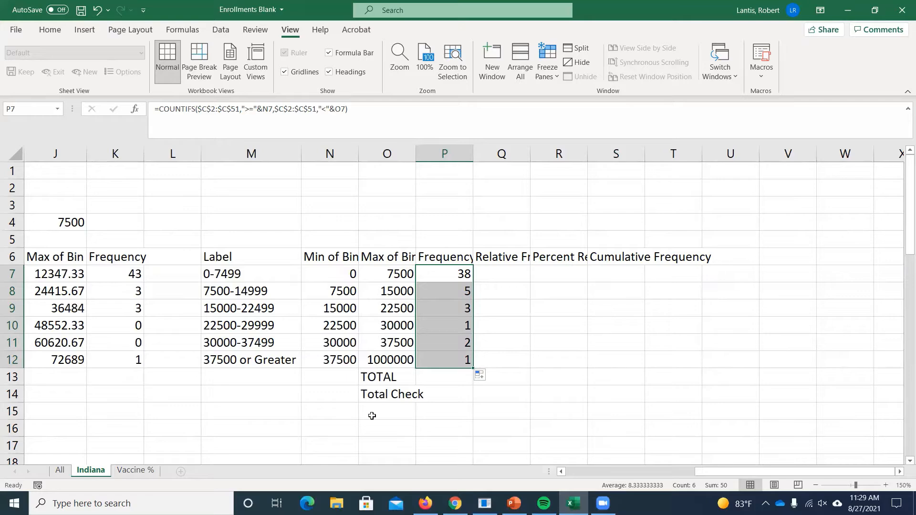
# - Compare the bins and frequencies of the first table with those of the second table
pyautogui.press('Left')
pyautogui.press('Left')
pyautogui.press('Left')
pyautogui.press('Left')
pyautogui.press('Left')
pyautogui.press('Left')
pyautogui.press('Left')
pyautogui.press('Left')
pyautogui.press('Left')
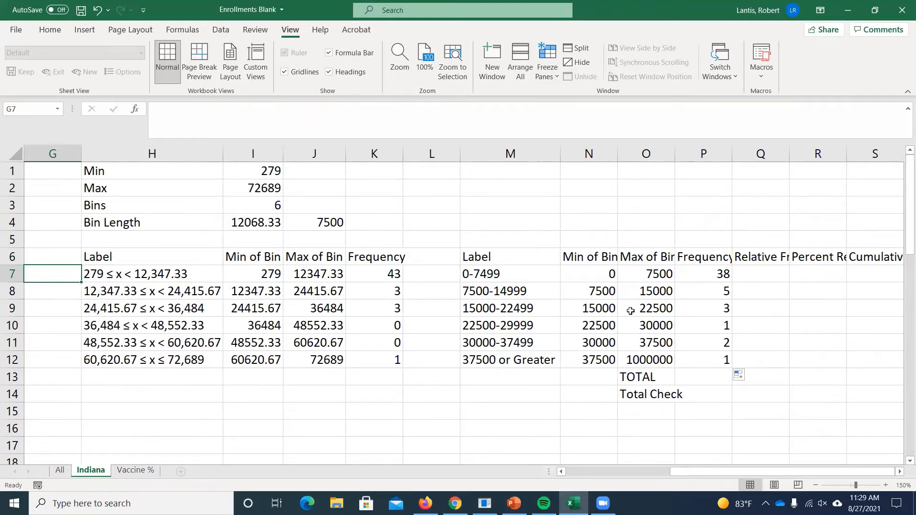
pyautogui.press('Right')
pyautogui.press('Right')
pyautogui.press('Right')
pyautogui.press('Right')
pyautogui.press('Right')
pyautogui.press('Right')
pyautogui.press('Right')
pyautogui.press('Right')
pyautogui.press('Right')
pyautogui.press('Right')
pyautogui.press('Right')
pyautogui.press('Right')
pyautogui.press('Right')
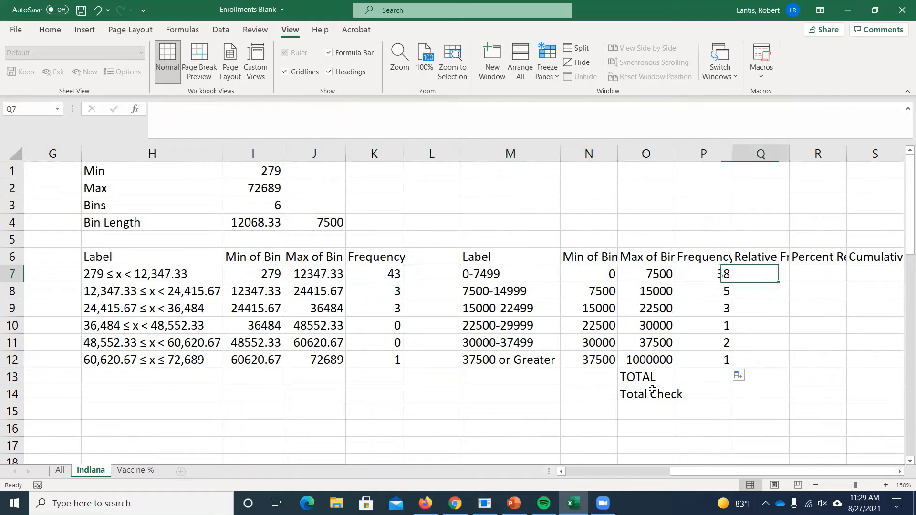
pyautogui.press('Right')
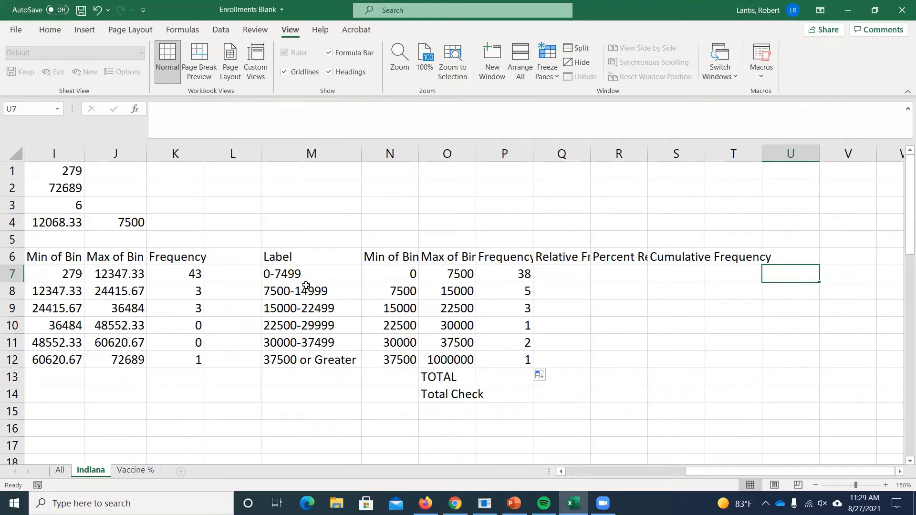
# - Plot the labels M7:M12 against the frequencies P7:P12 in a 3-D column chart, and delete the chart after viewing it
pyautogui.moveTo(308, 274); pyautogui.dragTo(313, 357)
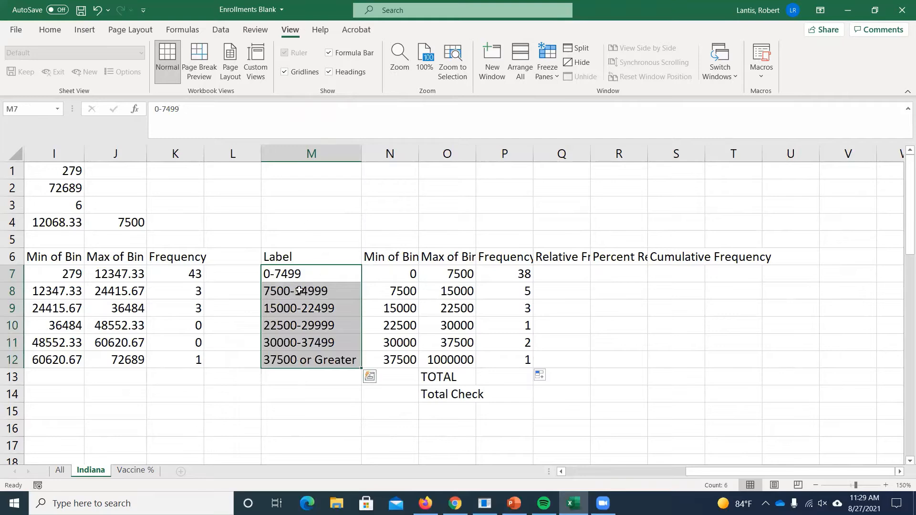
pyautogui.moveTo(517, 271); pyautogui.dragTo(510, 355)
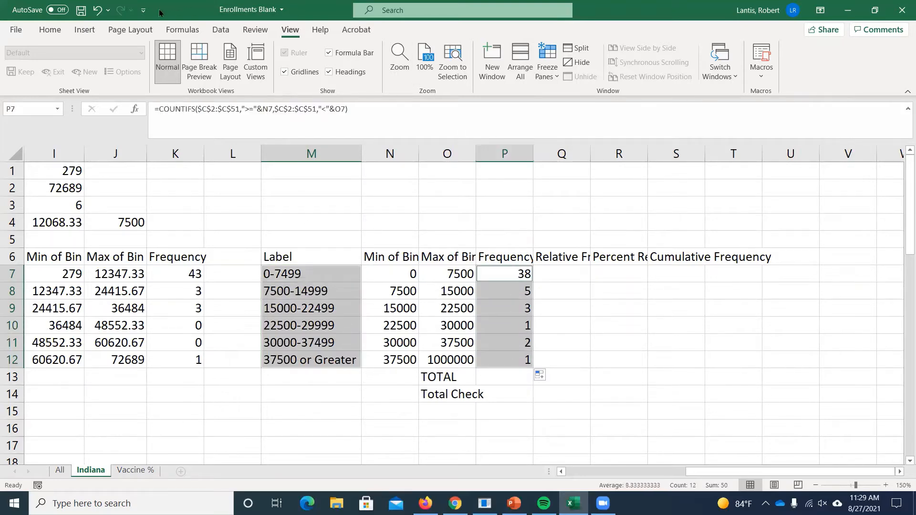
pyautogui.click(86, 31)
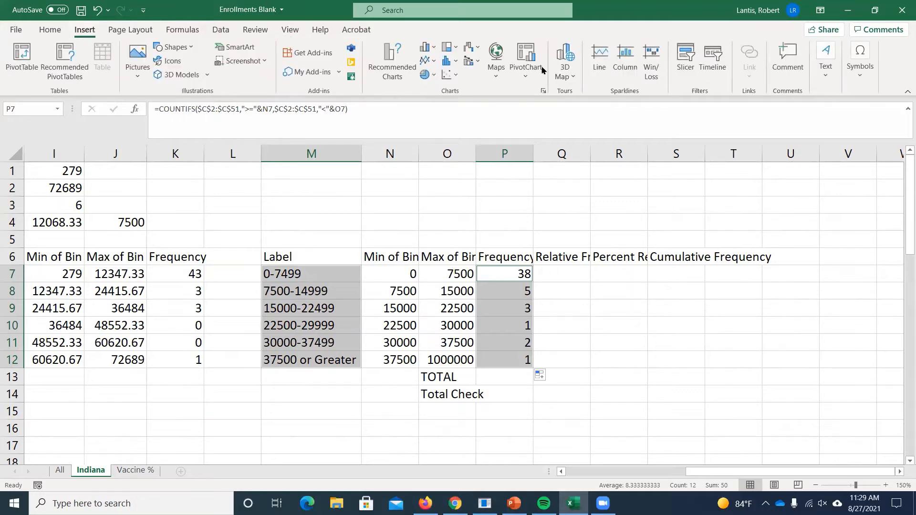
pyautogui.click(424, 50)
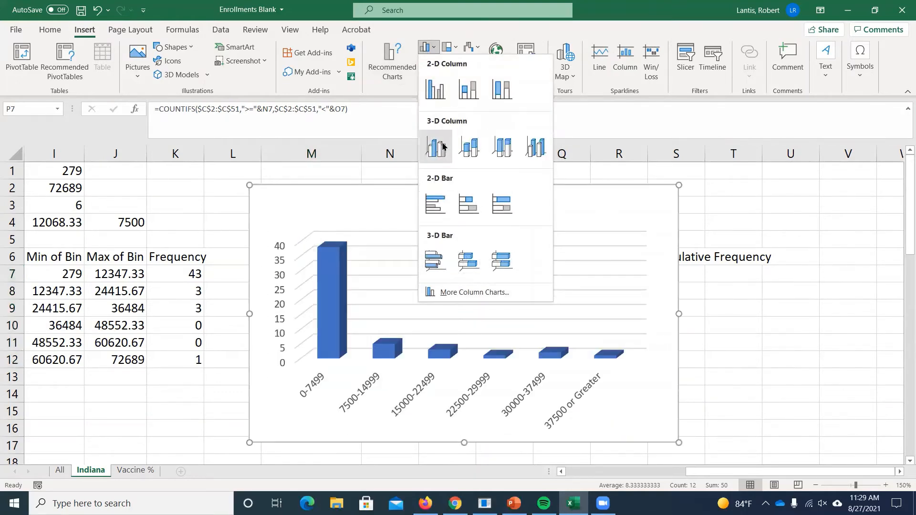
pyautogui.click(469, 146)
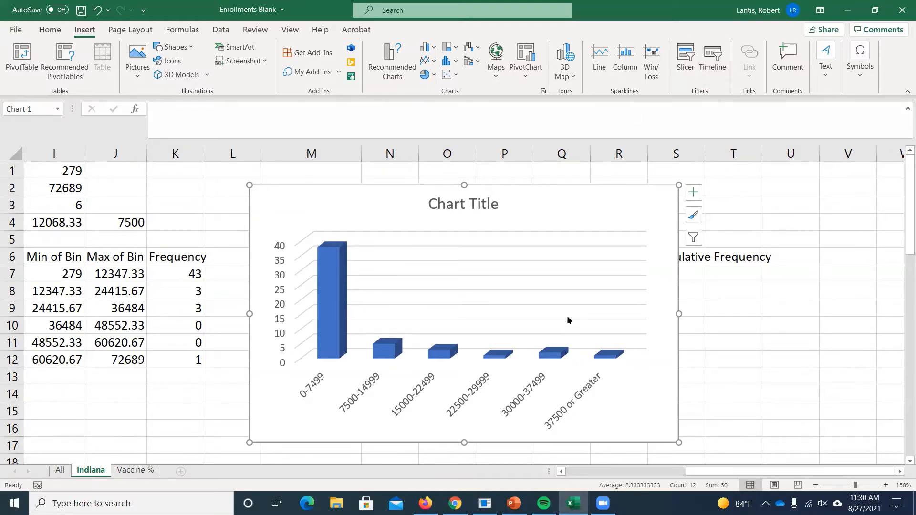
pyautogui.click(562, 205)
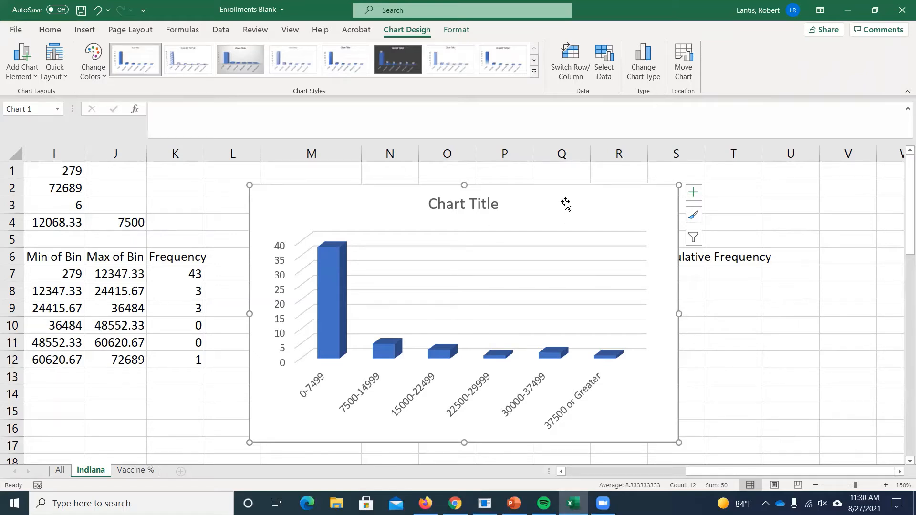
pyautogui.press('Delete')
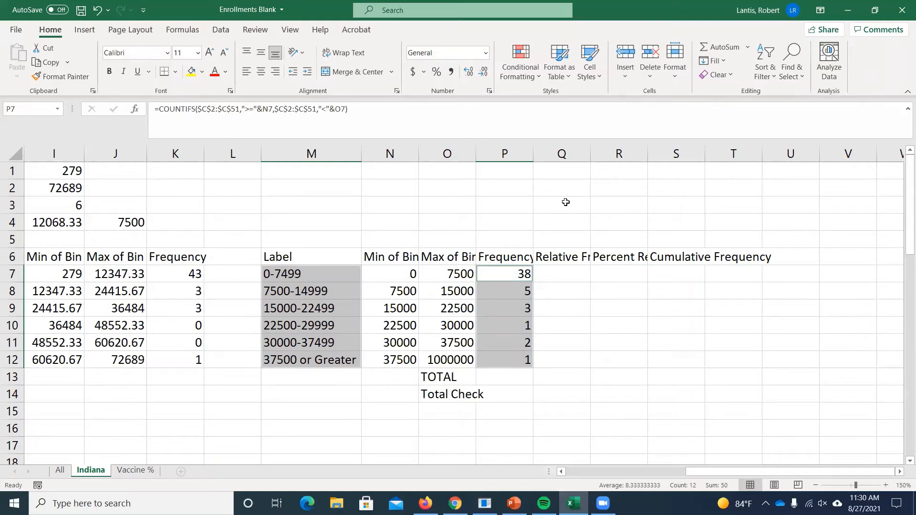
# - Enter a SUM formula for the frequencies P7:P12 in P13, beside TOTAL
pyautogui.click(527, 376)
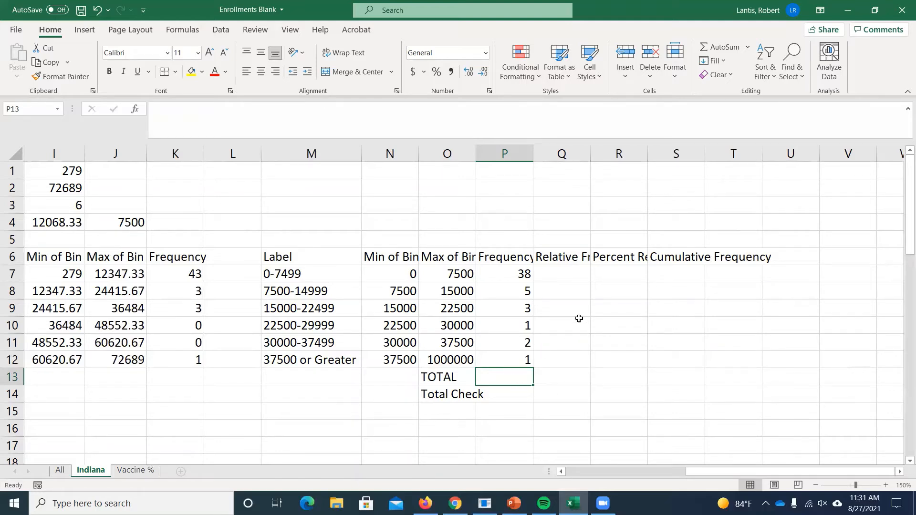
pyautogui.write('=sum(')
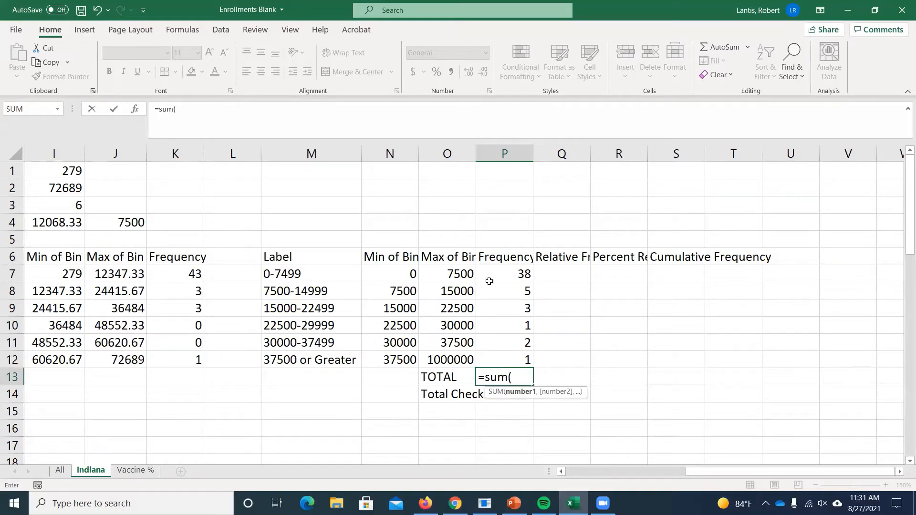
pyautogui.moveTo(505, 270); pyautogui.dragTo(512, 351)
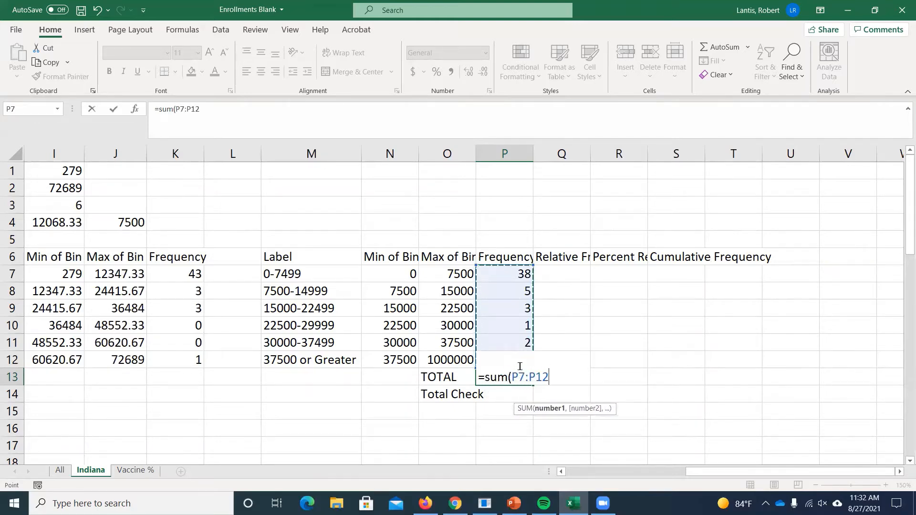
pyautogui.press('Return')
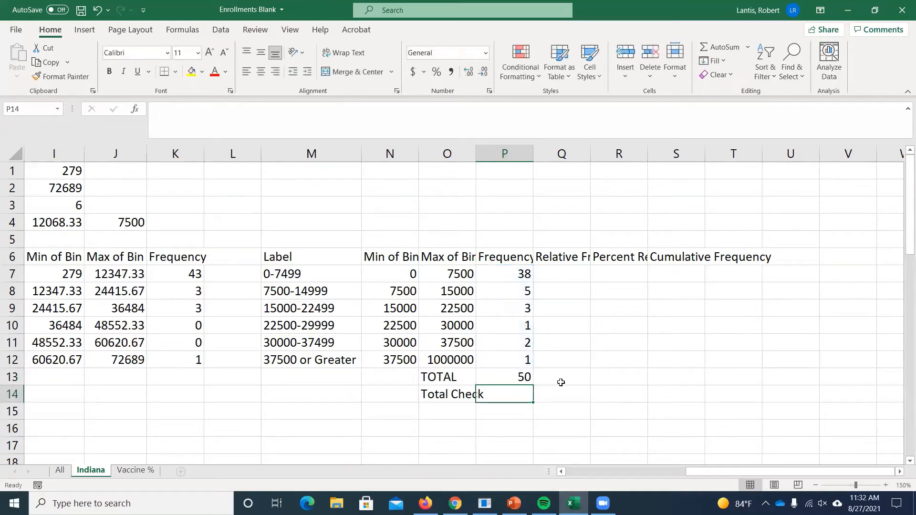
# - Check the extent of the college list and enter a COUNT formula over the enrollments C2:C51 in P14, beside Total Check
pyautogui.moveTo(769, 468); pyautogui.dragTo(708, 470)
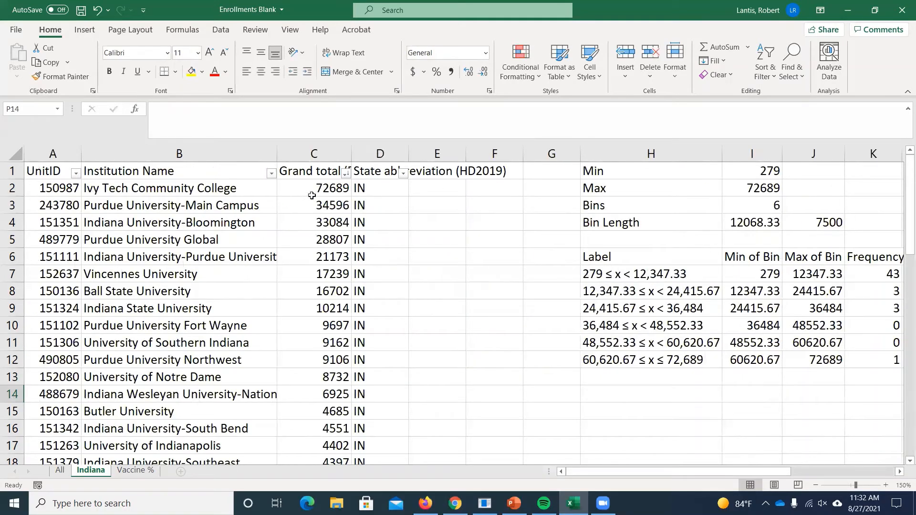
pyautogui.scroll(-17, 257, 261)
pyautogui.scroll(3, 42, 246)
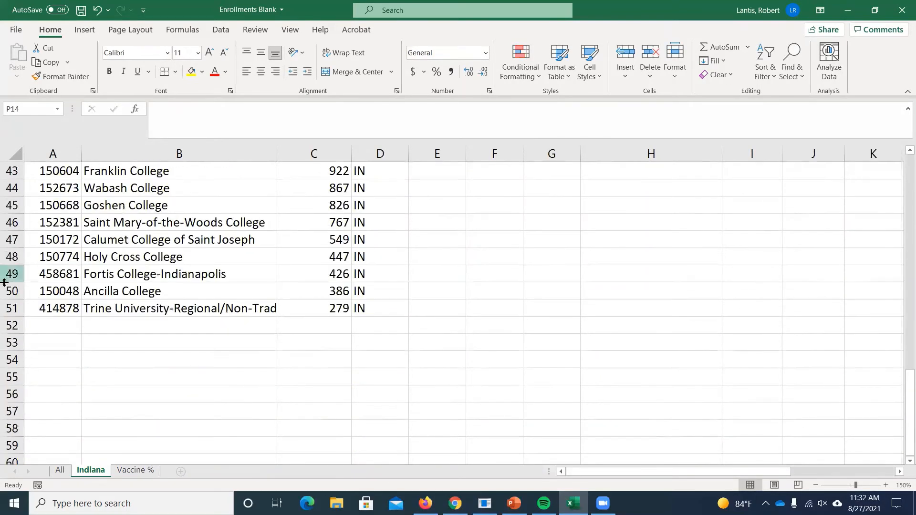
pyautogui.scroll(14, 364, 298)
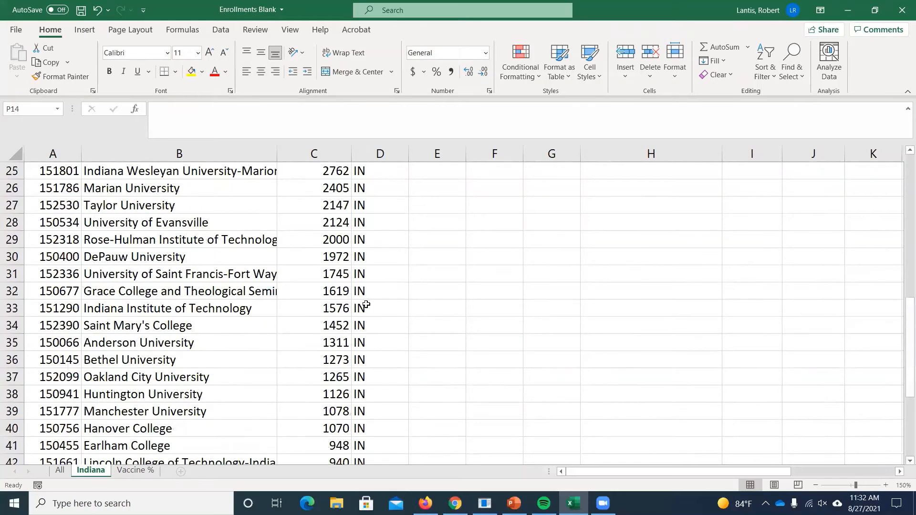
pyautogui.moveTo(651, 468); pyautogui.dragTo(739, 470)
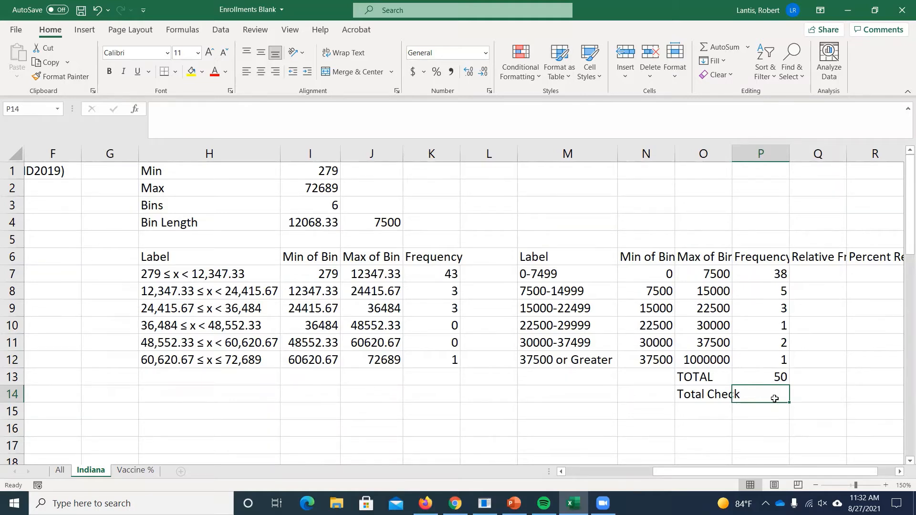
pyautogui.write('=')
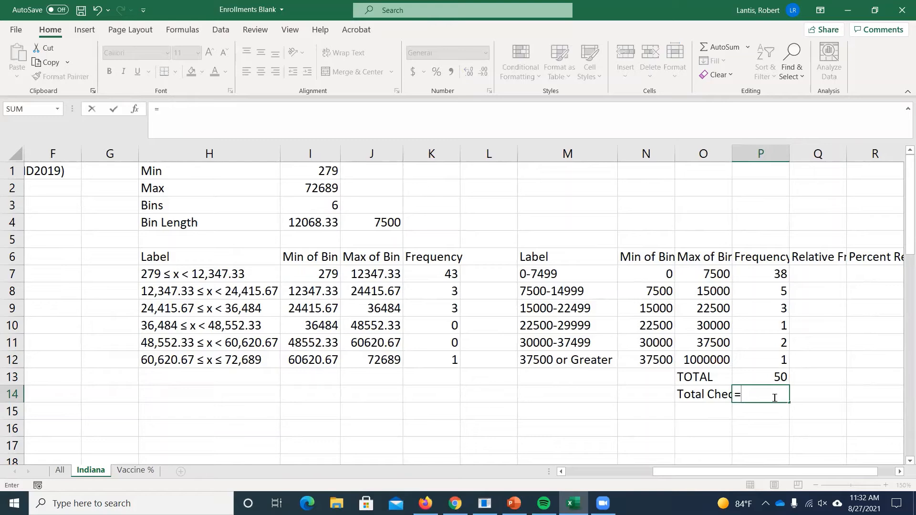
pyautogui.write('count')
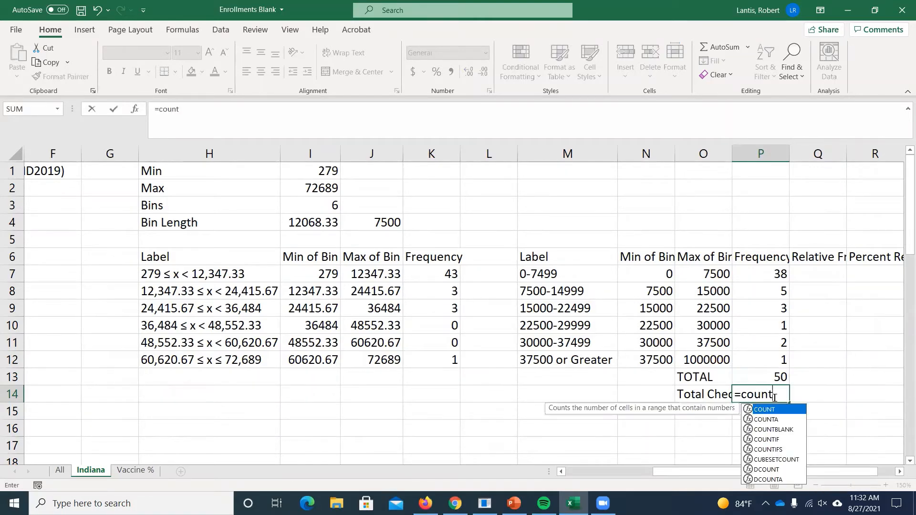
pyautogui.write('(')
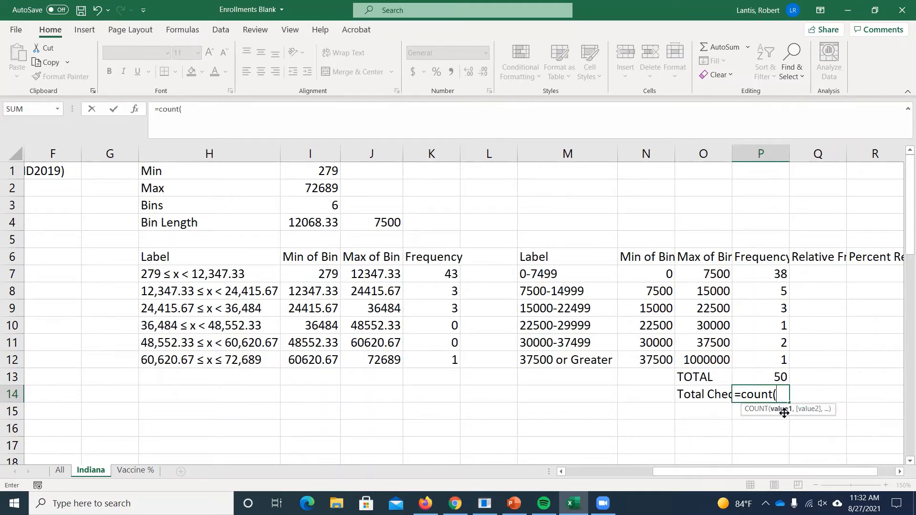
pyautogui.moveTo(823, 471); pyautogui.dragTo(735, 471)
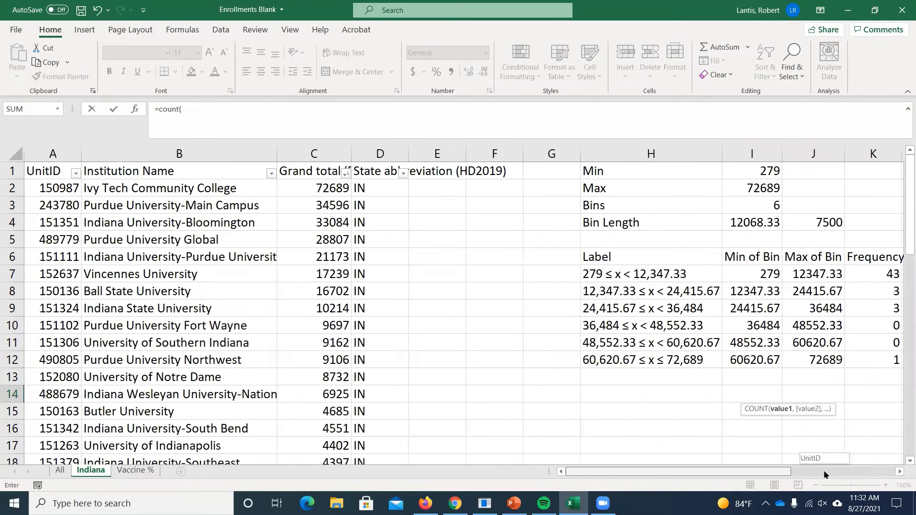
pyautogui.click(329, 188)
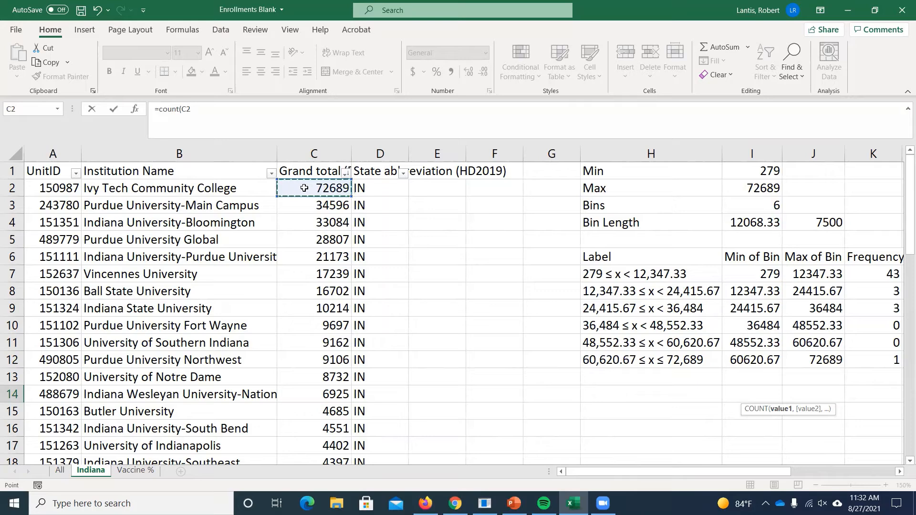
pyautogui.hotkey('ctrl', 'shift', 'Down')
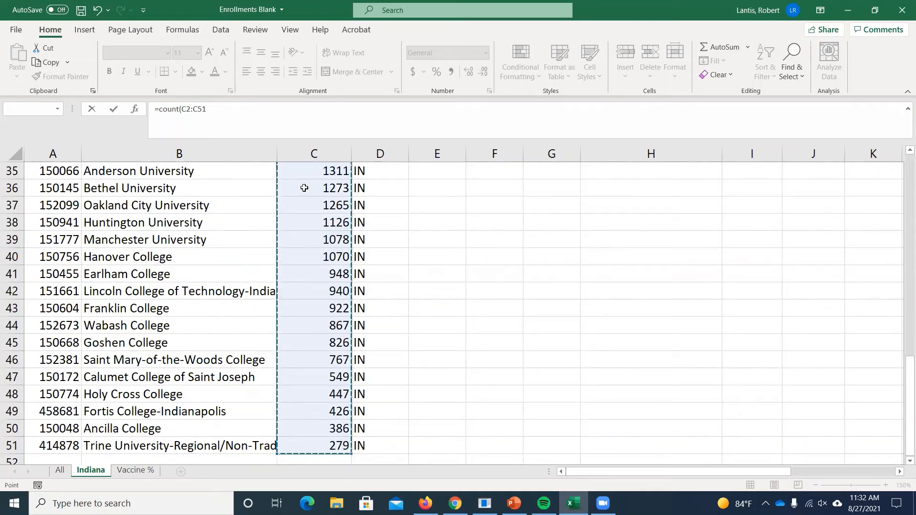
pyautogui.press('Escape')
# - Return to the second frequency table and open the COUNT formula in P14
pyautogui.scroll(5, 535, 246)
pyautogui.scroll(-1, 731, 342)
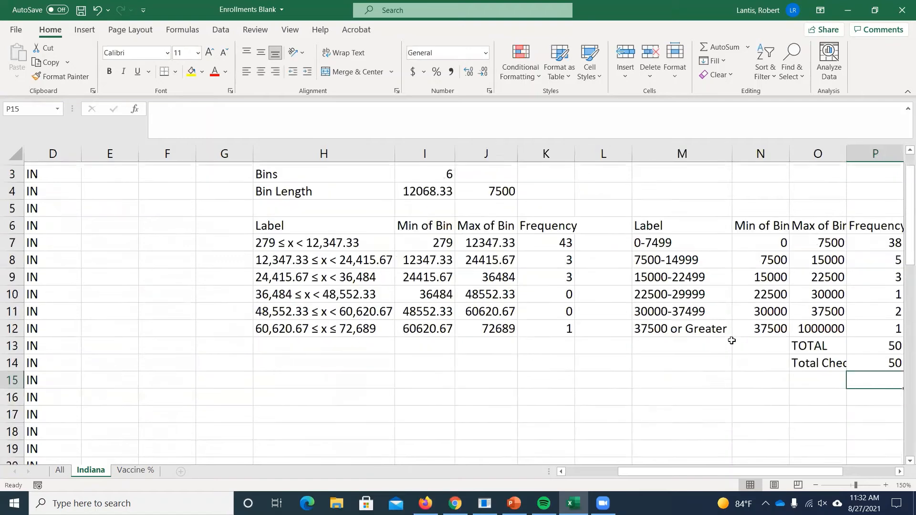
pyautogui.moveTo(826, 476); pyautogui.dragTo(861, 476)
pyautogui.doubleClick(754, 342)
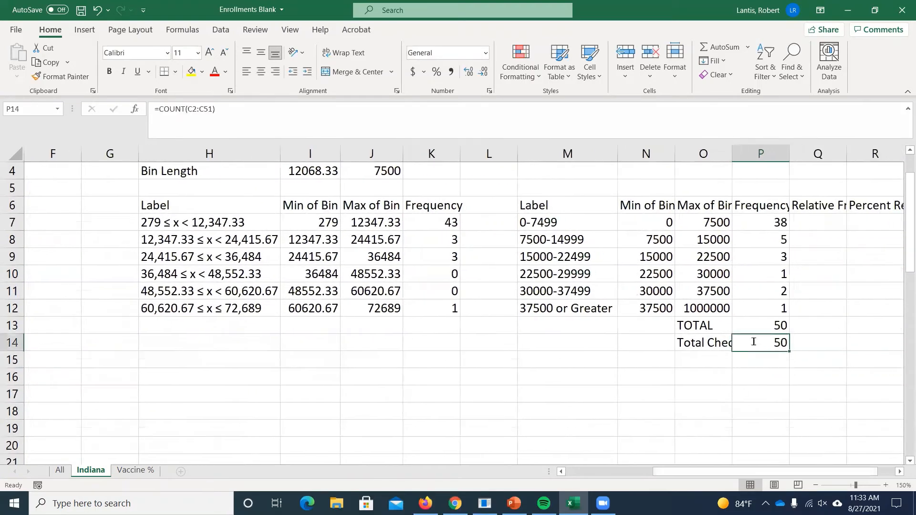
# - Enter a COUNT formula over the enrollments C2:C2467 in cell E7 of the All sheet
pyautogui.press('Return')
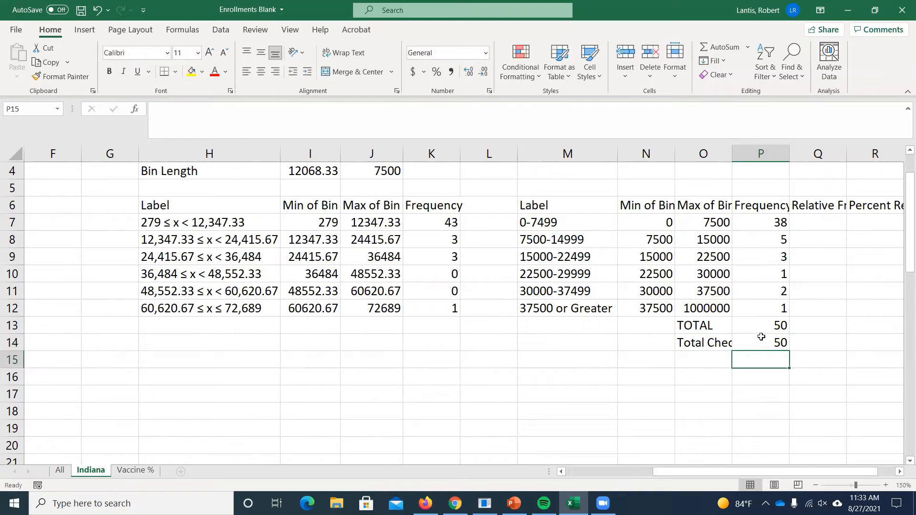
pyautogui.click(61, 471)
pyautogui.moveTo(909, 189); pyautogui.dragTo(909, 157)
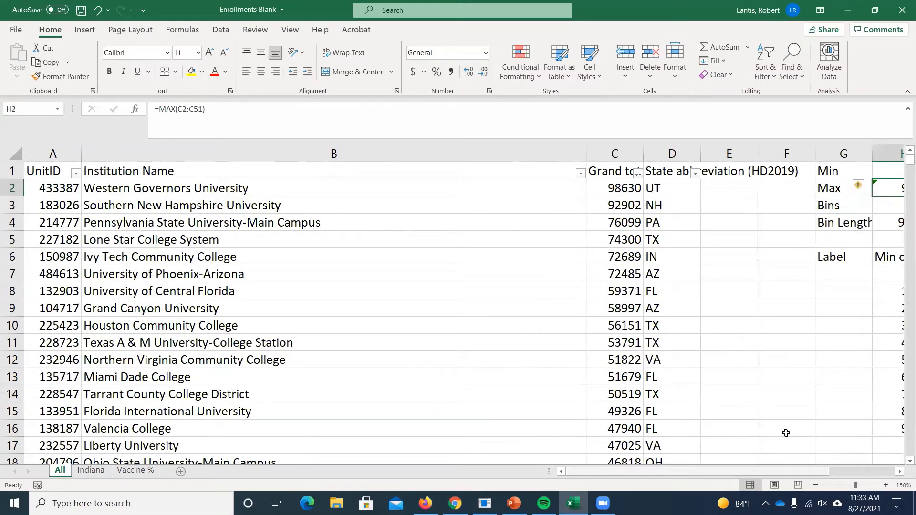
pyautogui.click(723, 276)
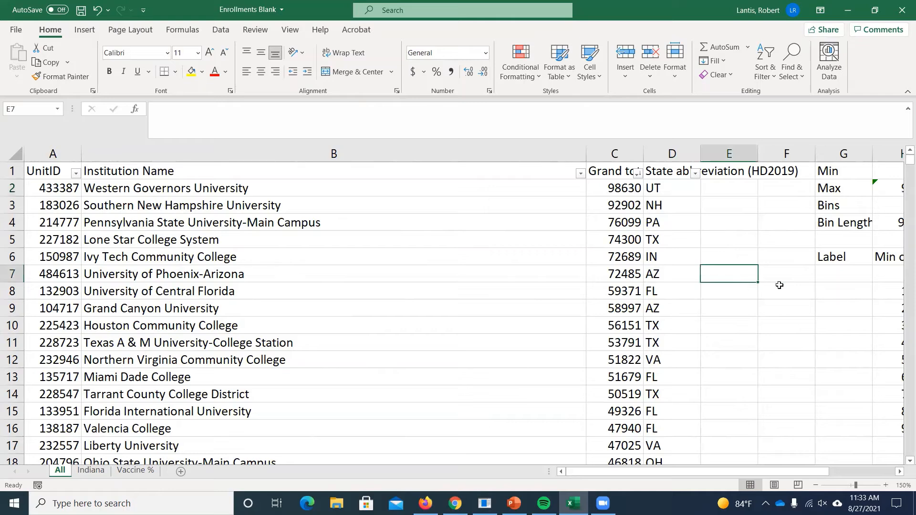
pyautogui.write('=count(')
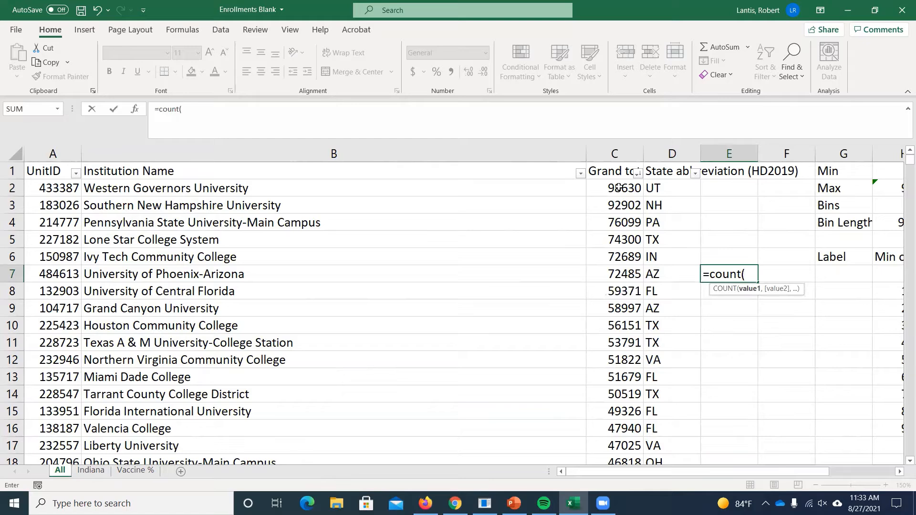
pyautogui.click(619, 187)
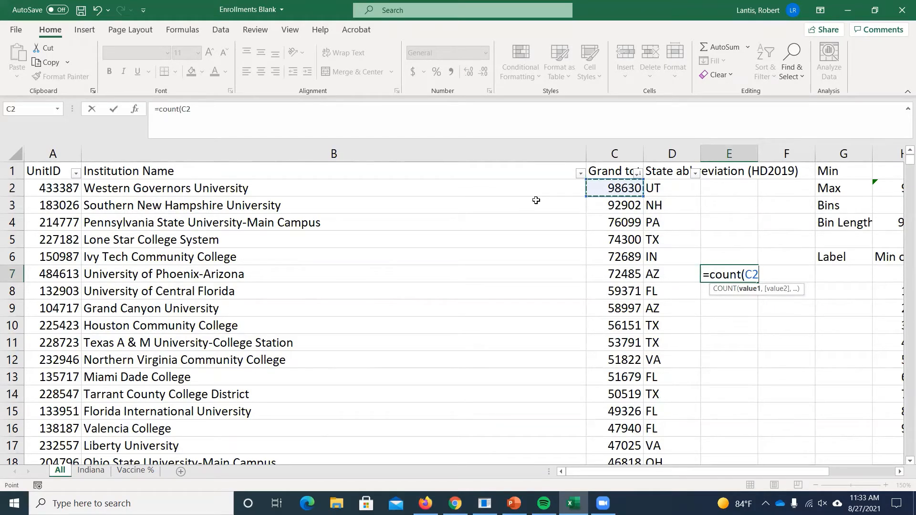
pyautogui.hotkey('ctrl', 'shift', 'Down')
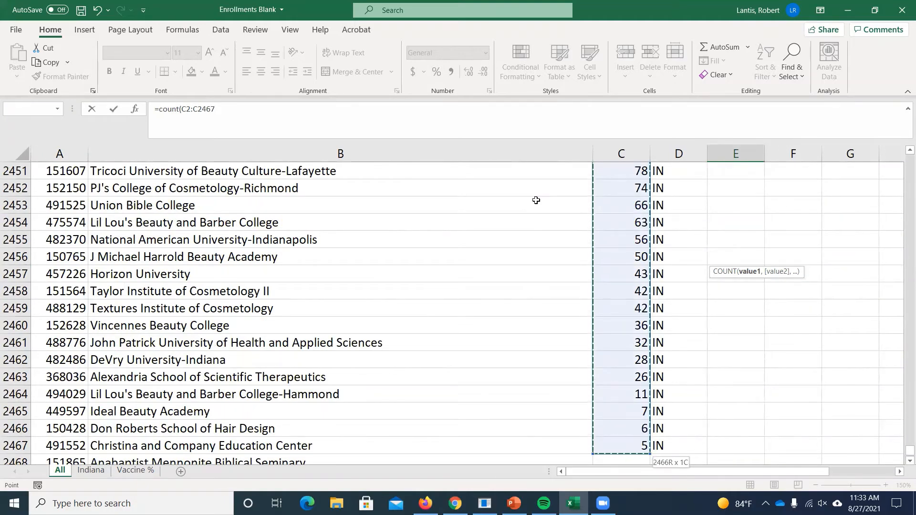
pyautogui.press('Return')
pyautogui.scroll(2, 736, 205)
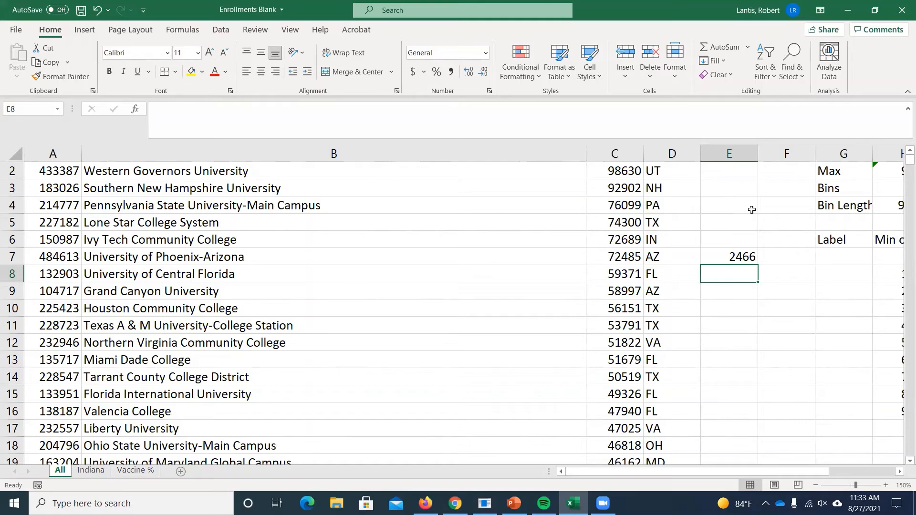
# - Return to the Indiana sheet and widen column Q to fit the full Relative Frequency heading
pyautogui.click(92, 472)
pyautogui.moveTo(668, 471); pyautogui.dragTo(699, 472)
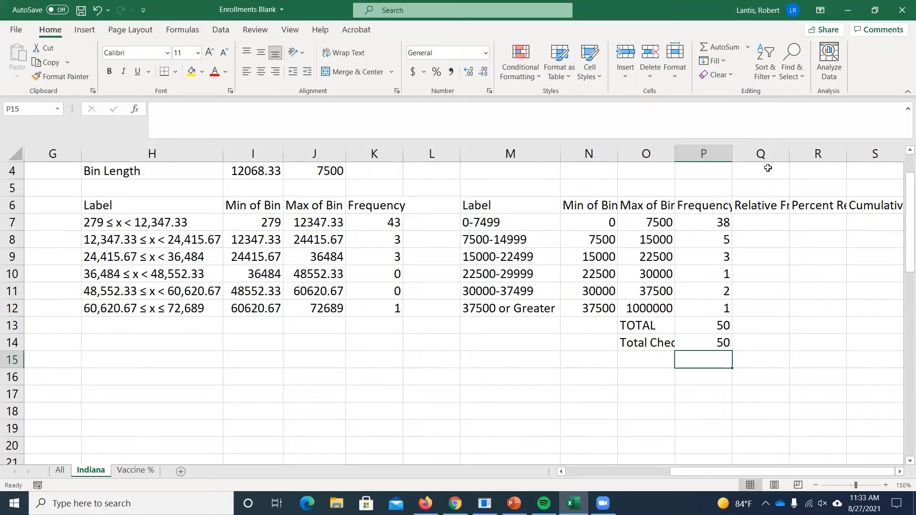
pyautogui.moveTo(789, 154); pyautogui.dragTo(832, 154)
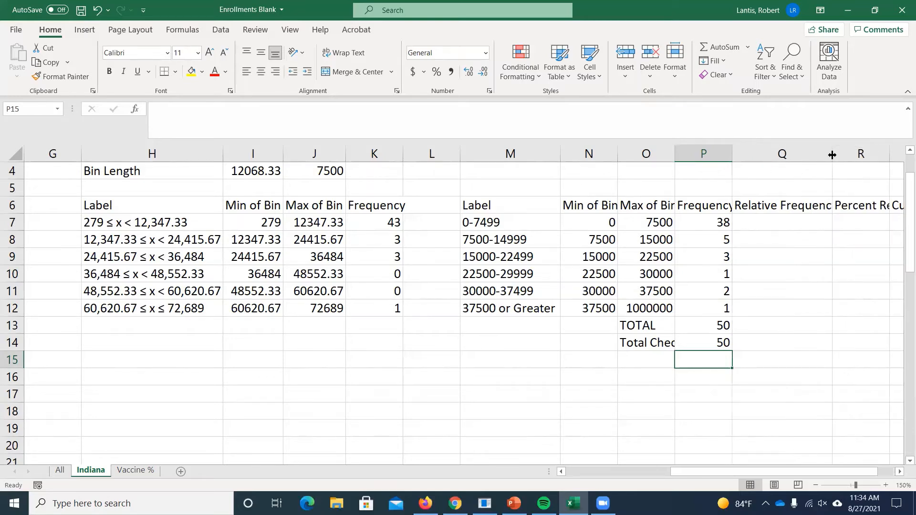
pyautogui.hscroll(1, 829, 469)
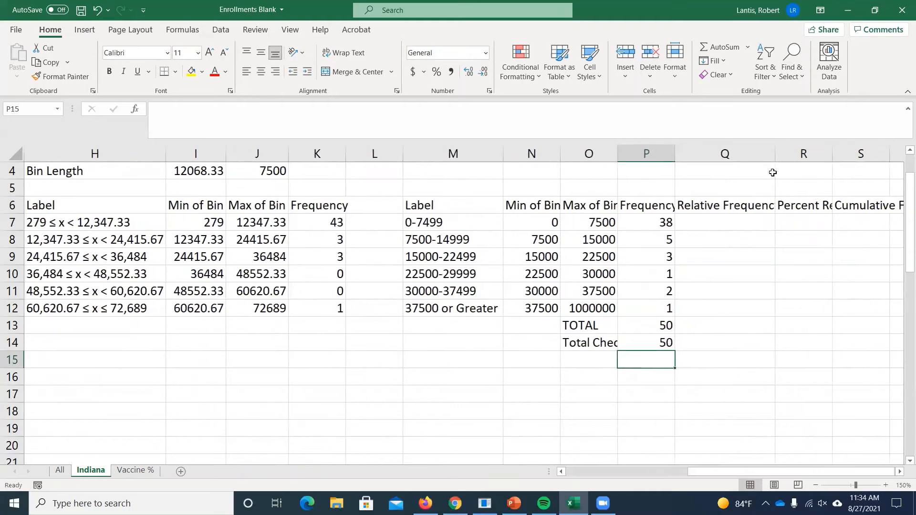
pyautogui.moveTo(775, 156); pyautogui.dragTo(786, 161)
# - Enter the formula =P7/P13 in Q7 to divide the first bin's frequency by the TOTAL
pyautogui.click(749, 217)
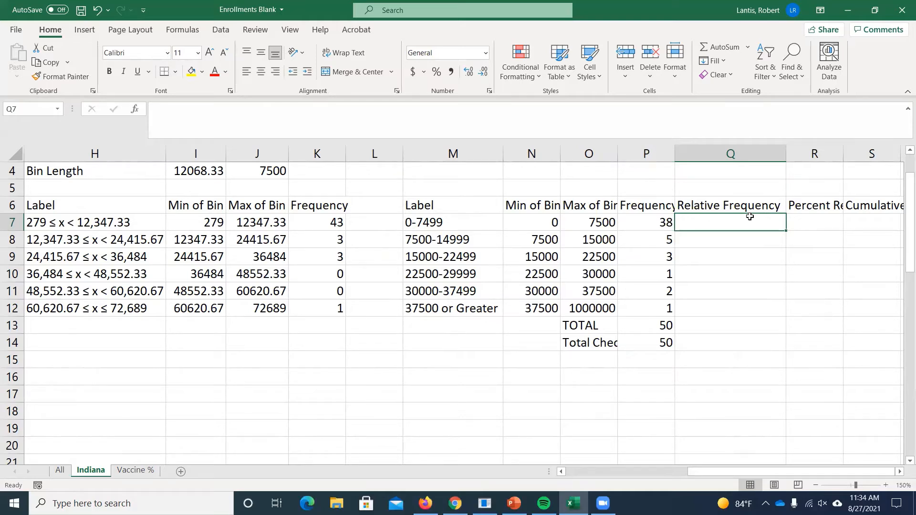
pyautogui.click(653, 328)
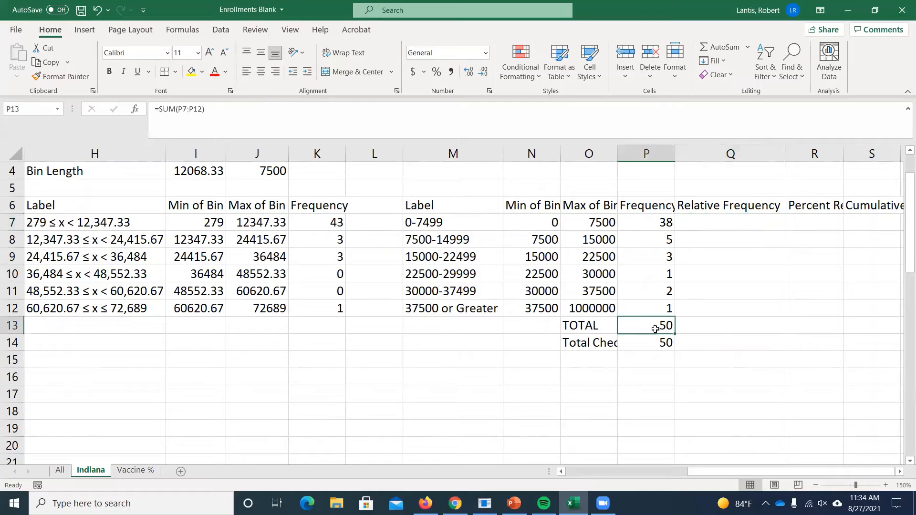
pyautogui.click(744, 224)
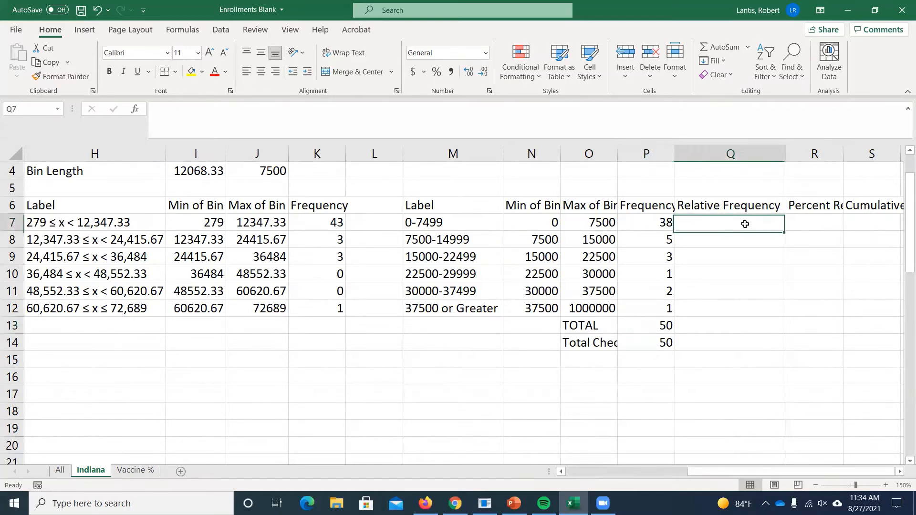
pyautogui.write('=')
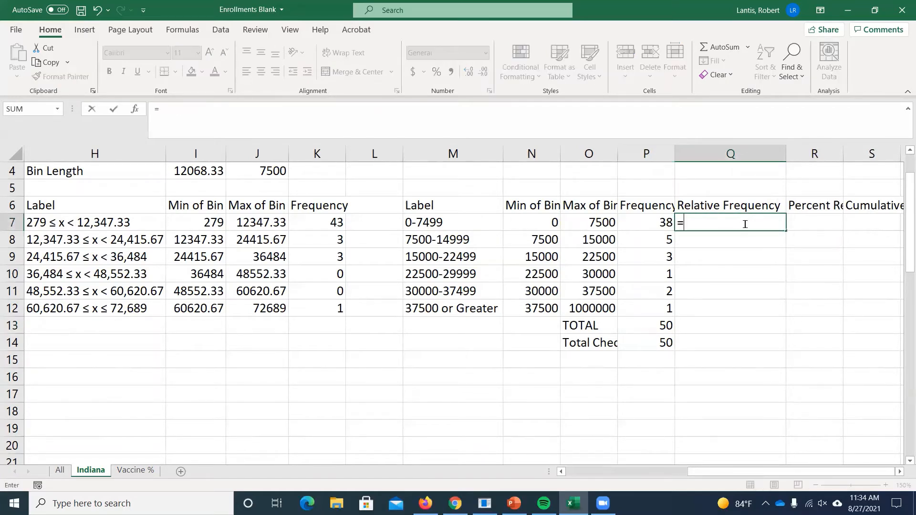
pyautogui.click(653, 219)
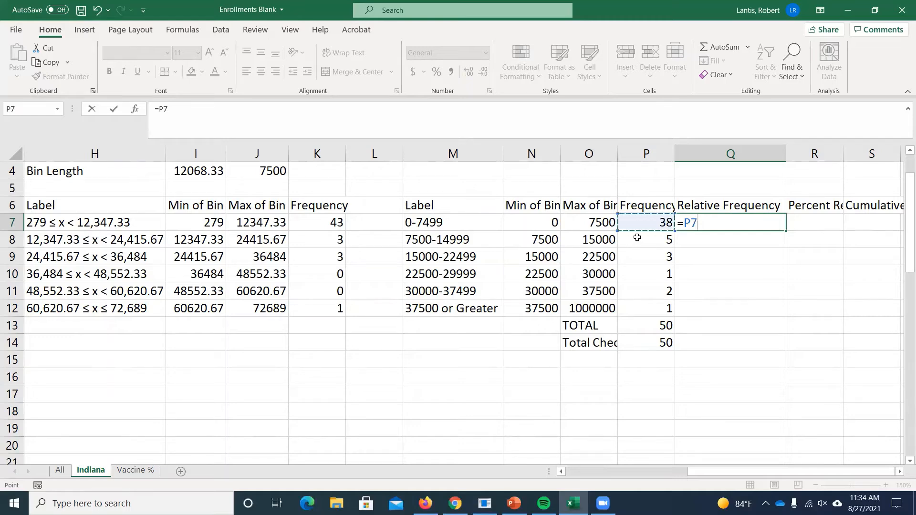
pyautogui.write('/')
pyautogui.click(646, 326)
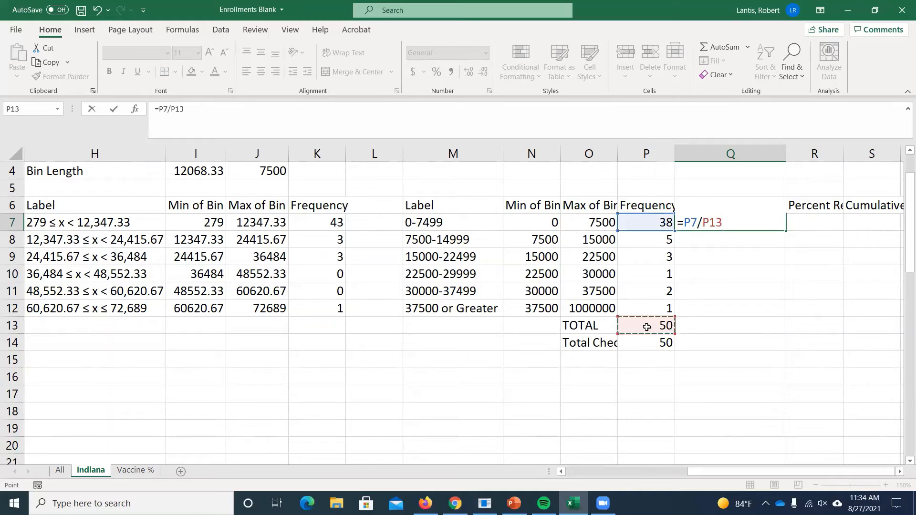
pyautogui.press('Return')
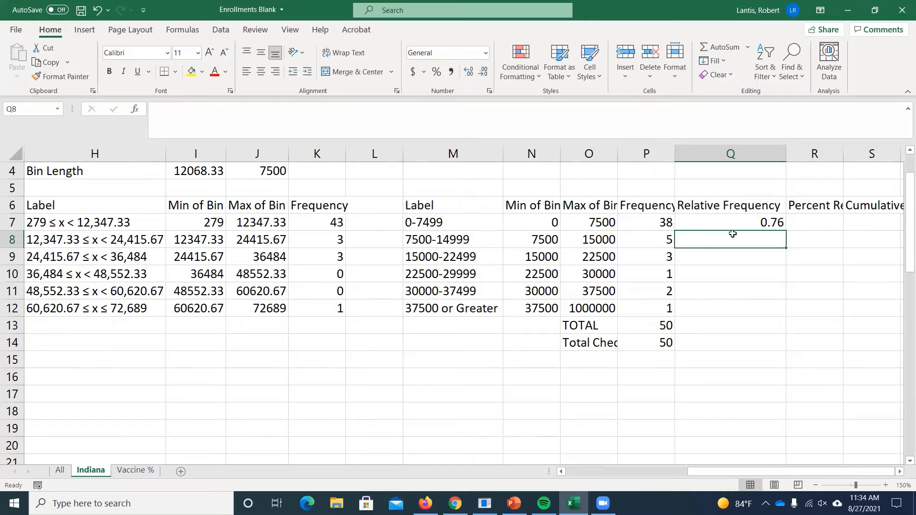
# - Try filling the relative frequency formula from Q7 down to Q12, and inspect the copied formula in Q11
pyautogui.click(770, 222)
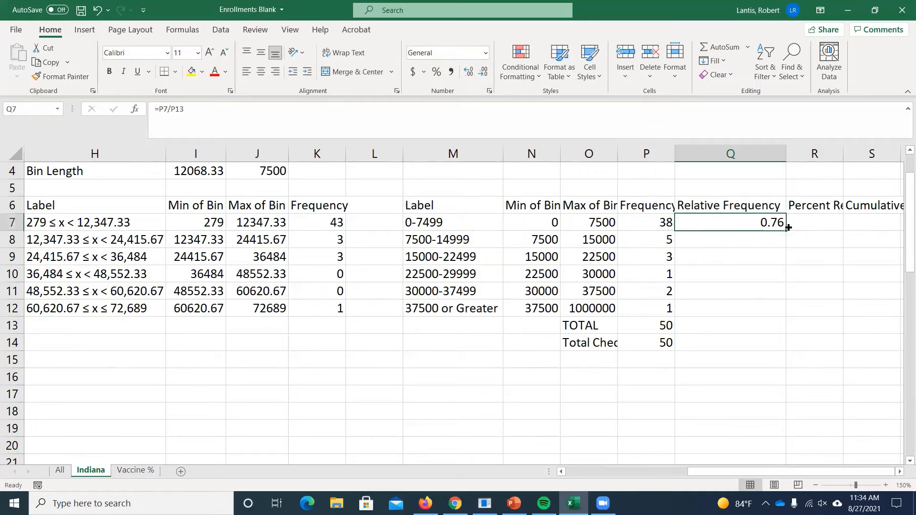
pyautogui.moveTo(786, 231); pyautogui.dragTo(760, 313)
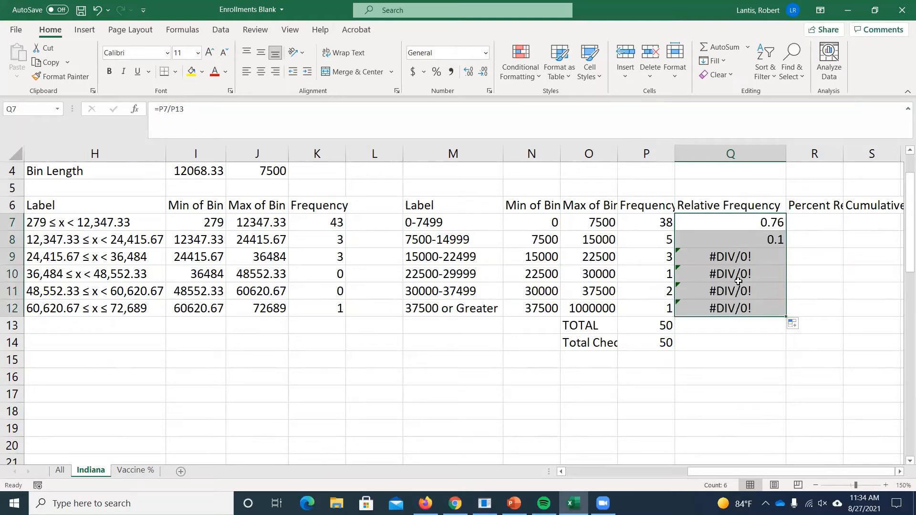
pyautogui.click(738, 280)
pyautogui.press('Down')
pyautogui.press('Down')
pyautogui.doubleClick(729, 287)
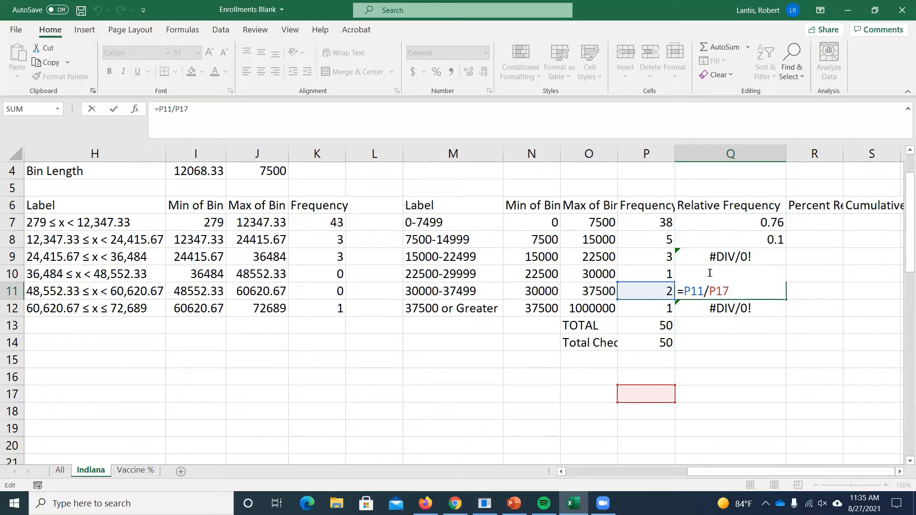
pyautogui.press('Return')
# - Make the TOTAL reference in Q7 absolute as =P7/$P$13, refill down to Q12, and check the last copied formula
pyautogui.click(740, 228)
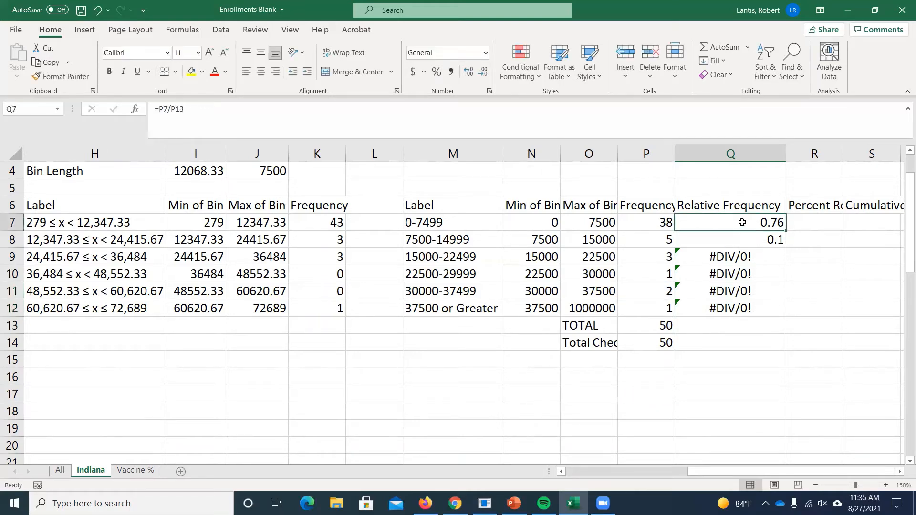
pyautogui.doubleClick(745, 225)
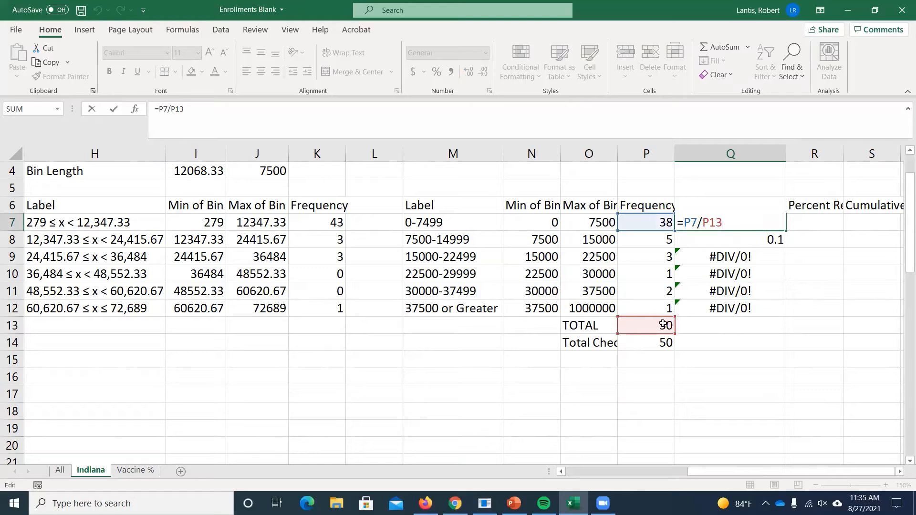
pyautogui.moveTo(702, 223); pyautogui.dragTo(723, 222)
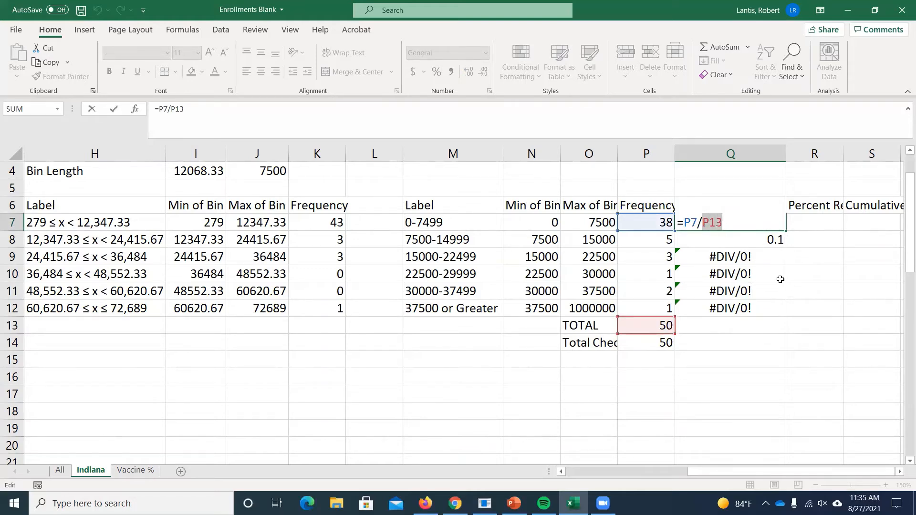
pyautogui.press('F4')
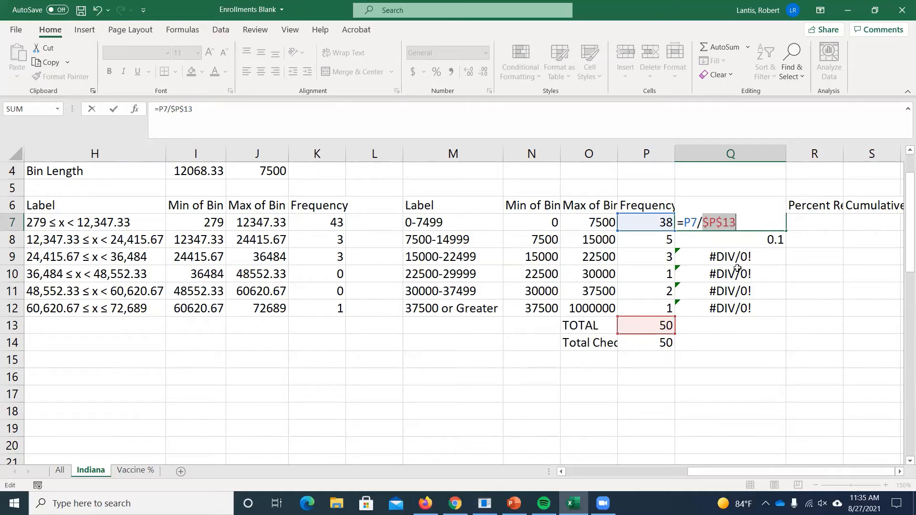
pyautogui.hotkey('ctrl', 'Return')
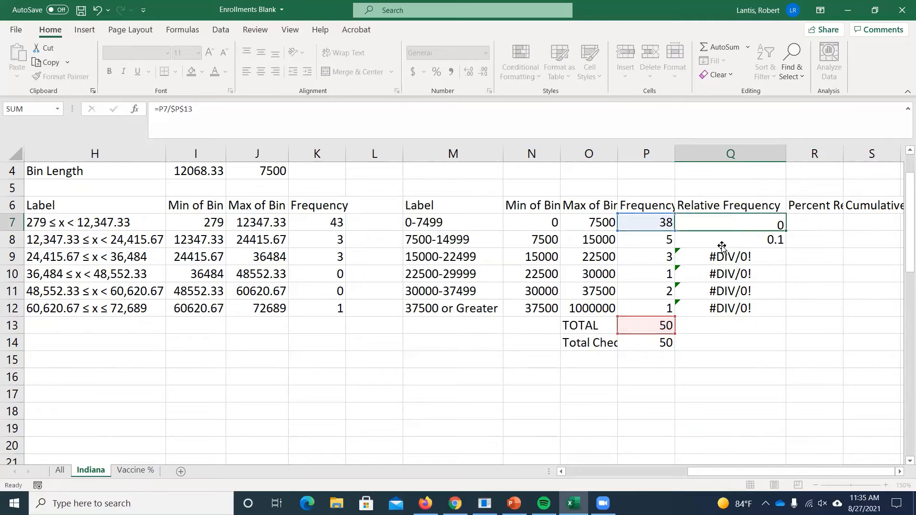
pyautogui.moveTo(786, 231); pyautogui.dragTo(755, 311)
pyautogui.doubleClick(755, 310)
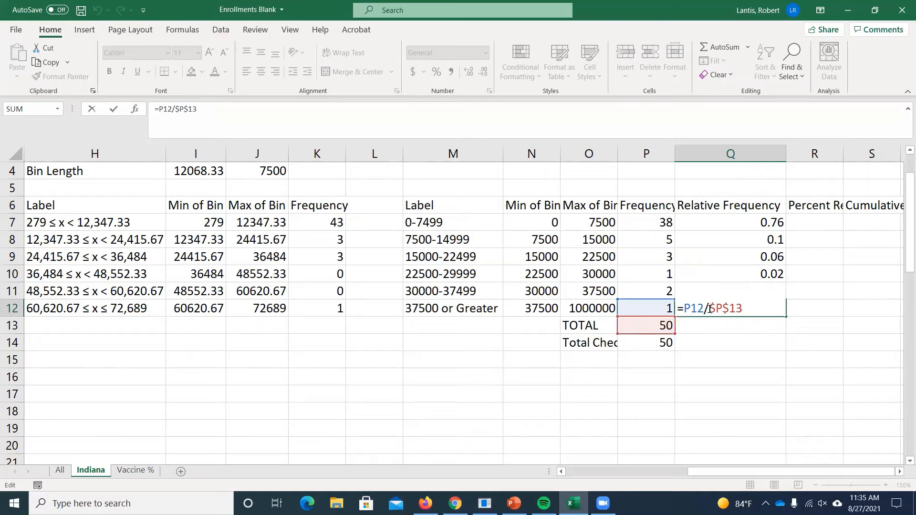
pyautogui.press('Return')
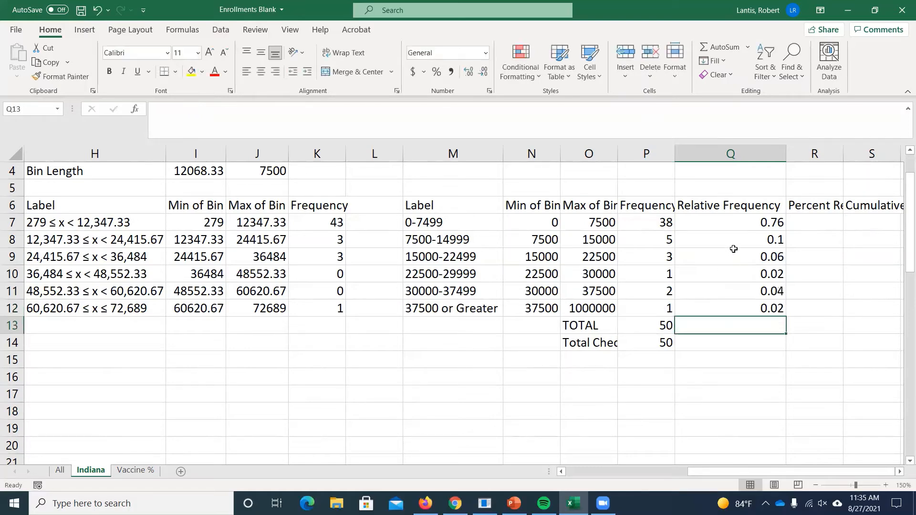
# - Demonstrate in Q7 how to remove the dollar signs from $P$13 and reapply the absolute reference to P13
pyautogui.doubleClick(737, 223)
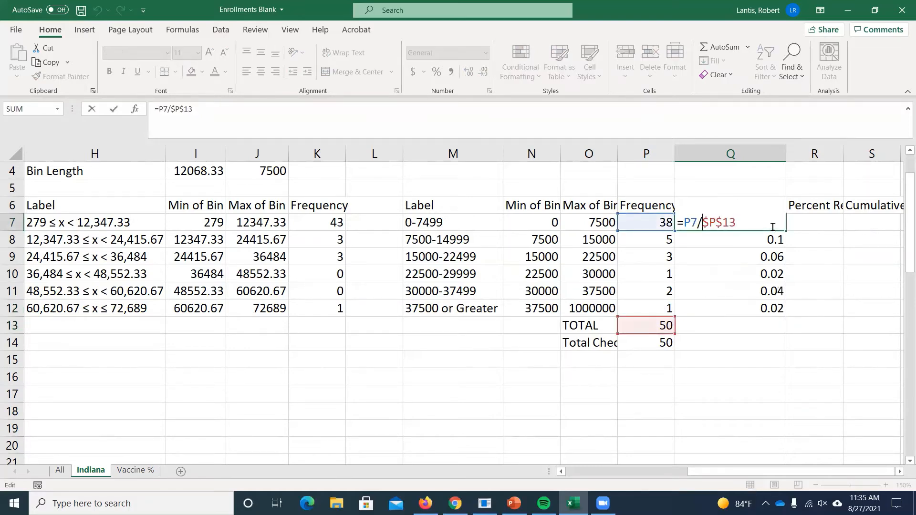
pyautogui.press('Delete')
pyautogui.press('Right')
pyautogui.press('Delete')
pyautogui.press('Left')
pyautogui.hotkey('shift', 'Right')
pyautogui.hotkey('shift', 'Right')
pyautogui.hotkey('shift', 'Right')
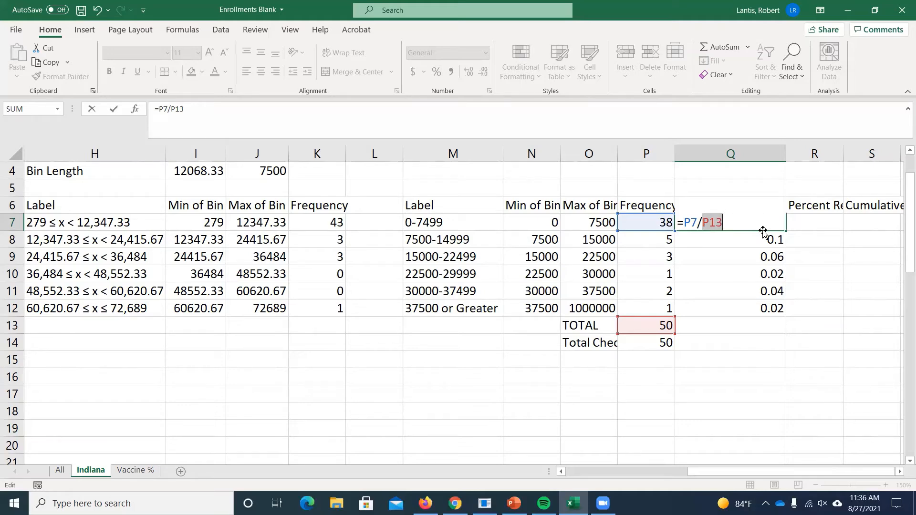
pyautogui.press('F4')
# - Delete the dollar signs from $P$13 in Q7, re-enter them individually, and recheck the formula =P7/$P$13
pyautogui.click(739, 223)
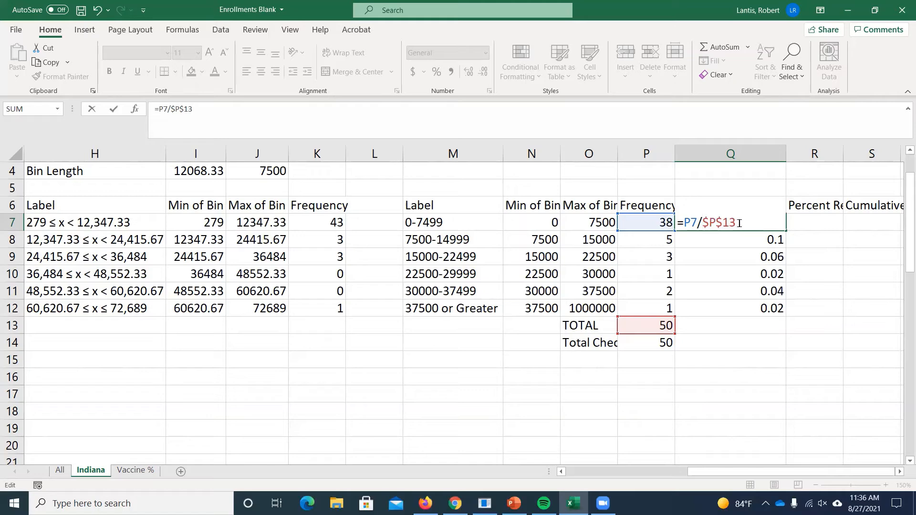
pyautogui.press('Delete')
pyautogui.press('Right')
pyautogui.press('Delete')
pyautogui.press('Left')
pyautogui.write('$')
pyautogui.press('Right')
pyautogui.write('$')
pyautogui.press('Return')
pyautogui.click(775, 226)
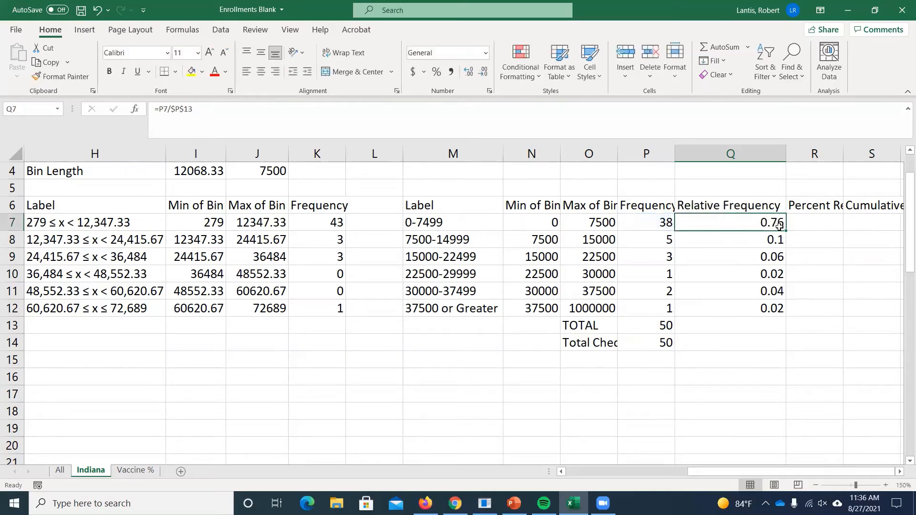
pyautogui.doubleClick(776, 226)
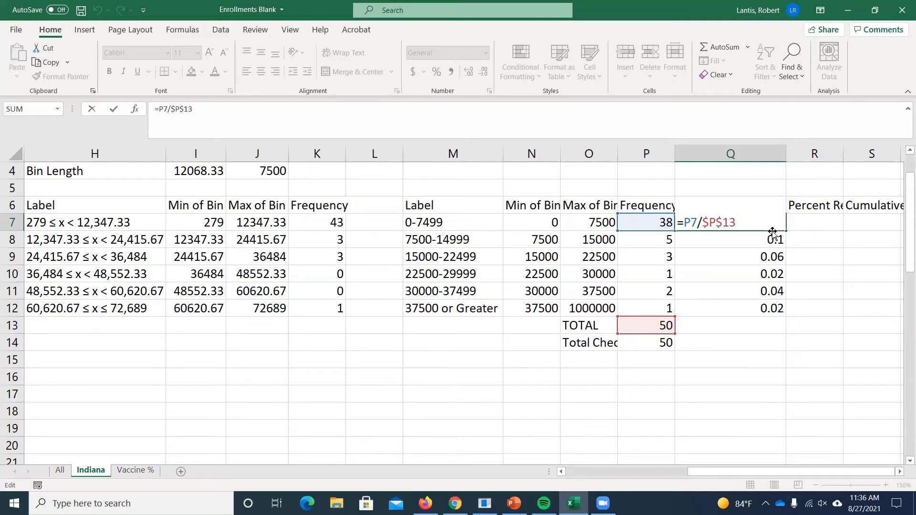
pyautogui.press('Return')
# - Close the Q7 formula unchanged and total the relative frequencies in Q13 with a SUM of Q7:Q12
pyautogui.click(751, 310)
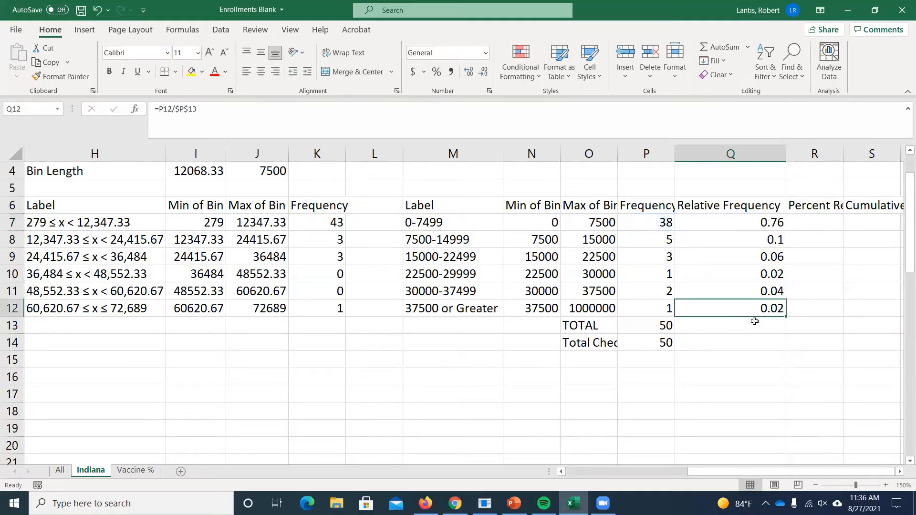
pyautogui.click(756, 323)
pyautogui.write('=sum(')
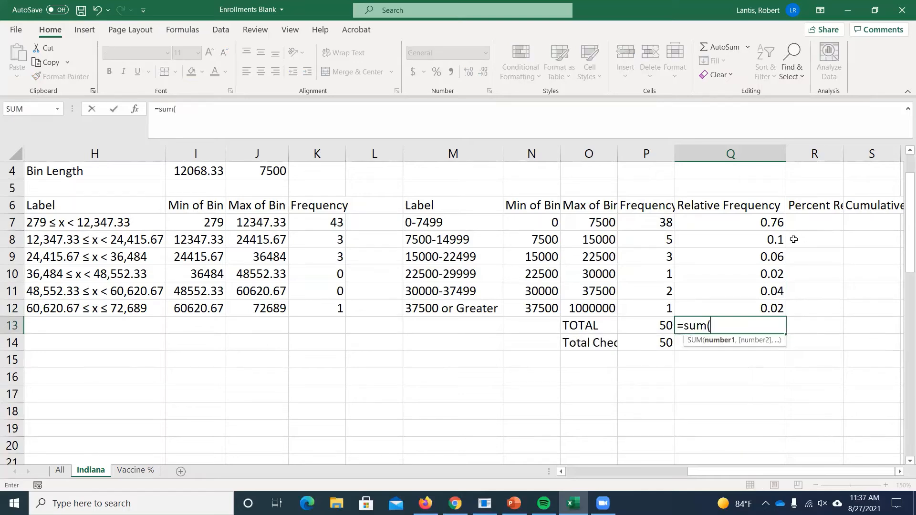
pyautogui.moveTo(761, 223); pyautogui.dragTo(762, 304)
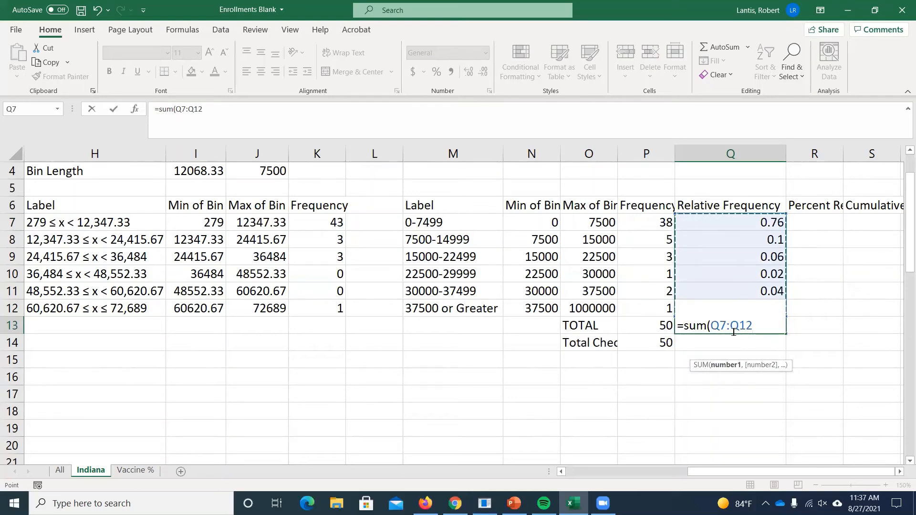
pyautogui.press('Return')
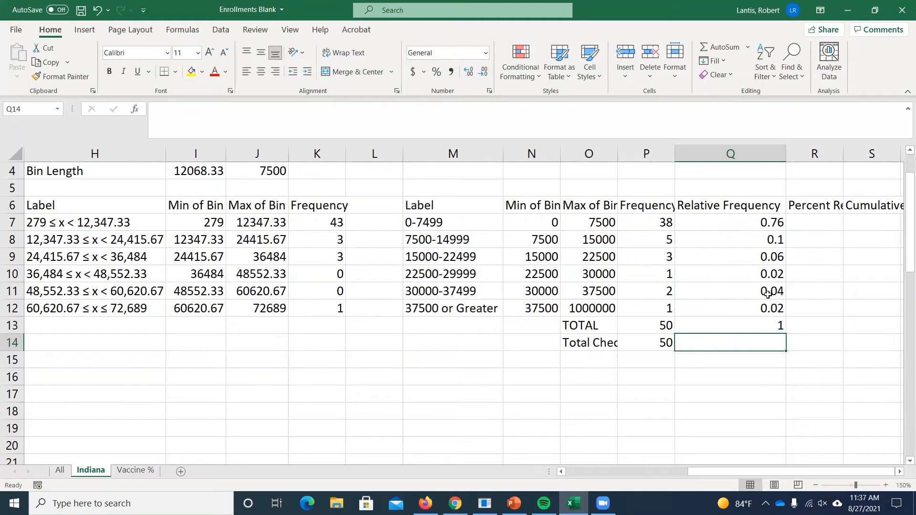
# - Widen the Percent Relative Frequency column R and enter the formula =Q7*100 in R7
pyautogui.moveTo(843, 158); pyautogui.dragTo(884, 157)
pyautogui.click(899, 471)
pyautogui.click(898, 471)
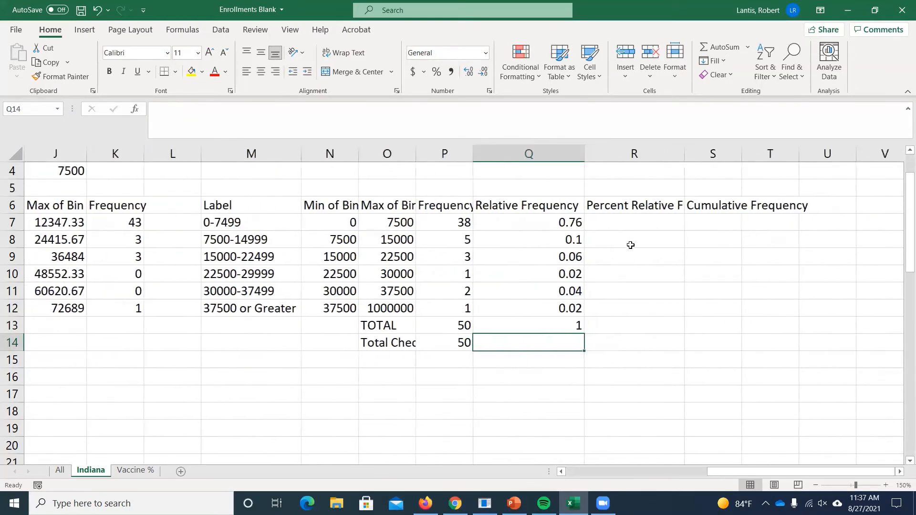
pyautogui.click(620, 224)
pyautogui.write('=')
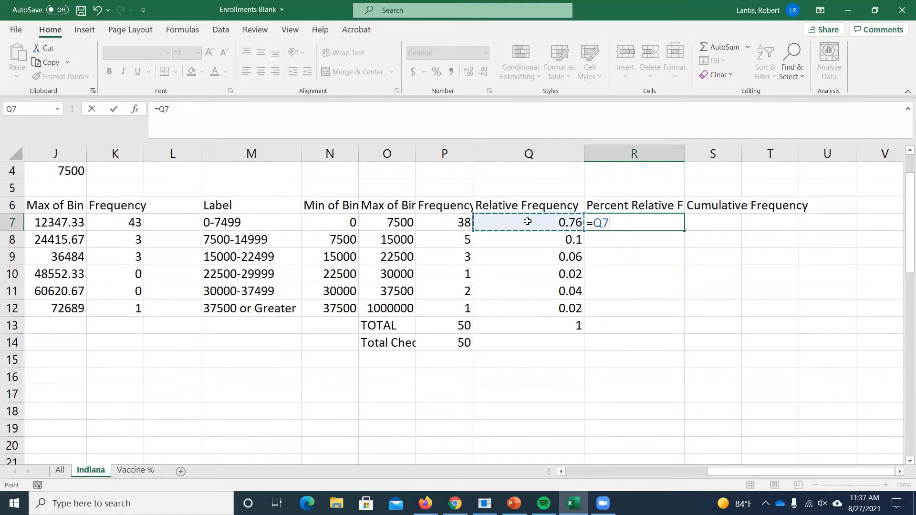
pyautogui.write('*100')
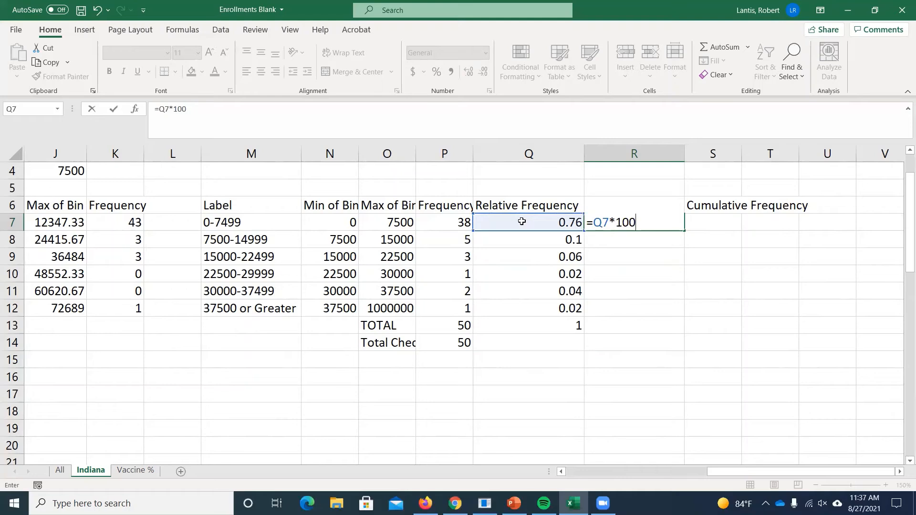
pyautogui.press('Return')
# - Fill the percent relative frequency formula from R7 down to R12 and check the copied formula in R12
pyautogui.click(634, 222)
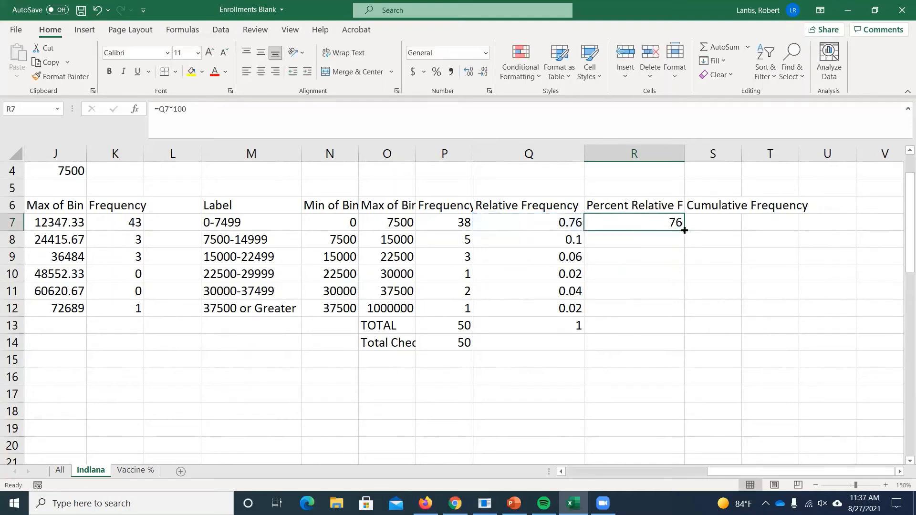
pyautogui.moveTo(684, 230); pyautogui.dragTo(661, 314)
pyautogui.doubleClick(631, 308)
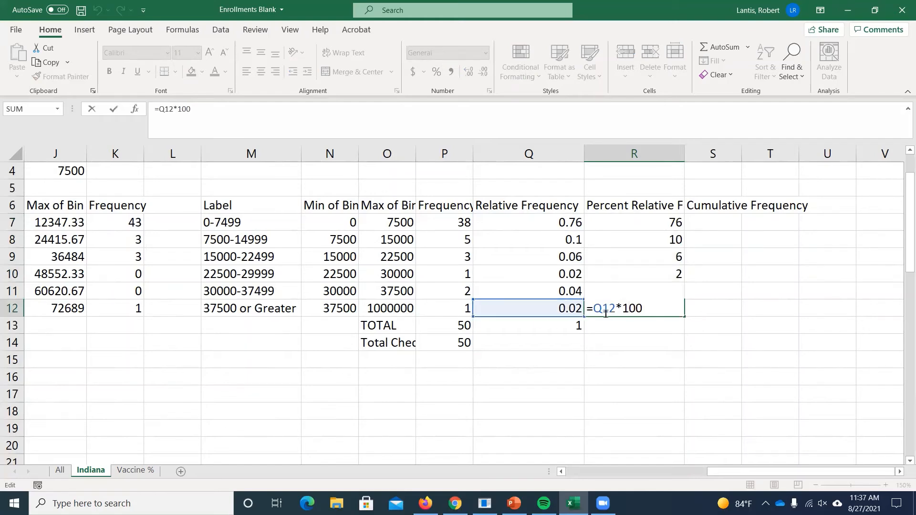
pyautogui.press('Return')
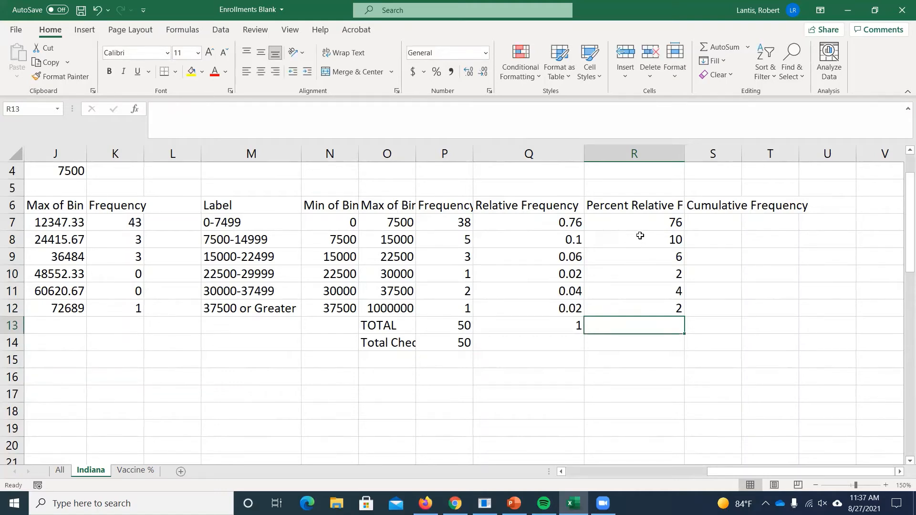
# - Insert a 2-D pie chart of the labels M7:M12 and percent relative frequencies R7:R12, and delete the chart
pyautogui.moveTo(640, 221); pyautogui.dragTo(644, 305)
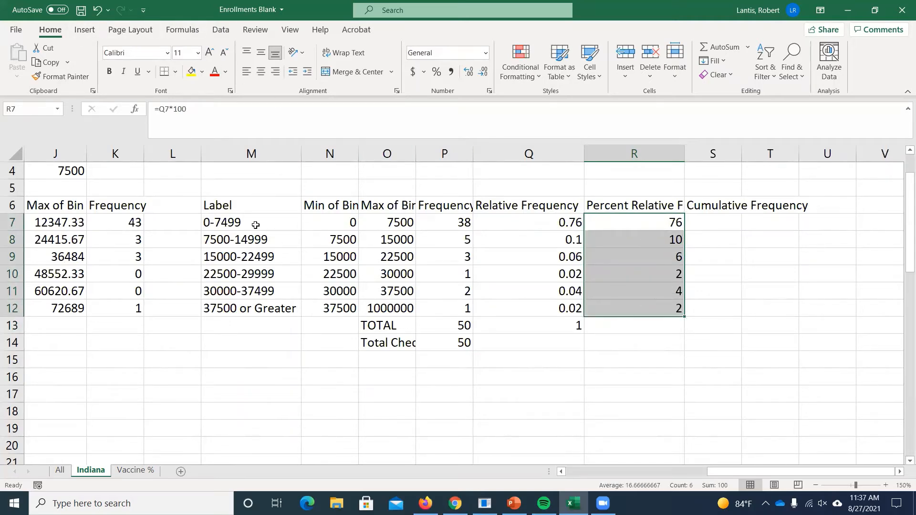
pyautogui.moveTo(256, 224); pyautogui.dragTo(262, 302)
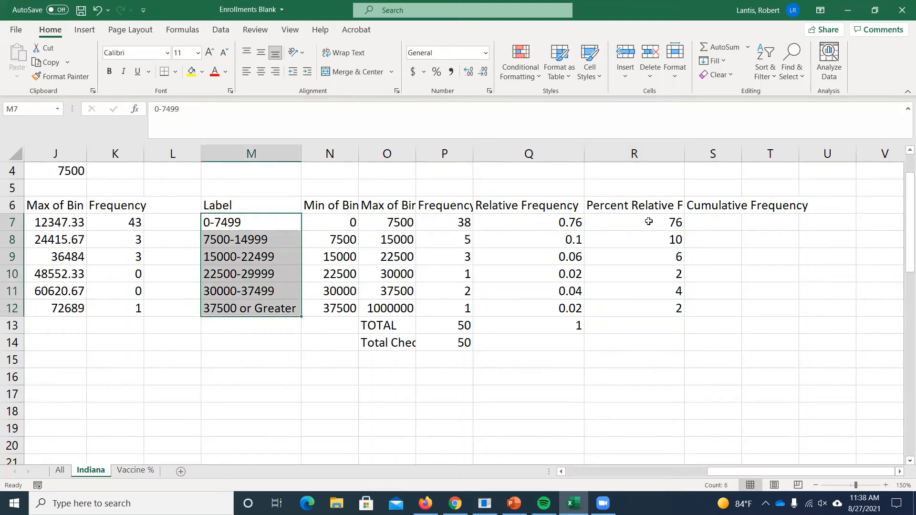
pyautogui.keyDown('ctrl'); pyautogui.moveTo(650, 219); pyautogui.dragTo(649, 314); pyautogui.keyUp('ctrl')
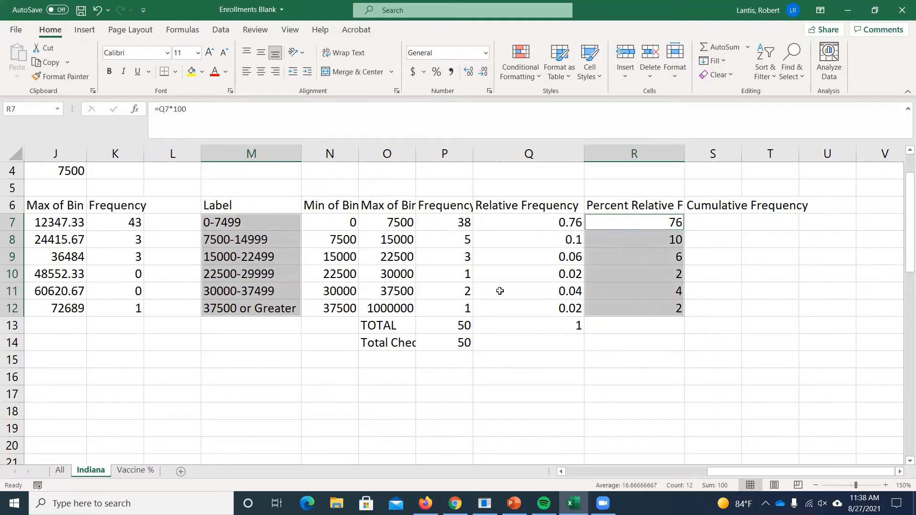
pyautogui.click(84, 29)
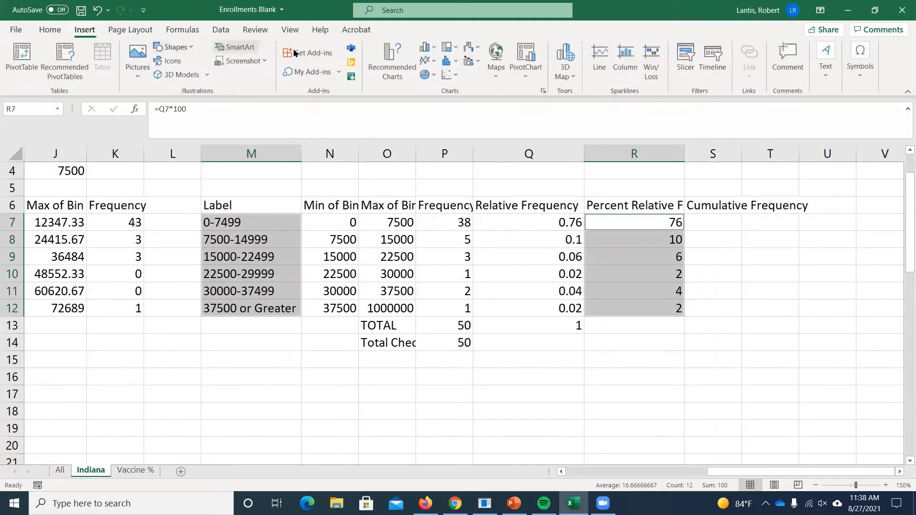
pyautogui.click(427, 76)
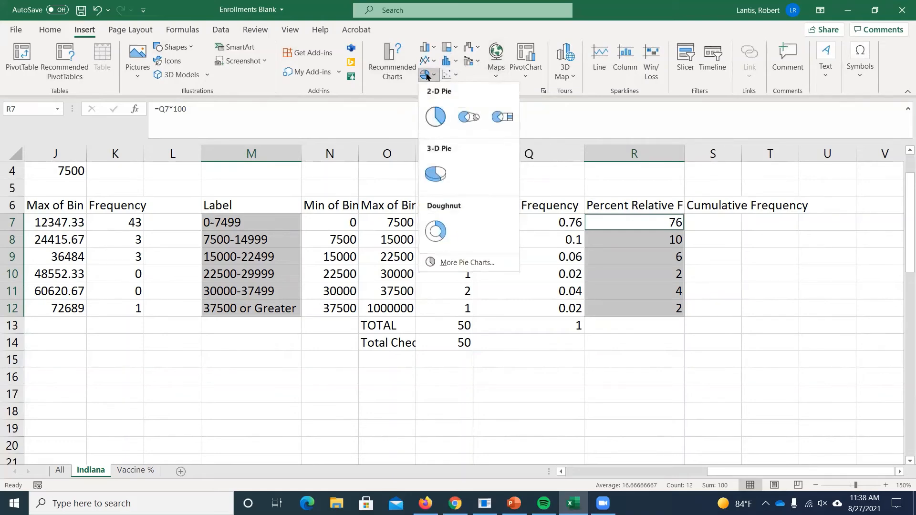
pyautogui.click(431, 114)
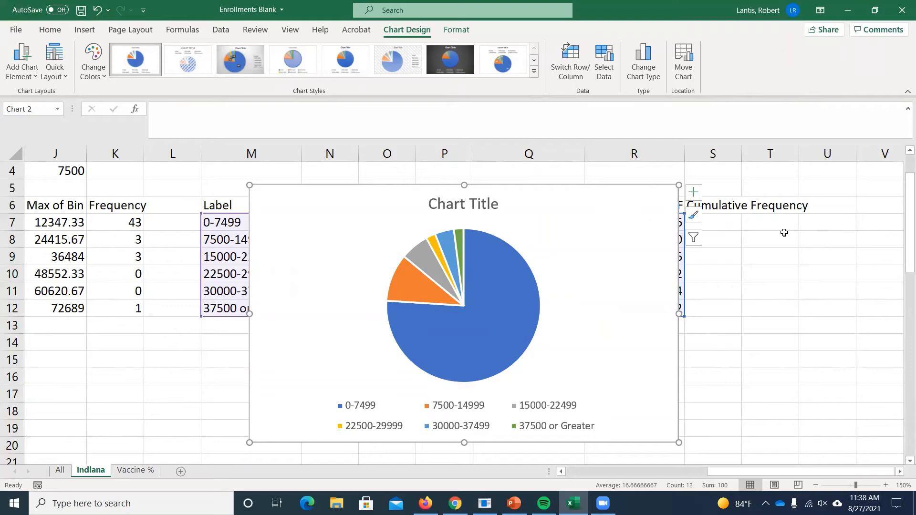
pyautogui.press('Delete')
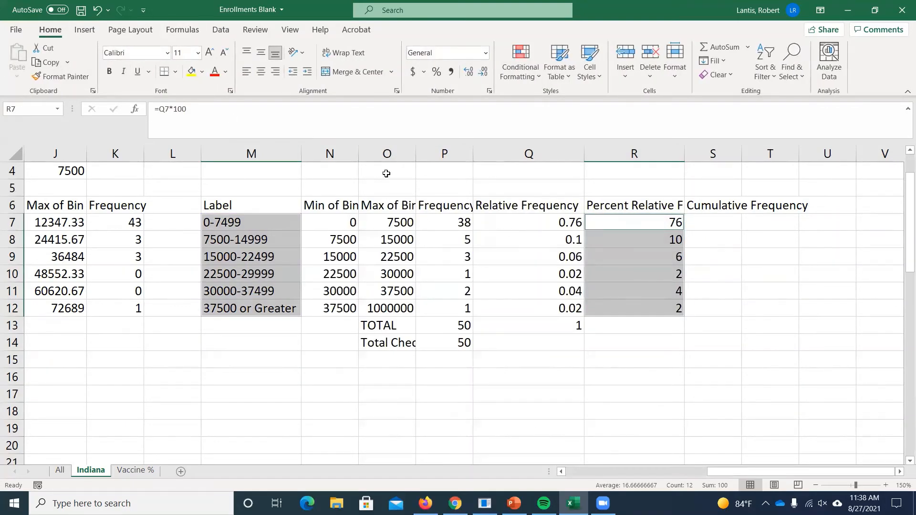
# - Insert a 2-D clustered column chart of the labels M7:M12 and relative frequencies Q7:Q12, and delete the chart
pyautogui.moveTo(524, 217); pyautogui.dragTo(532, 291)
pyautogui.moveTo(224, 222); pyautogui.dragTo(263, 309)
pyautogui.moveTo(530, 222); pyautogui.dragTo(531, 305)
pyautogui.click(86, 31)
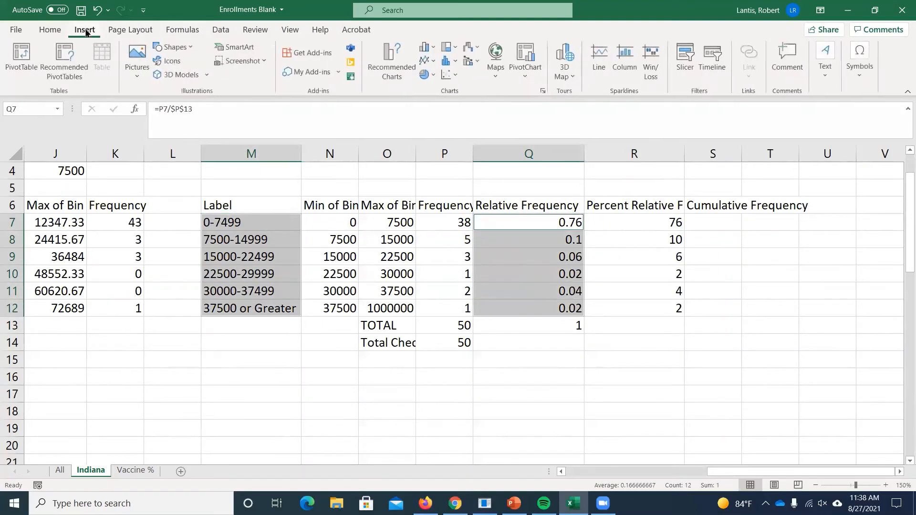
pyautogui.click(426, 48)
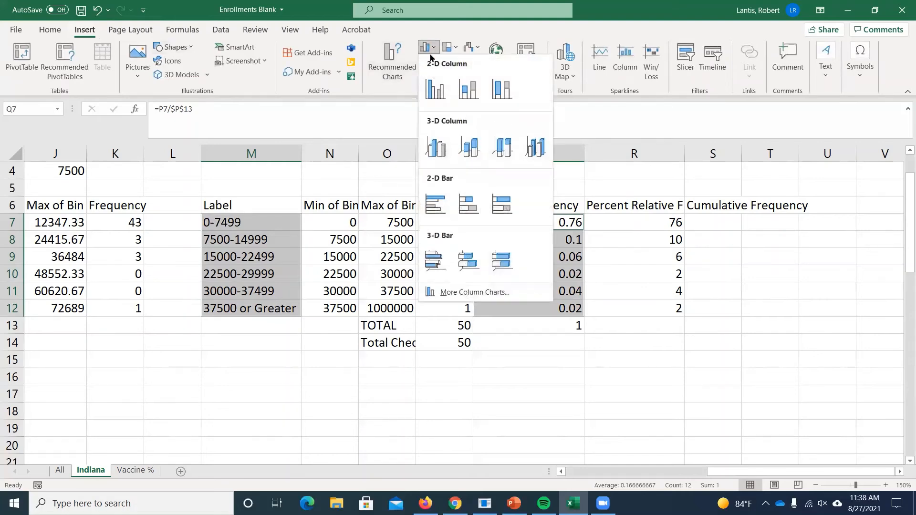
pyautogui.click(433, 89)
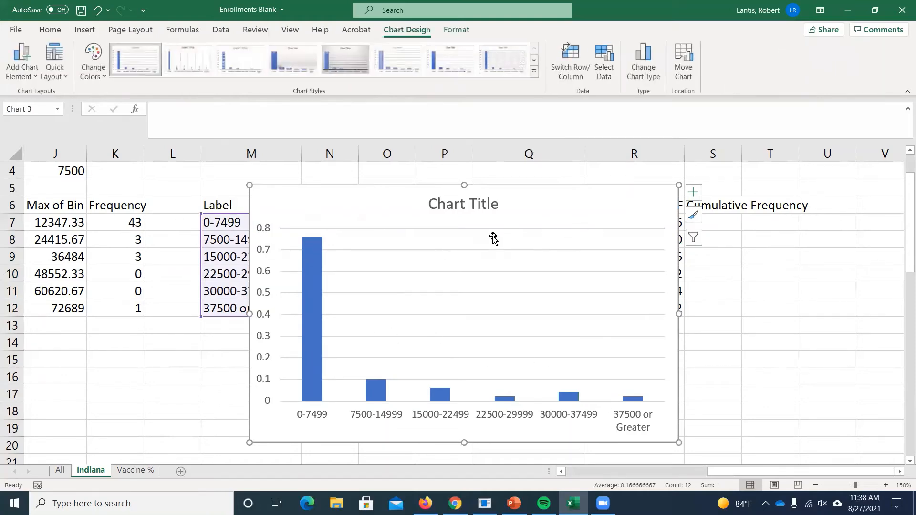
pyautogui.press('Delete')
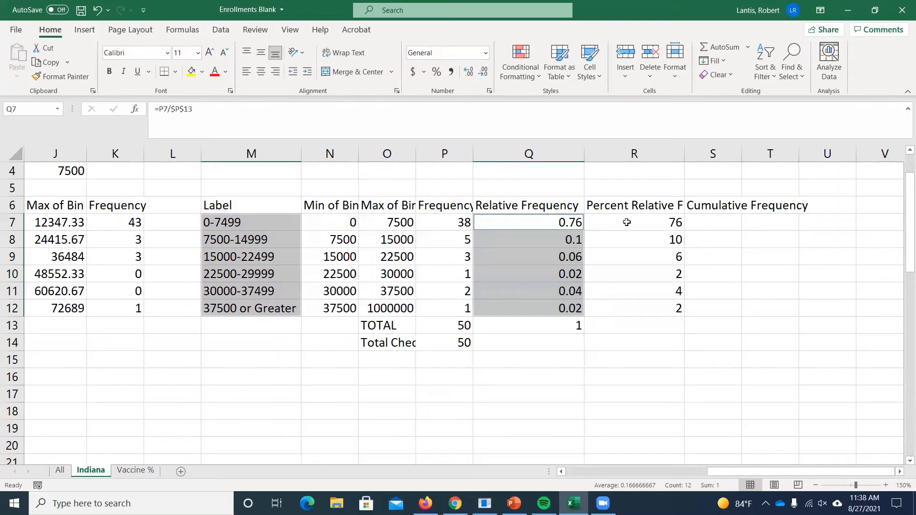
pyautogui.click(625, 289)
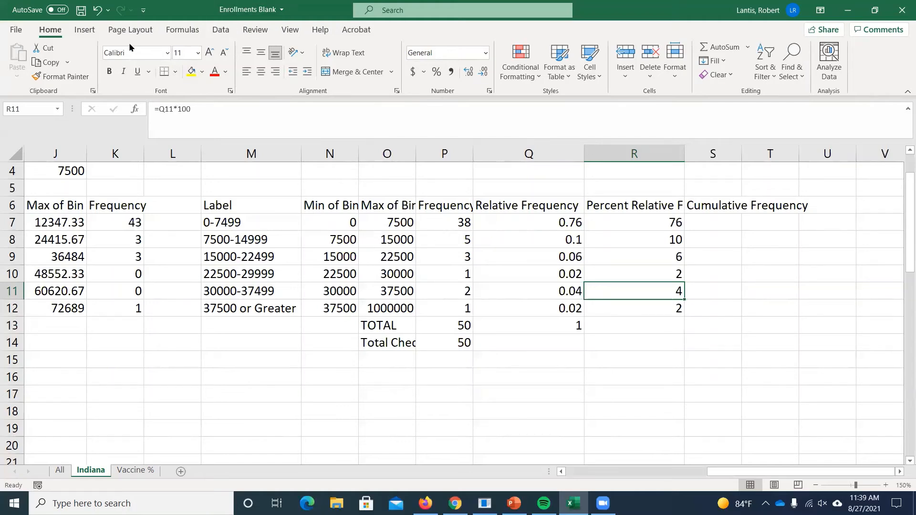
pyautogui.click(88, 30)
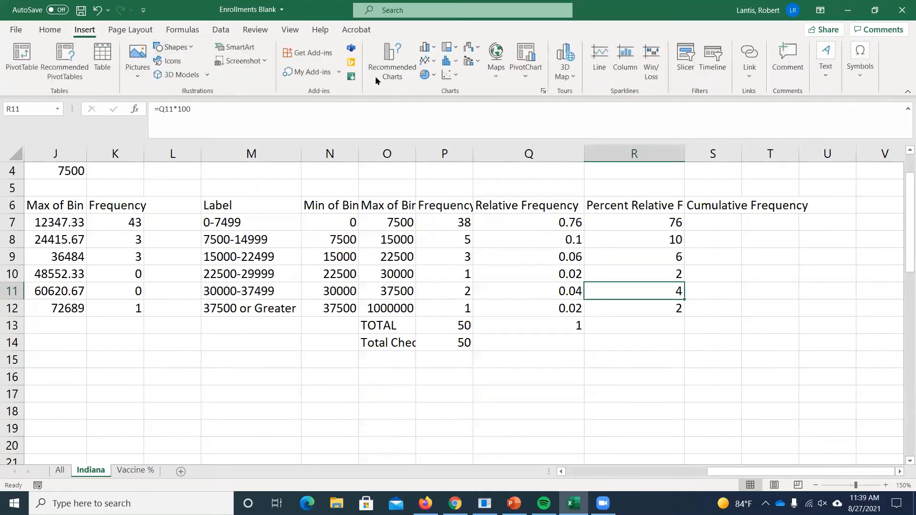
pyautogui.click(448, 62)
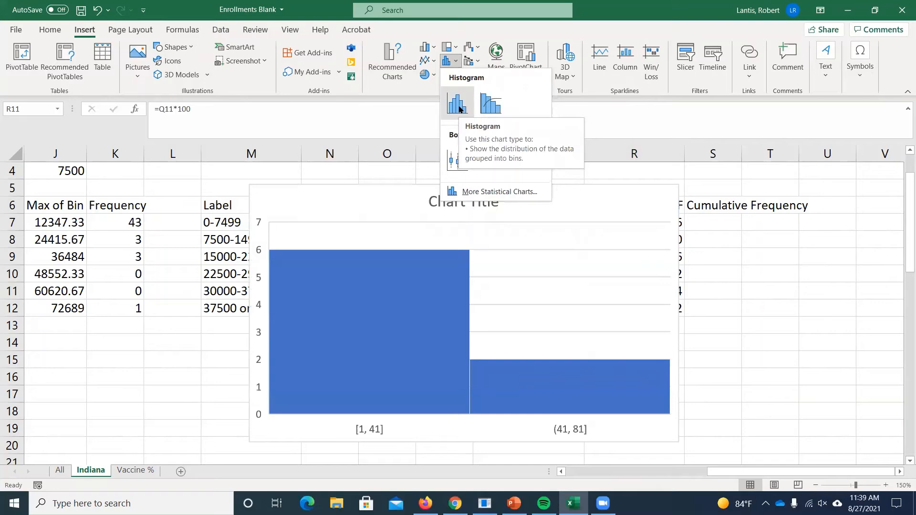
pyautogui.click(712, 266)
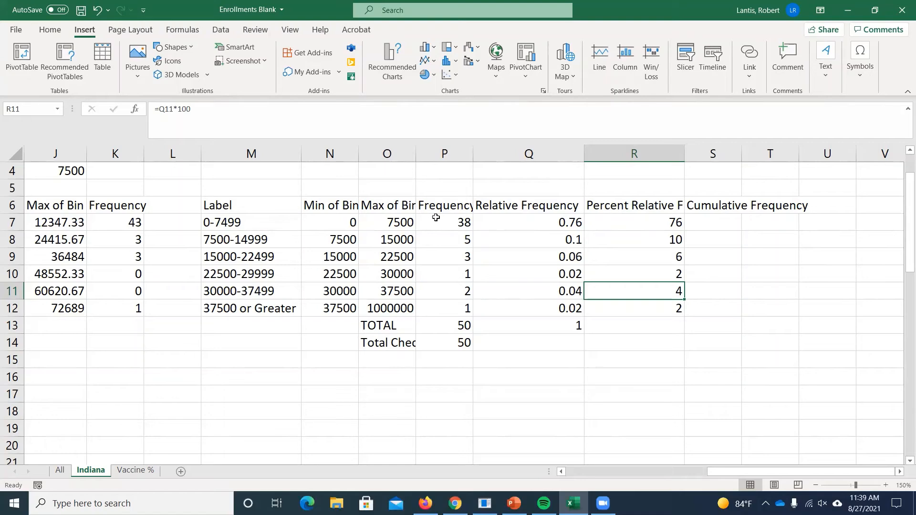
# - Insert a histogram chart of the grand total enrollments in C2:C51, and delete the chart
pyautogui.moveTo(752, 468); pyautogui.dragTo(603, 469)
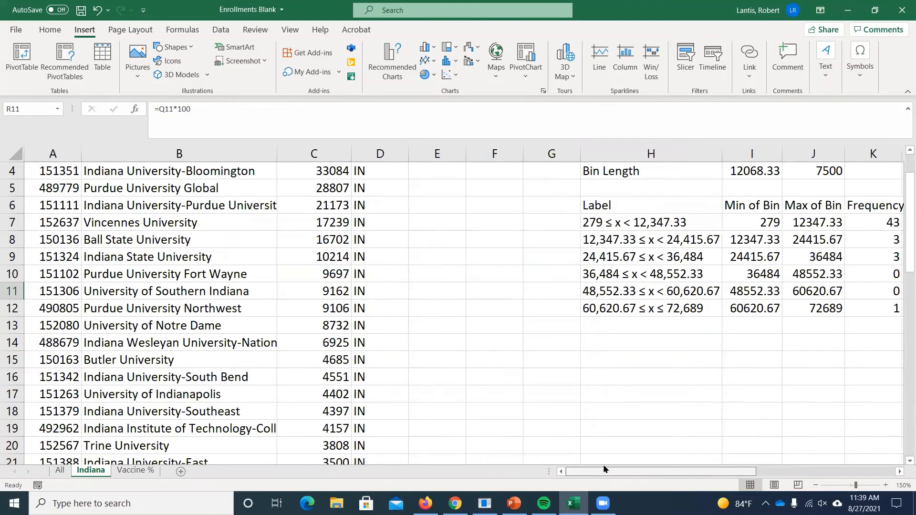
pyautogui.scroll(1, 309, 216)
pyautogui.click(333, 189)
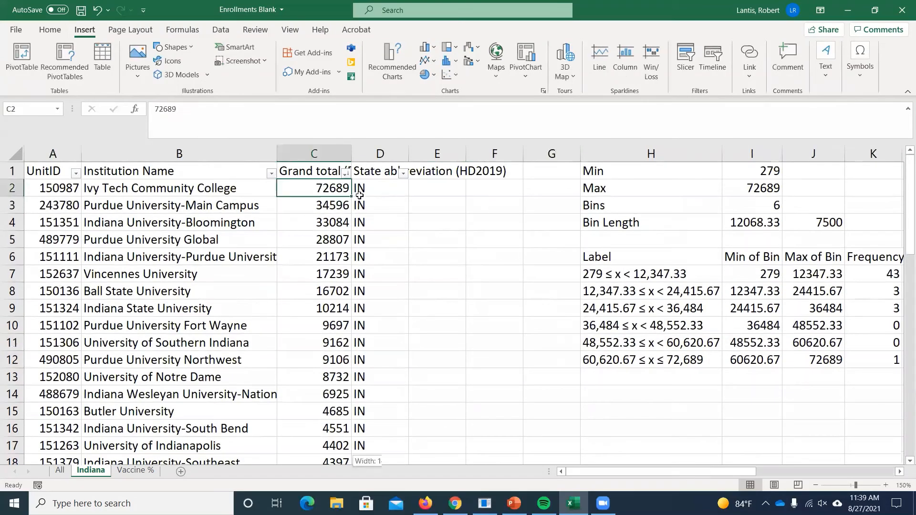
pyautogui.hotkey('ctrl', 'shift', 'Down')
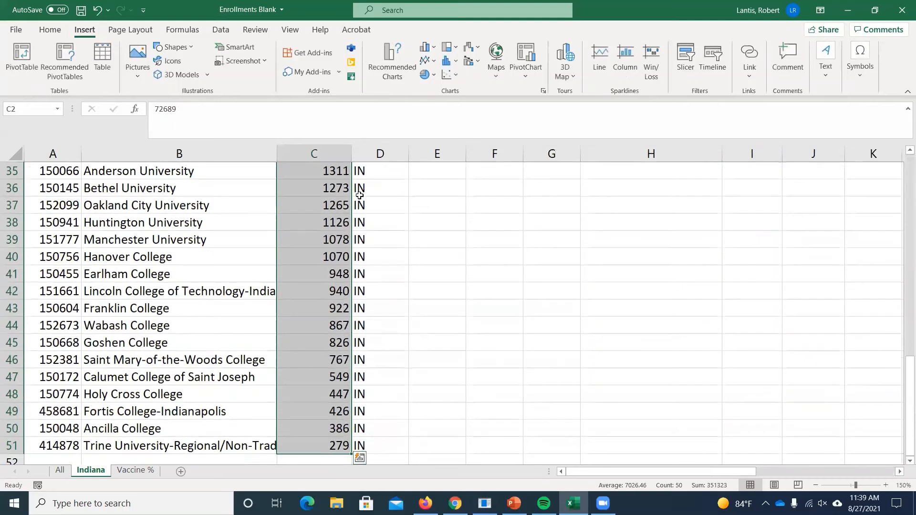
pyautogui.click(452, 63)
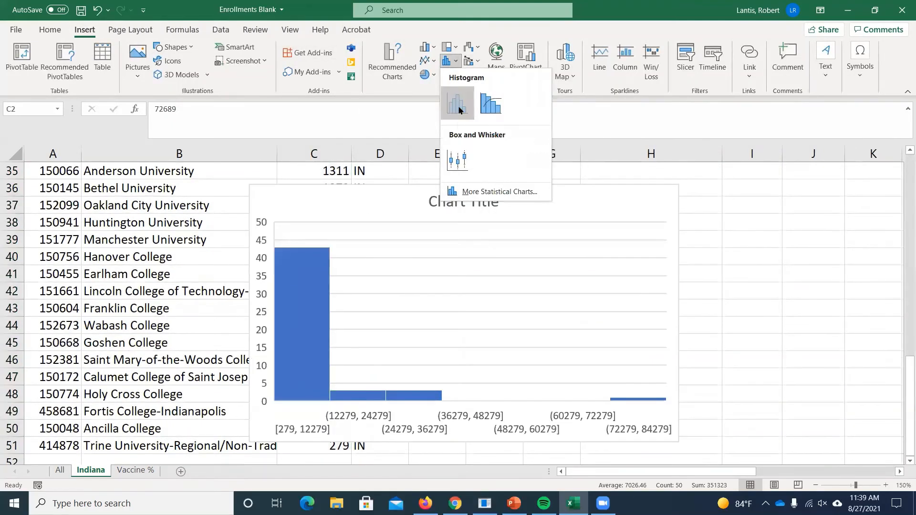
pyautogui.click(458, 107)
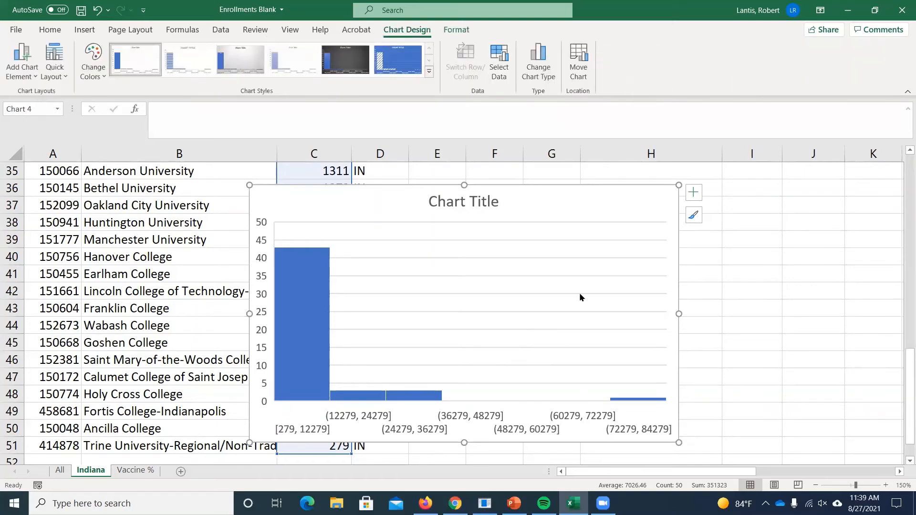
pyautogui.press('Delete')
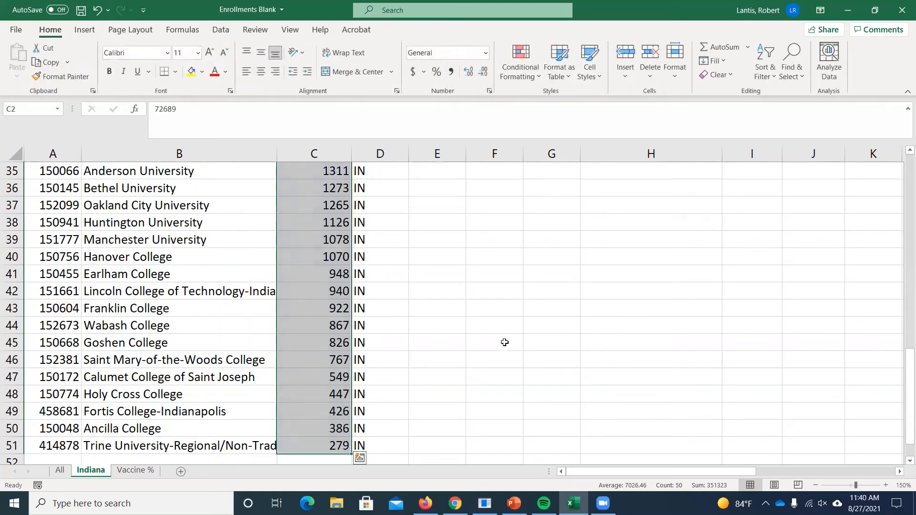
# - Return to the second frequency table and select cells S7 to S13 under the Cumulative Frequency heading
pyautogui.scroll(11, 510, 342)
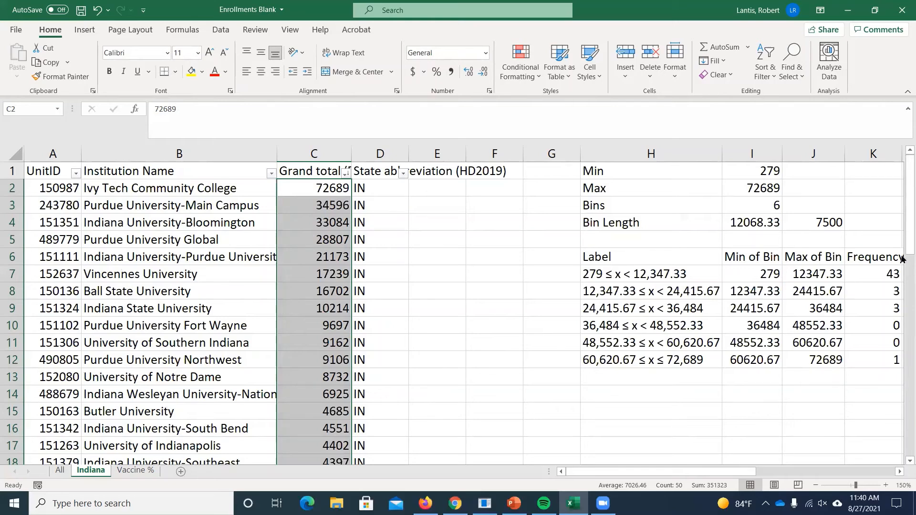
pyautogui.scroll(-1, 902, 260)
pyautogui.moveTo(644, 472); pyautogui.dragTo(803, 471)
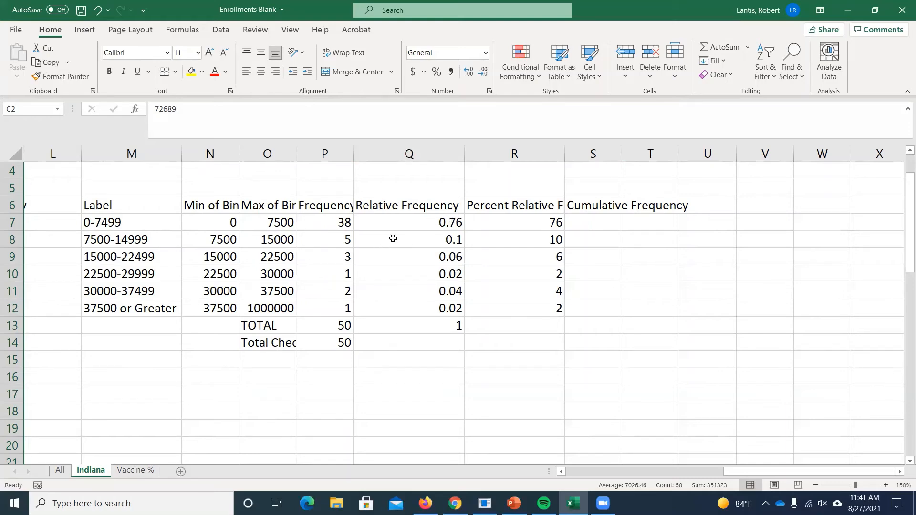
pyautogui.click(534, 209)
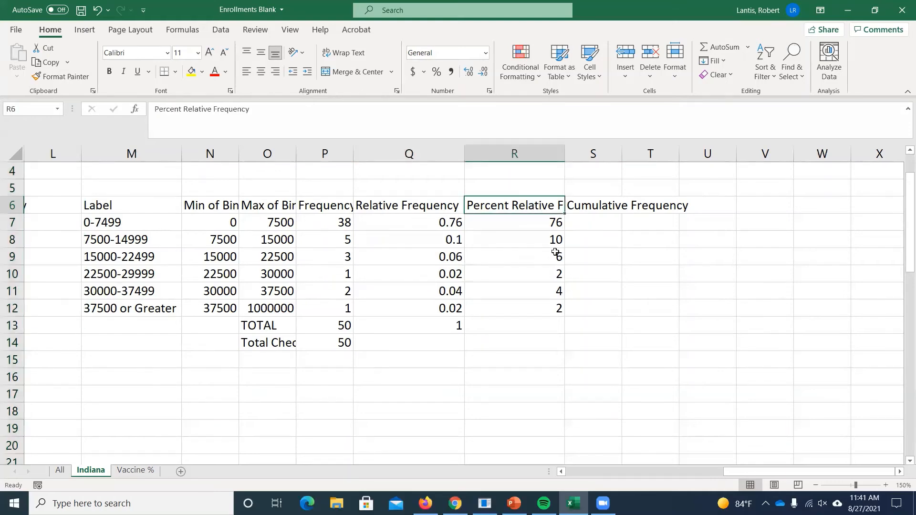
pyautogui.moveTo(601, 223); pyautogui.dragTo(609, 322)
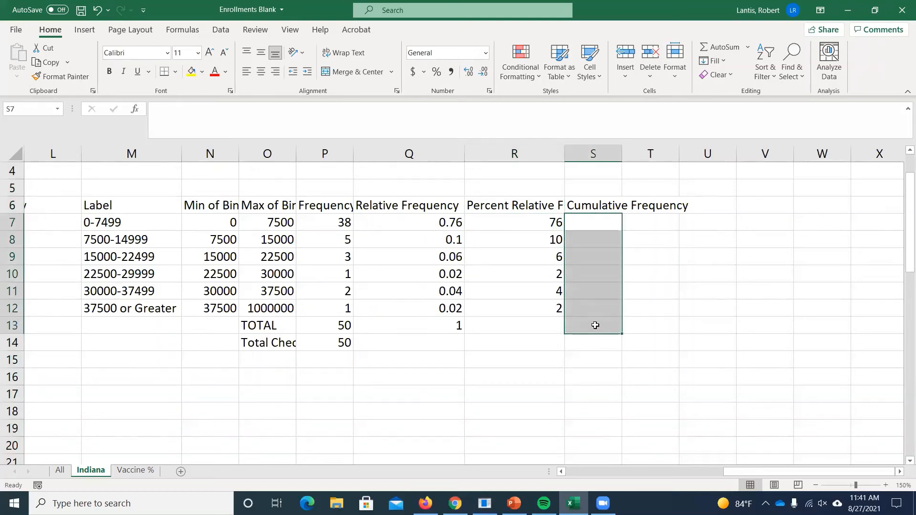
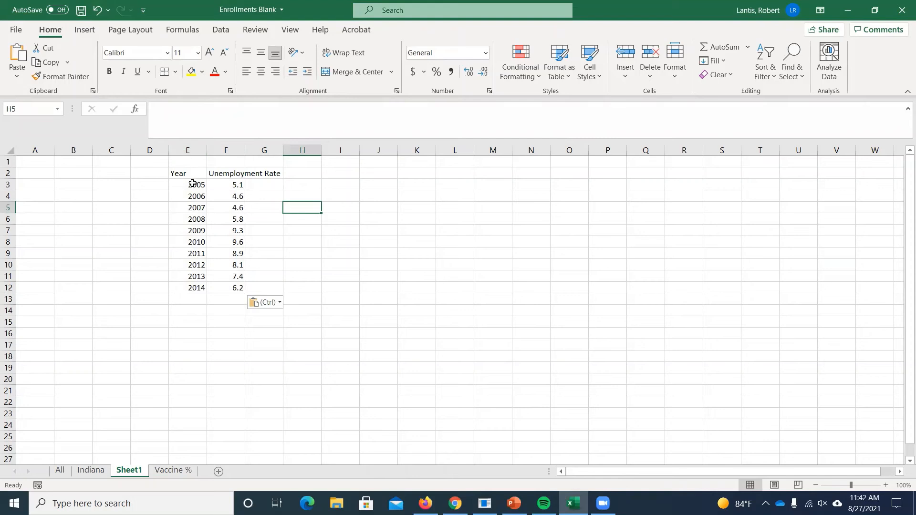
# - Insert a 2-D line chart of the years and unemployment rates in E3:F12, and delete the chart
pyautogui.moveTo(192, 184); pyautogui.dragTo(232, 284)
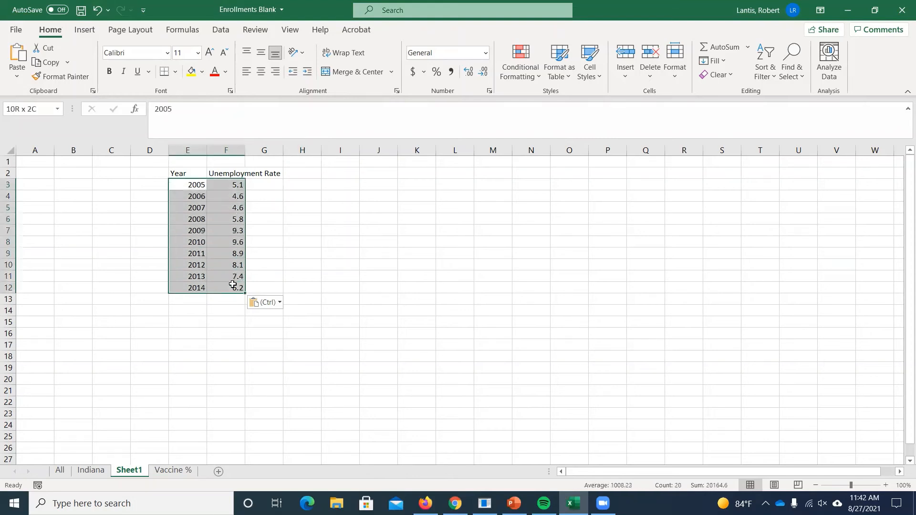
pyautogui.click(85, 29)
pyautogui.click(426, 60)
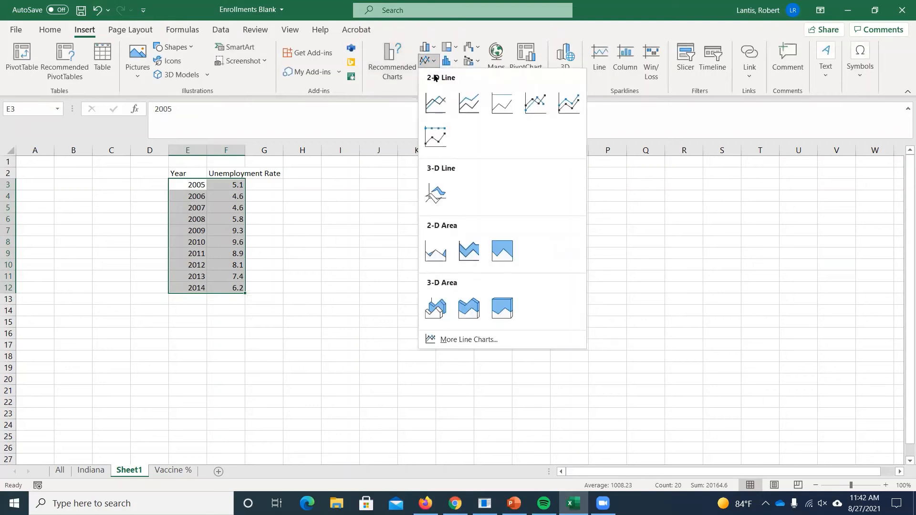
pyautogui.click(435, 103)
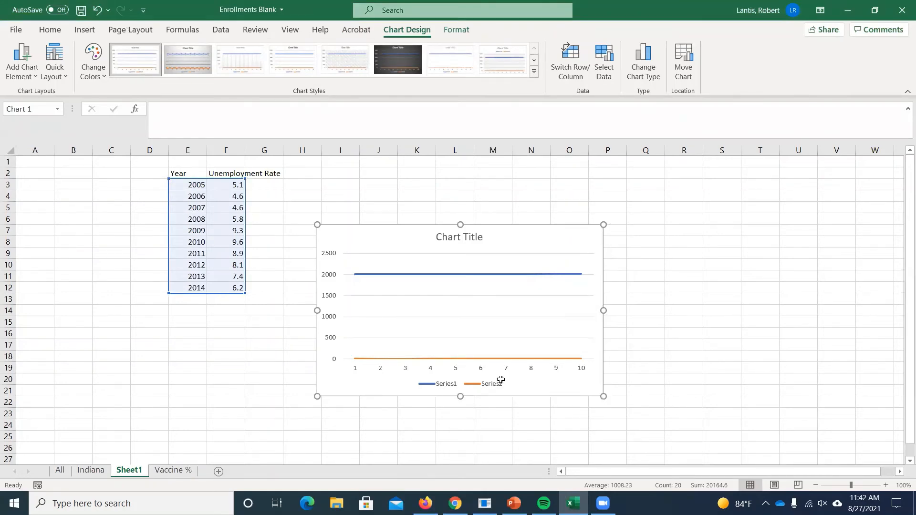
pyautogui.press('Delete')
pyautogui.click(352, 244)
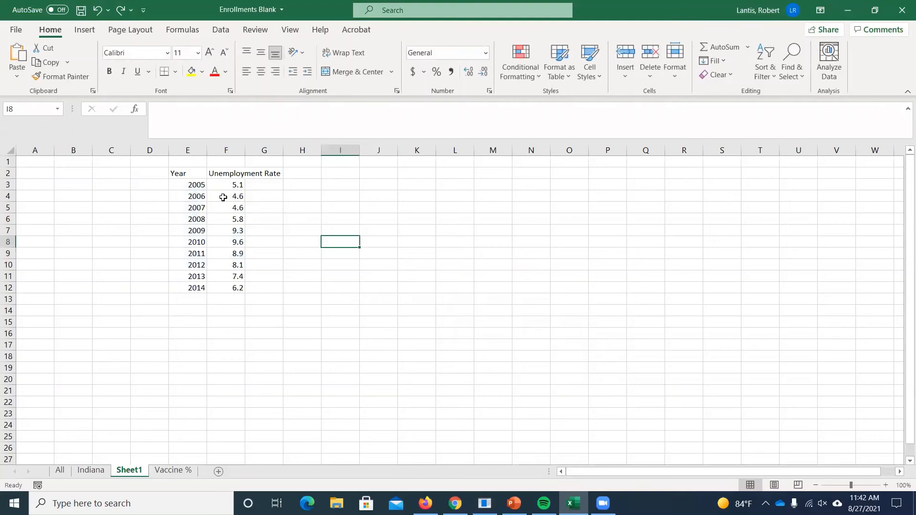
# - Insert a 2-D line chart of only the unemployment rates in F3:F12
pyautogui.moveTo(224, 185); pyautogui.dragTo(231, 288)
pyautogui.click(84, 30)
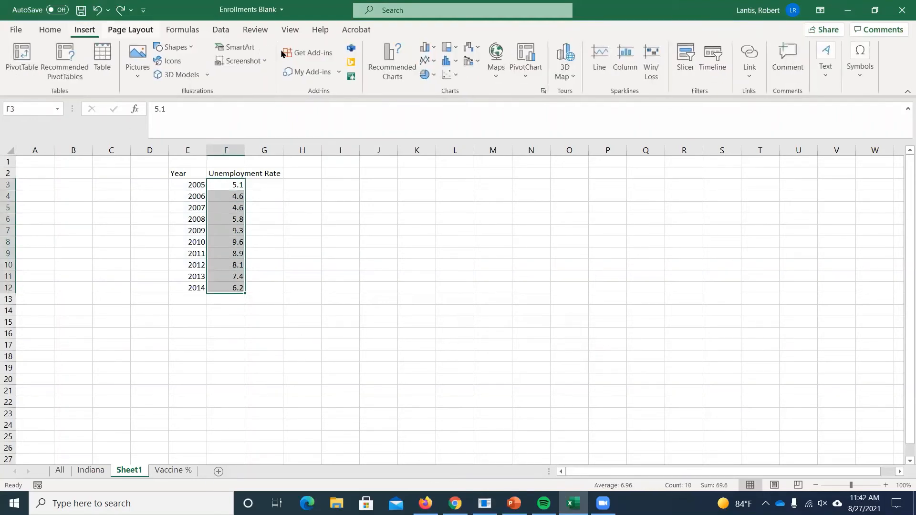
pyautogui.click(426, 60)
pyautogui.click(435, 101)
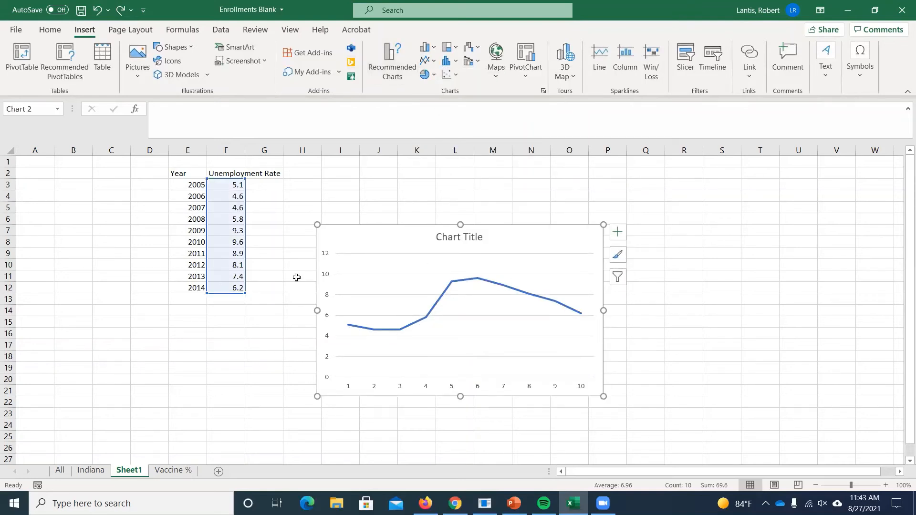
# - Set the line chart's horizontal axis labels to the years in E3:E12
pyautogui.click(402, 390)
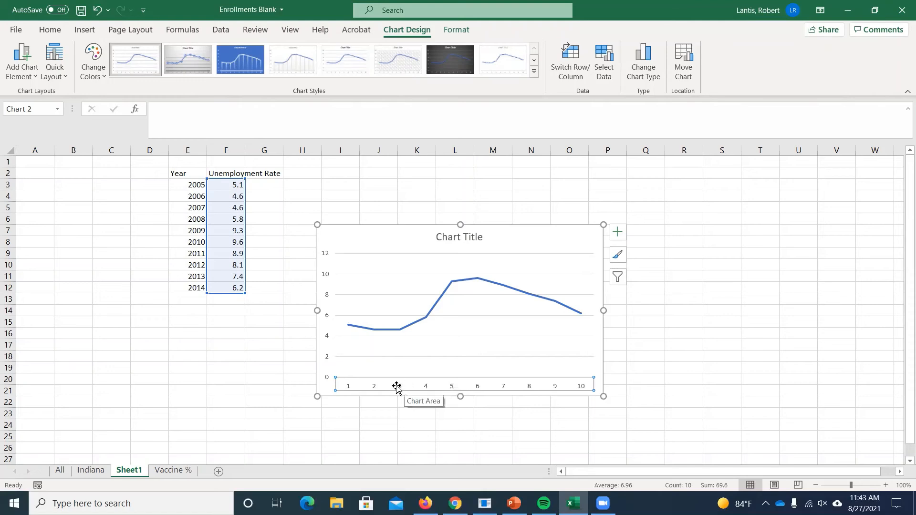
pyautogui.rightClick(405, 386)
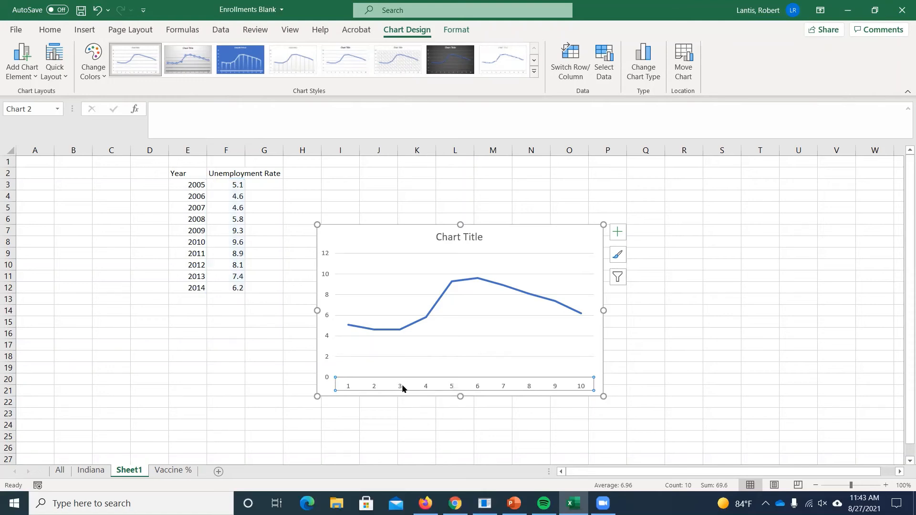
pyautogui.rightClick(439, 386)
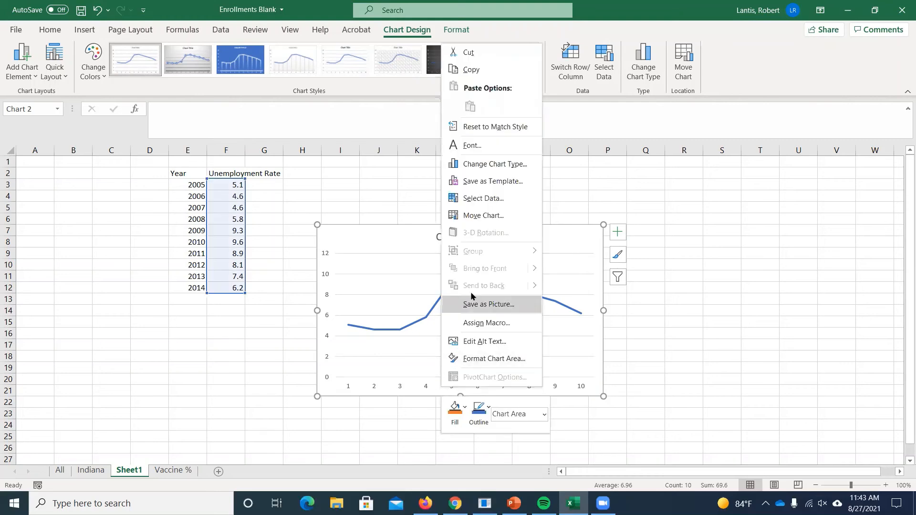
pyautogui.click(483, 199)
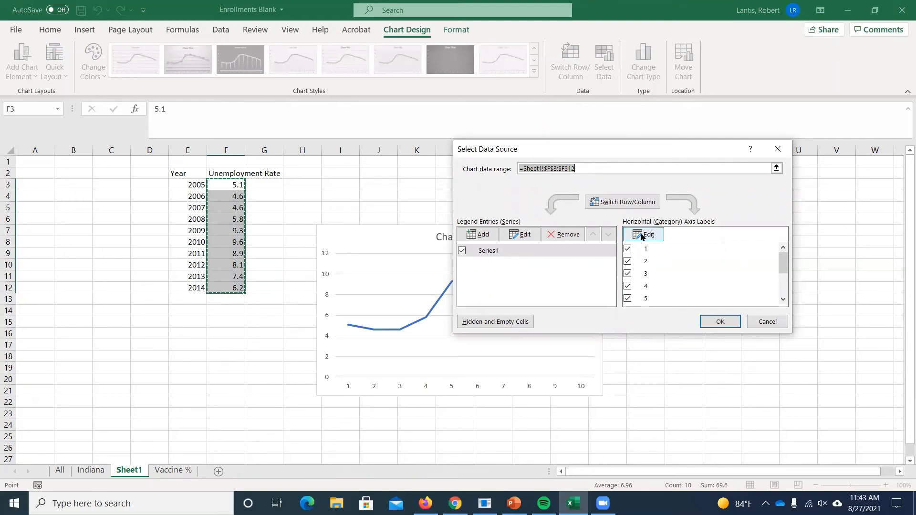
pyautogui.click(644, 234)
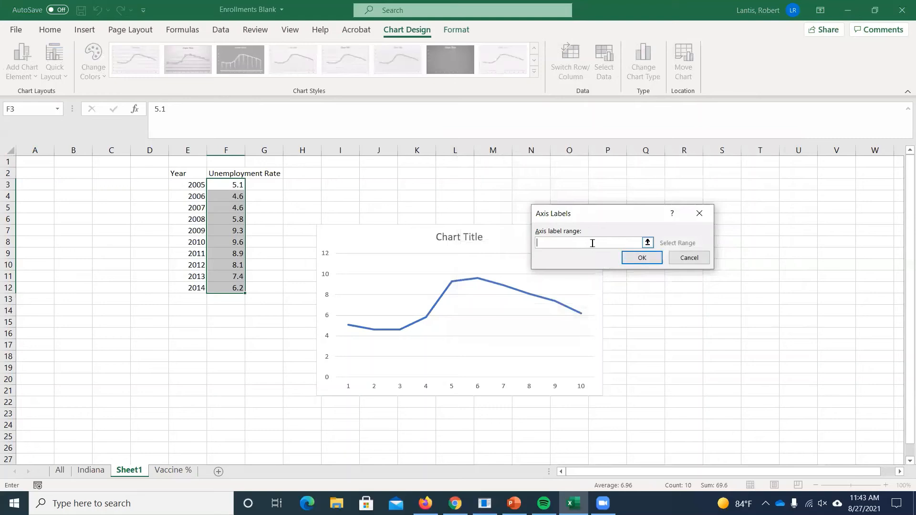
pyautogui.moveTo(190, 185); pyautogui.dragTo(195, 285)
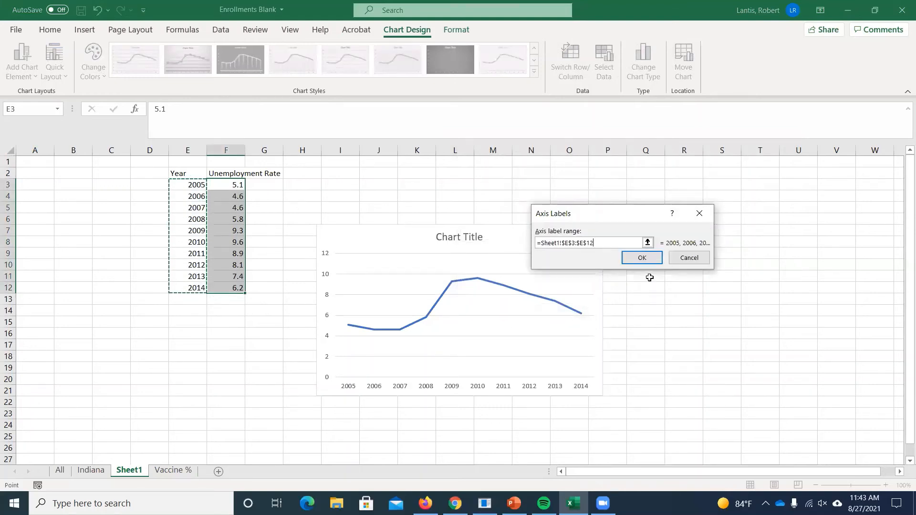
pyautogui.click(641, 258)
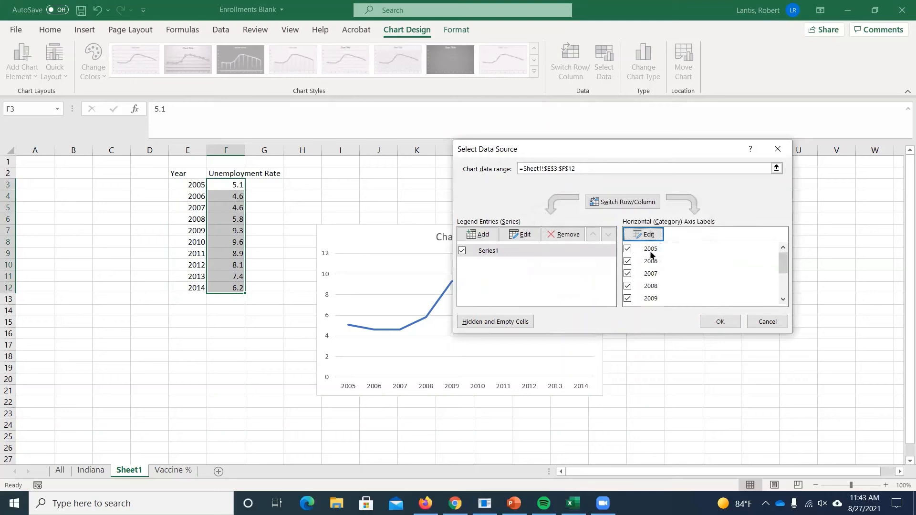
pyautogui.click(720, 322)
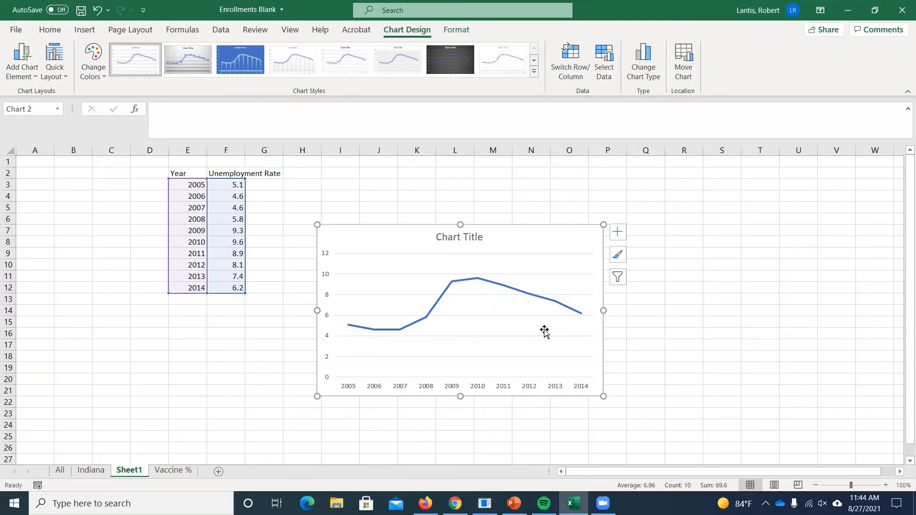
# - Enter the rates 4.3, 6.4, 3.2, 5.4, 7.6, 4.3, 2.1, 3.2, 4.3 and 5.4 in cells G3 to G12
pyautogui.click(257, 183)
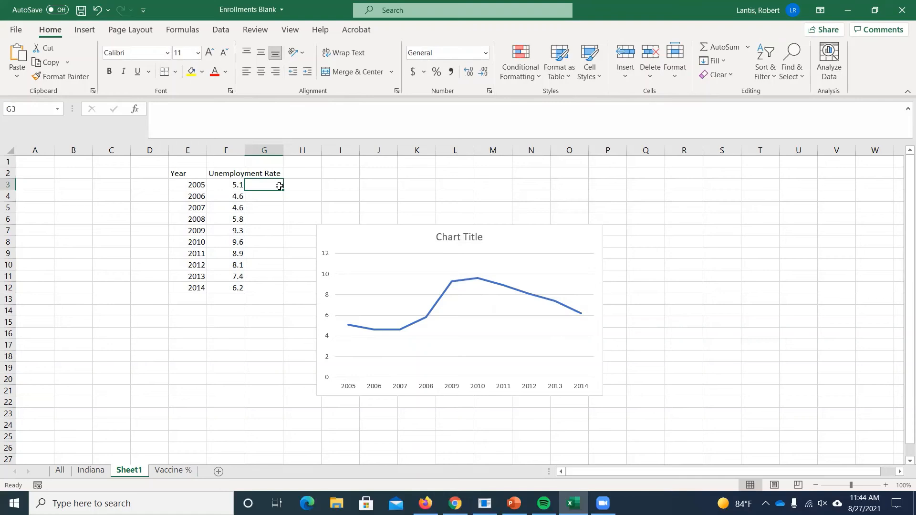
pyautogui.write('43.')
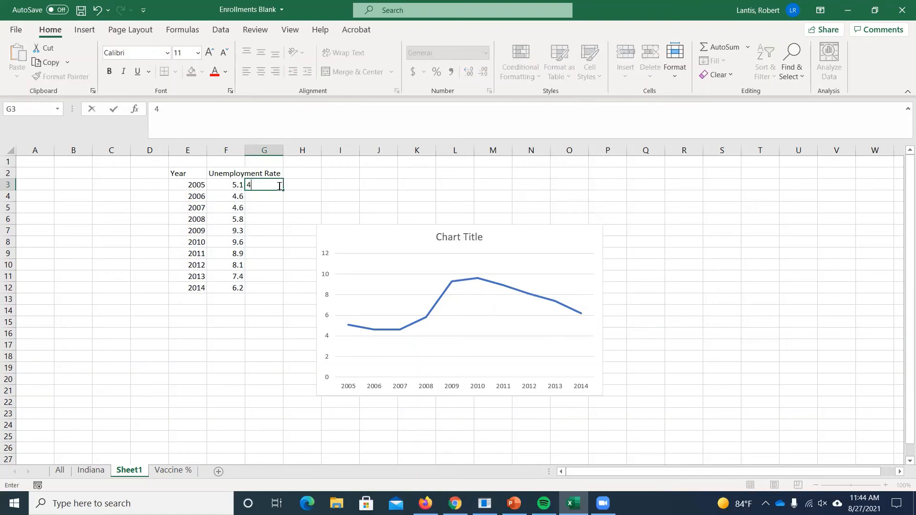
pyautogui.press('Return')
pyautogui.write('6.4')
pyautogui.press('Return')
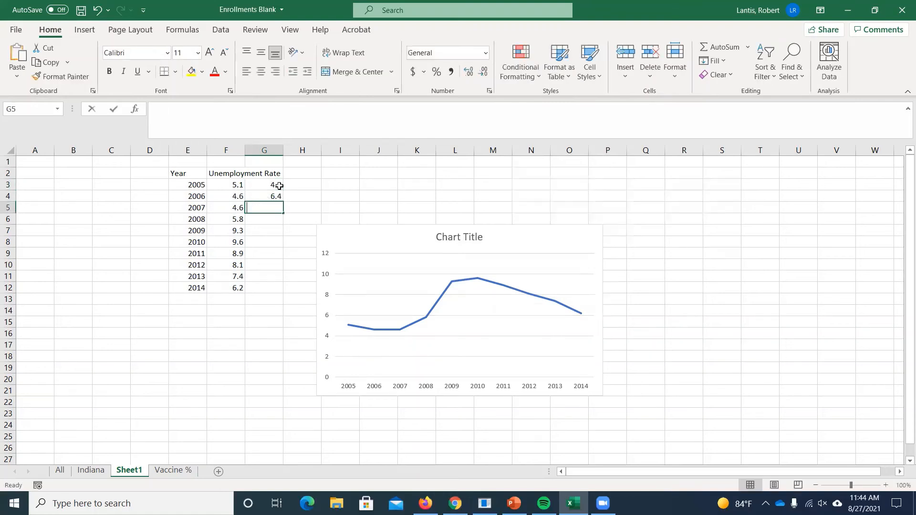
pyautogui.write('3.2')
pyautogui.press('Return')
pyautogui.write('5.4')
pyautogui.press('Return')
pyautogui.write('7.6')
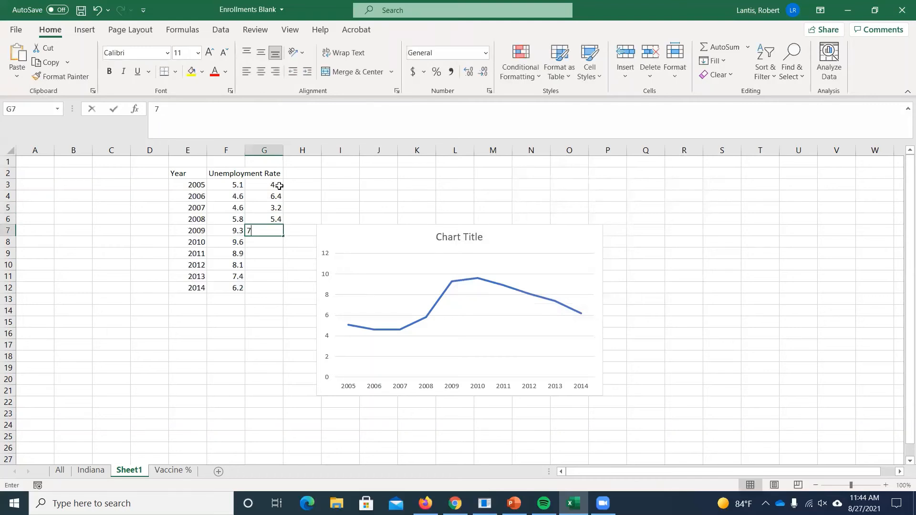
pyautogui.press('Return')
pyautogui.write('4.3')
pyautogui.press('Return')
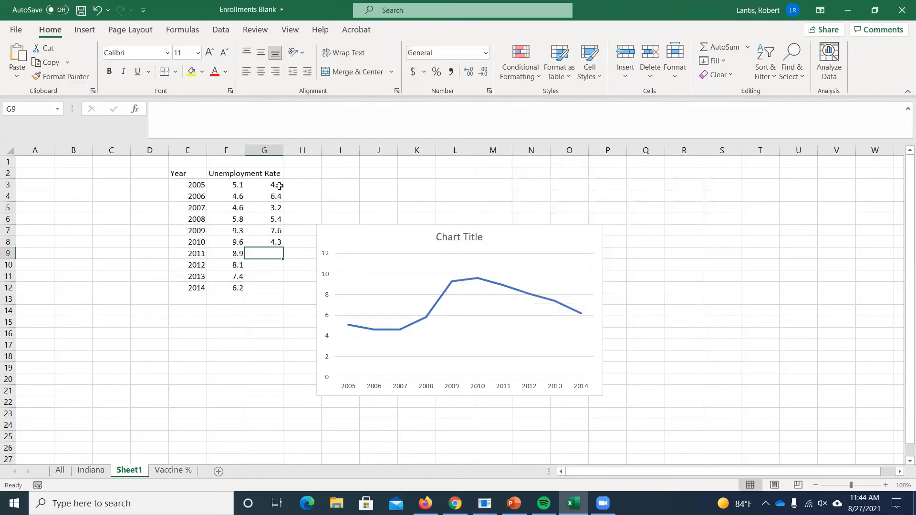
pyautogui.write('2.1')
pyautogui.press('Return')
pyautogui.write('3.2')
pyautogui.press('Return')
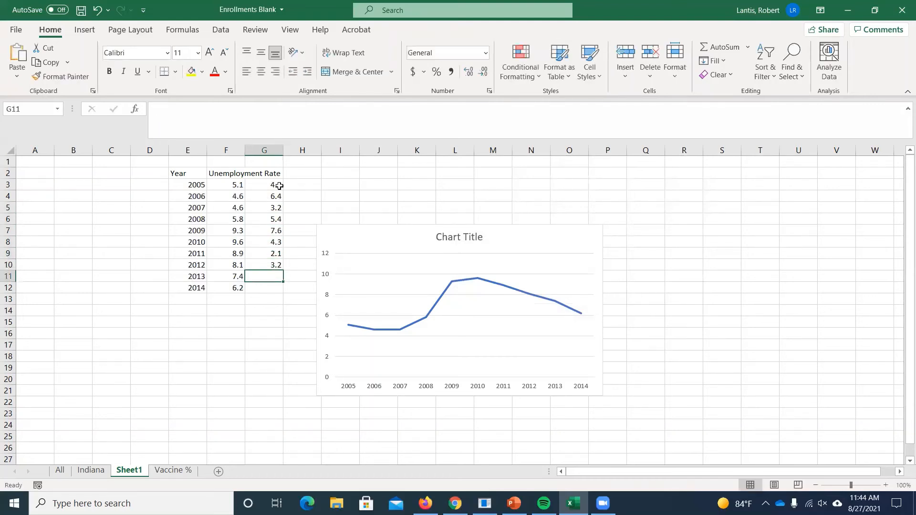
pyautogui.write('4.3')
pyautogui.press('Return')
pyautogui.write('5.4')
pyautogui.press('Return')
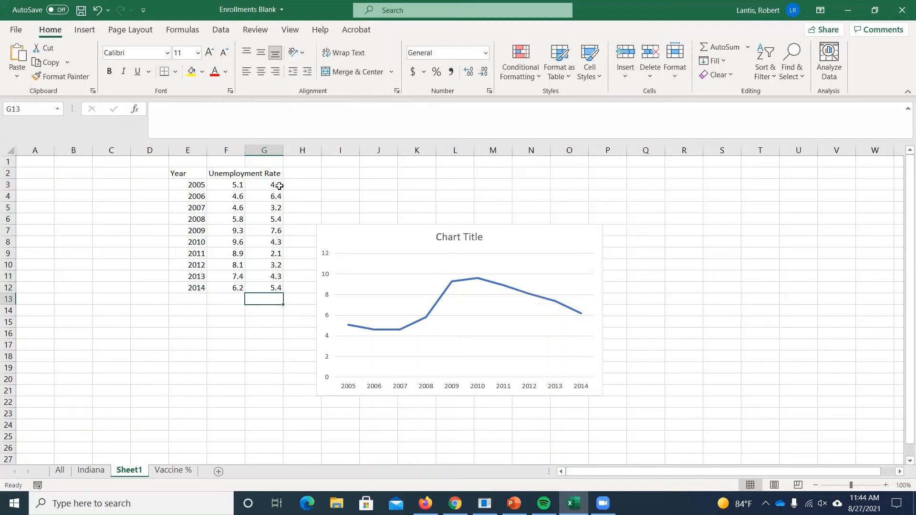
# - Delete the single-series line chart and enter the column headings United States in F2 and Canada in G2
pyautogui.click(578, 231)
pyautogui.press('Delete')
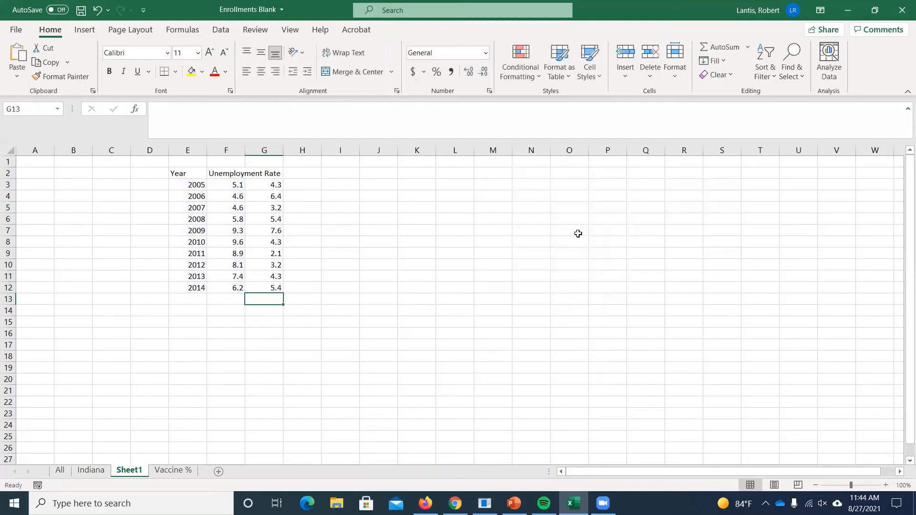
pyautogui.click(223, 171)
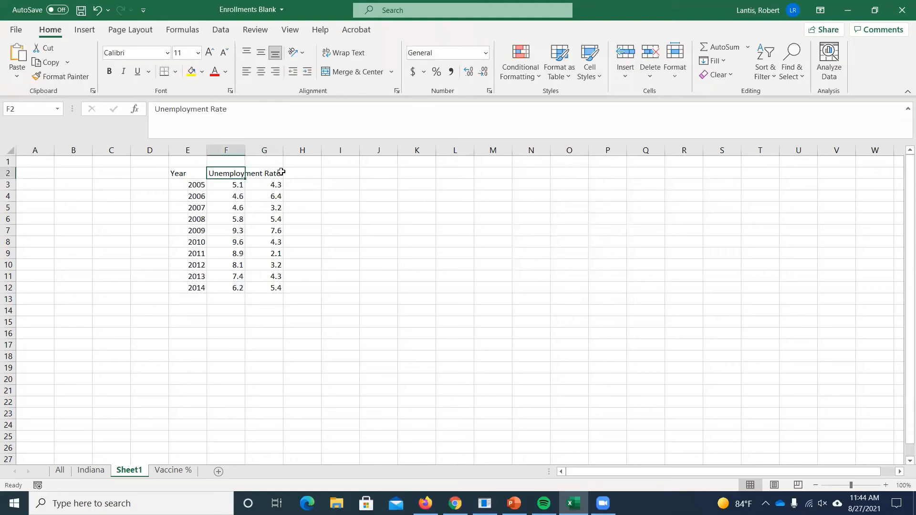
pyautogui.write('UNite')
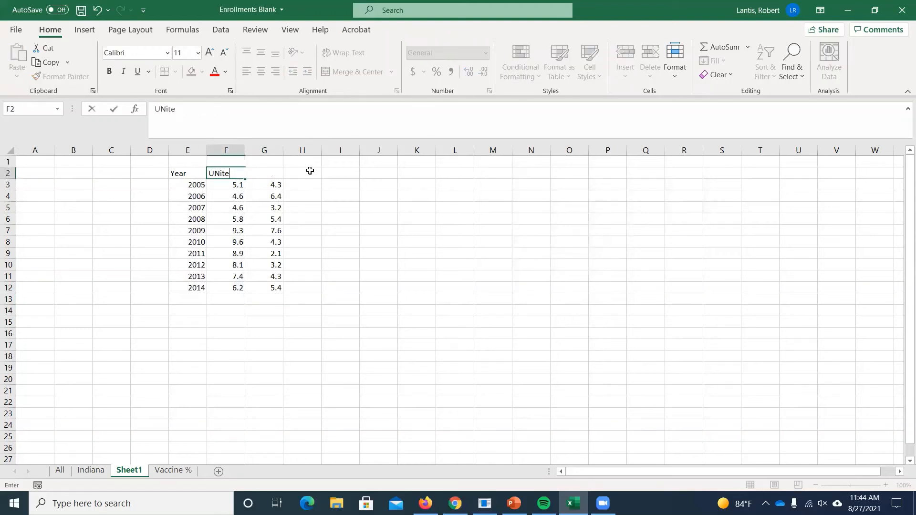
pyautogui.press('BackSpace')
pyautogui.press('BackSpace')
pyautogui.press('BackSpace')
pyautogui.press('BackSpace')
pyautogui.write('nited States')
pyautogui.press('Tab')
pyautogui.write('Canada')
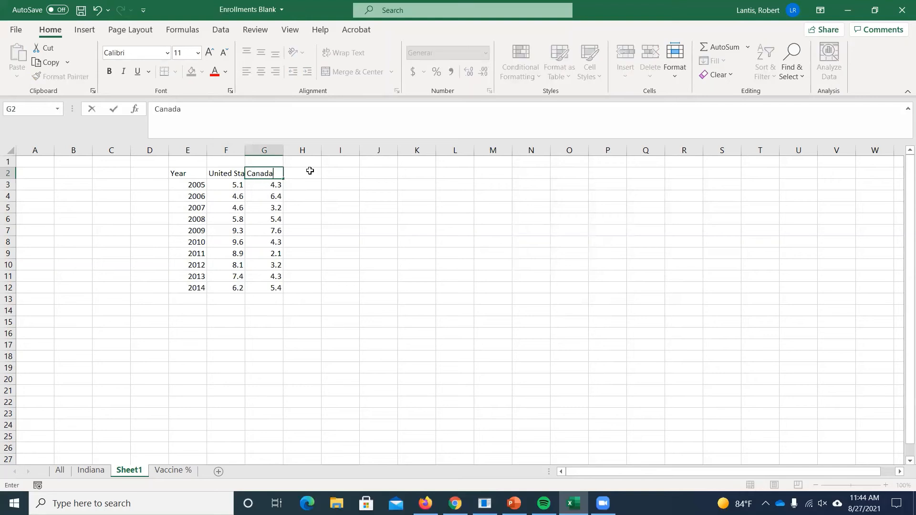
pyautogui.click(615, 217)
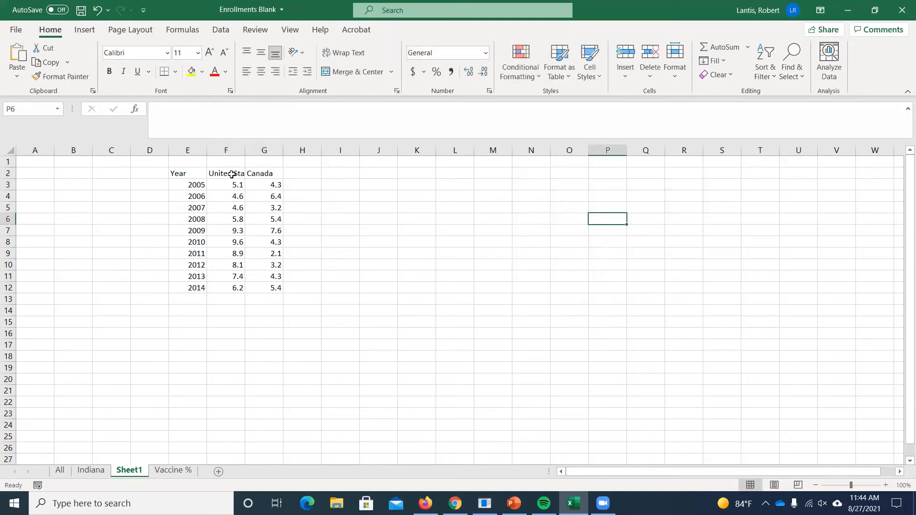
# - Insert a 2-D line chart of the United States and Canada rates in F2:G12, including the headings
pyautogui.moveTo(231, 175)
pyautogui.mouseDown()
pyautogui.moveTo(257, 173)
pyautogui.moveTo(269, 287)
pyautogui.mouseUp()
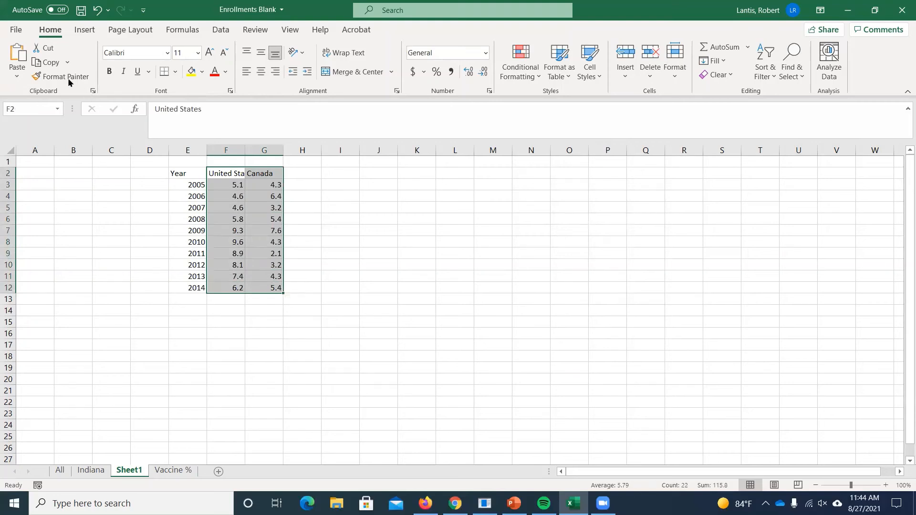
pyautogui.click(85, 30)
pyautogui.click(424, 61)
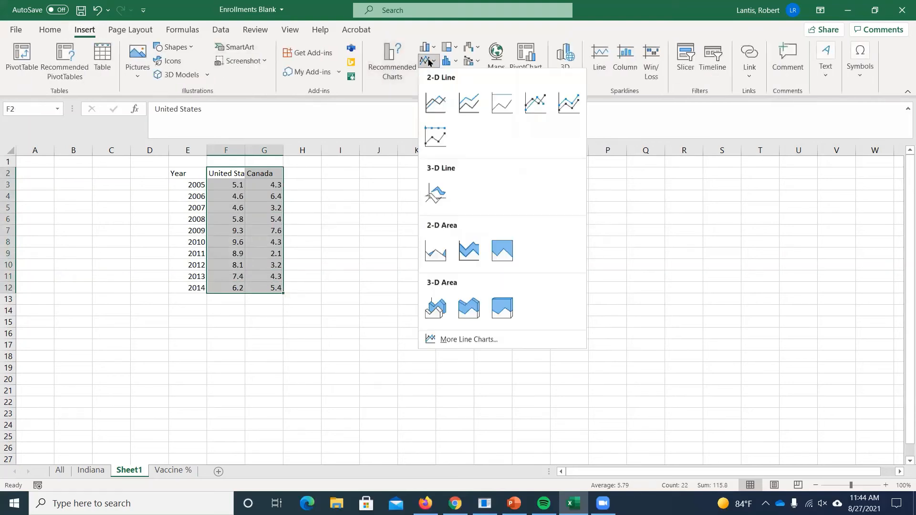
pyautogui.click(438, 103)
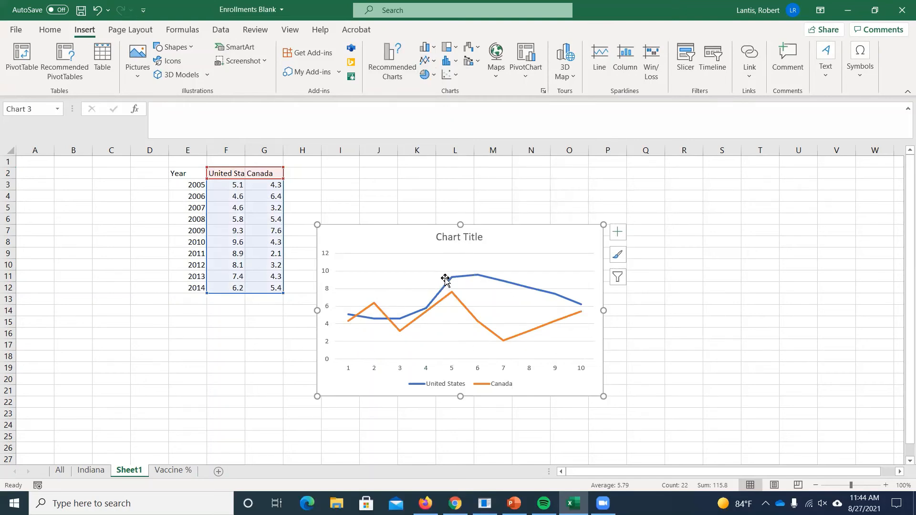
# - Set the two-country line chart's horizontal axis labels to the years in E3:E12
pyautogui.moveTo(475, 320)
pyautogui.click(400, 370)
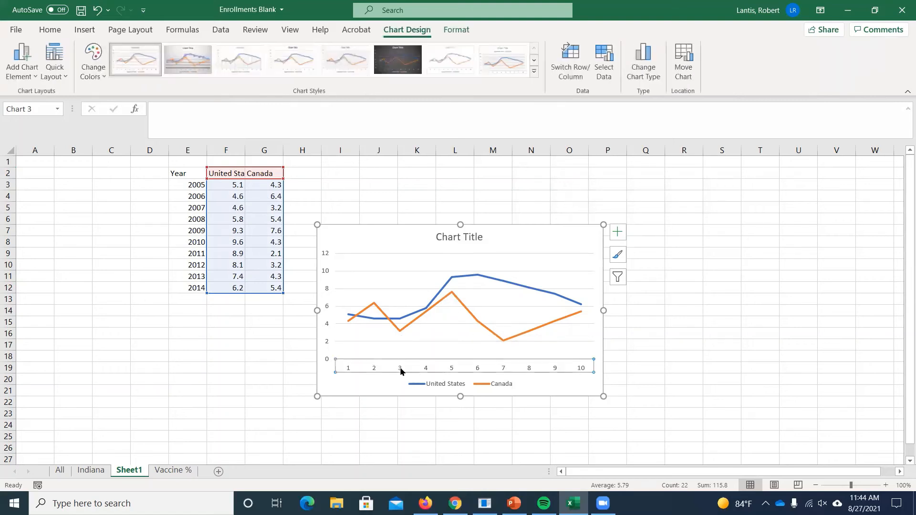
pyautogui.rightClick(401, 370)
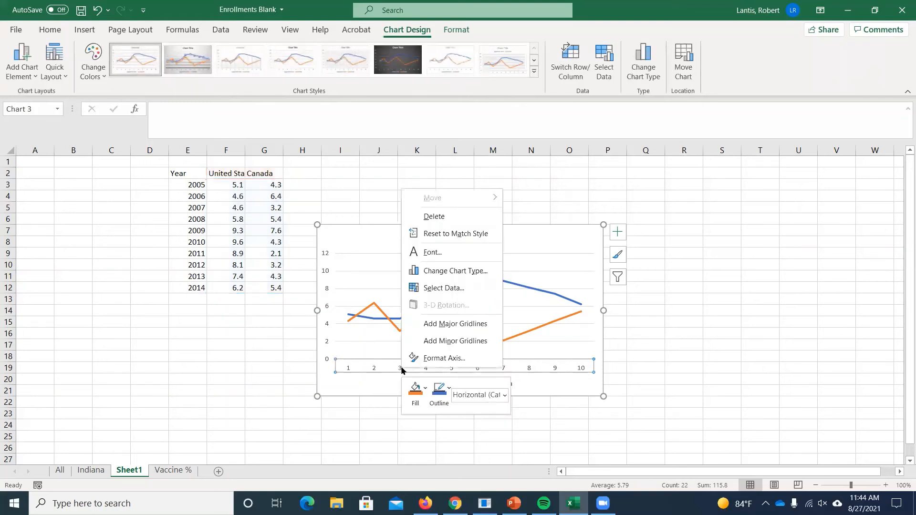
pyautogui.click(444, 289)
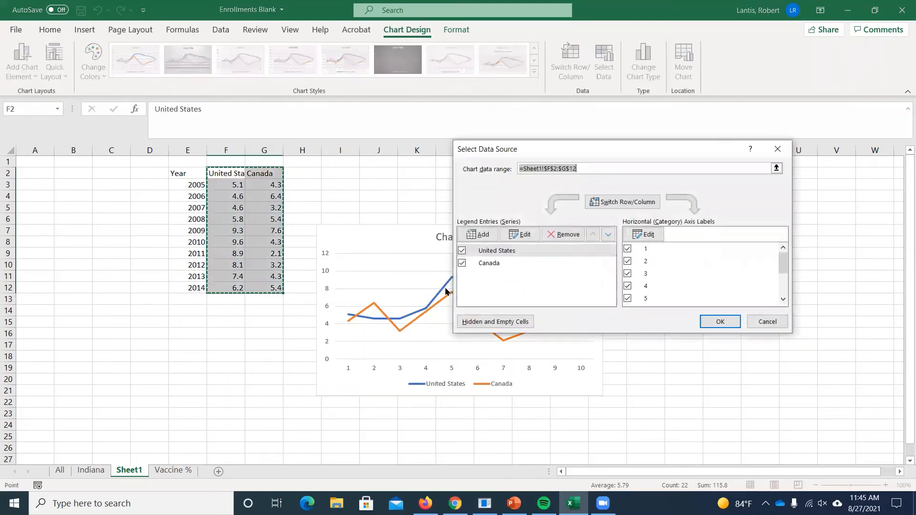
pyautogui.click(643, 234)
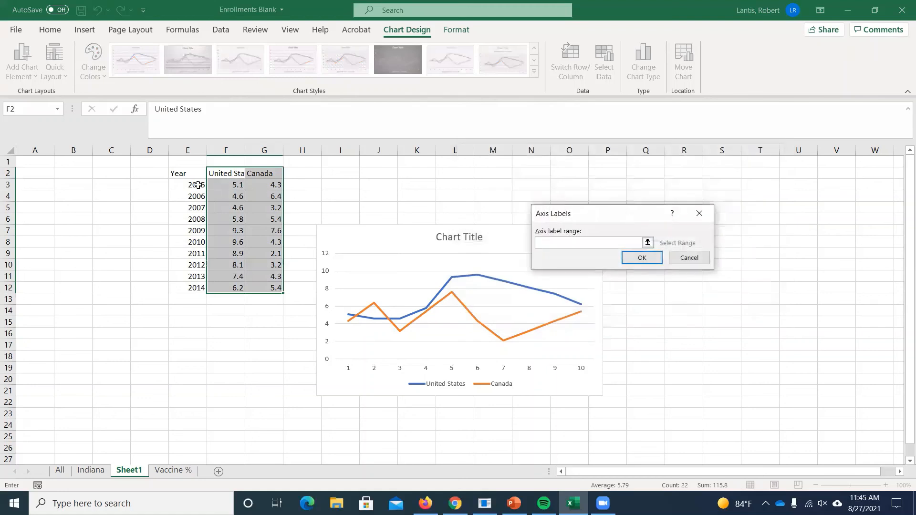
pyautogui.moveTo(198, 185); pyautogui.dragTo(188, 292)
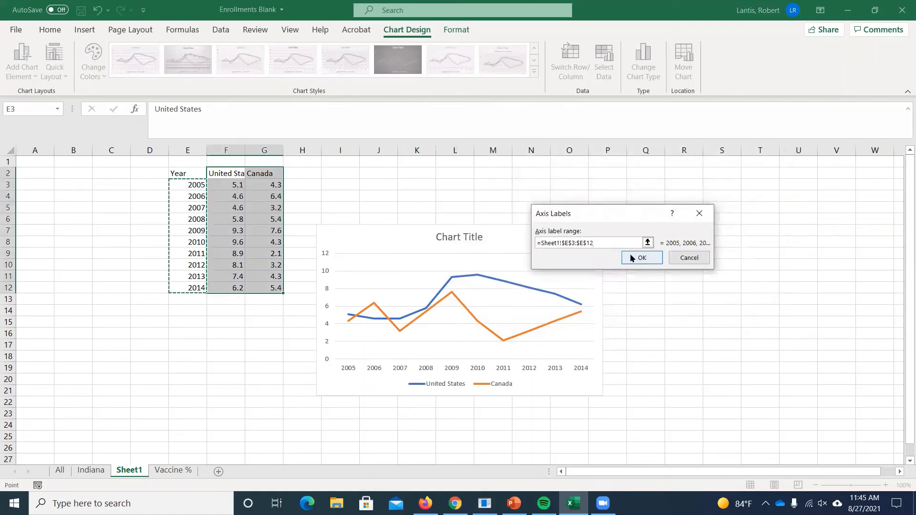
pyautogui.click(639, 258)
pyautogui.click(718, 322)
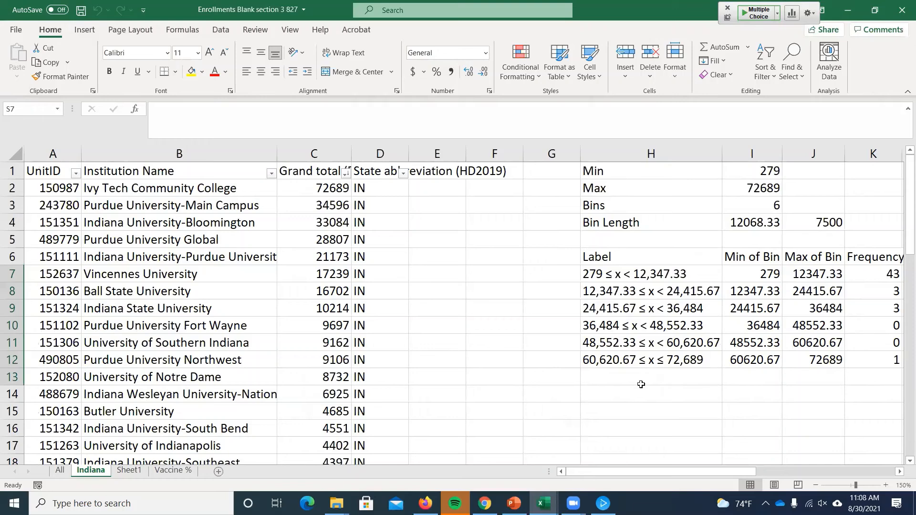
# - Change the heading in S6 of the Indiana sheet to Cumulative Rel. Frequency
pyautogui.moveTo(678, 472); pyautogui.dragTo(816, 468)
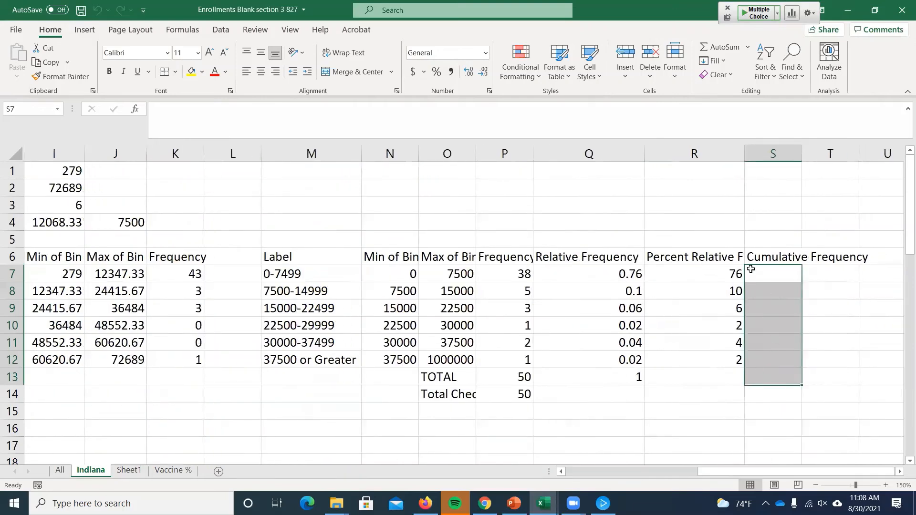
pyautogui.doubleClick(773, 253)
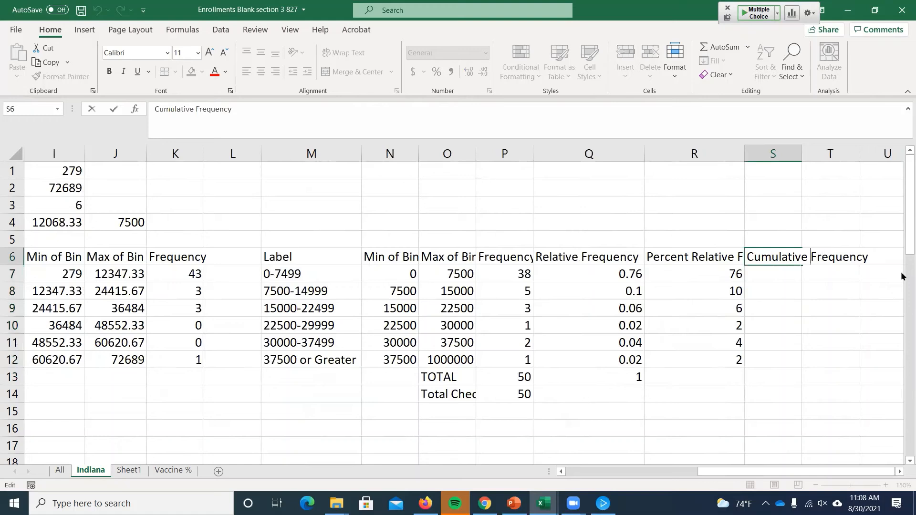
pyautogui.write('Rel')
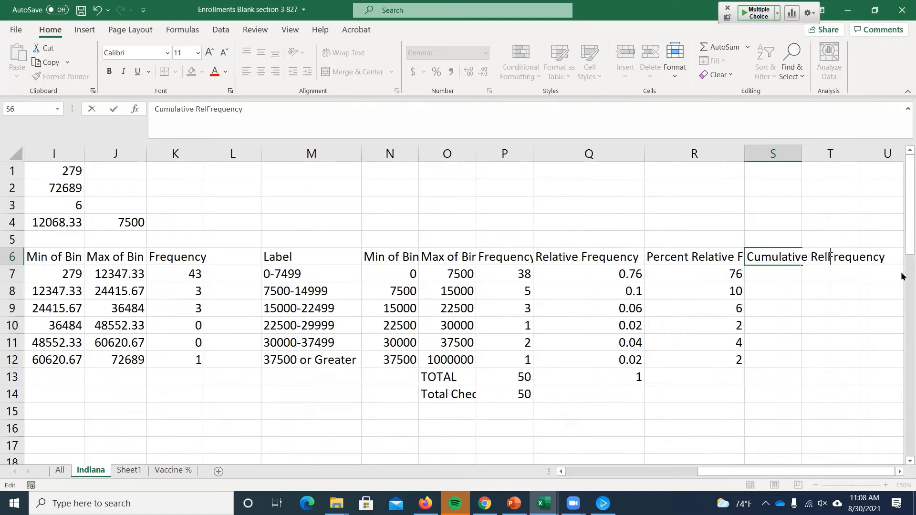
pyautogui.press('BackSpace')
pyautogui.write('.')
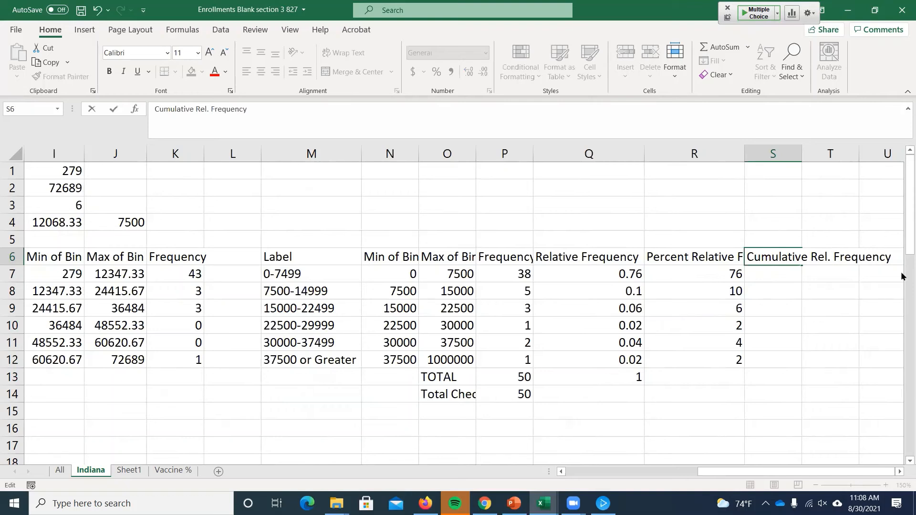
pyautogui.press('Return')
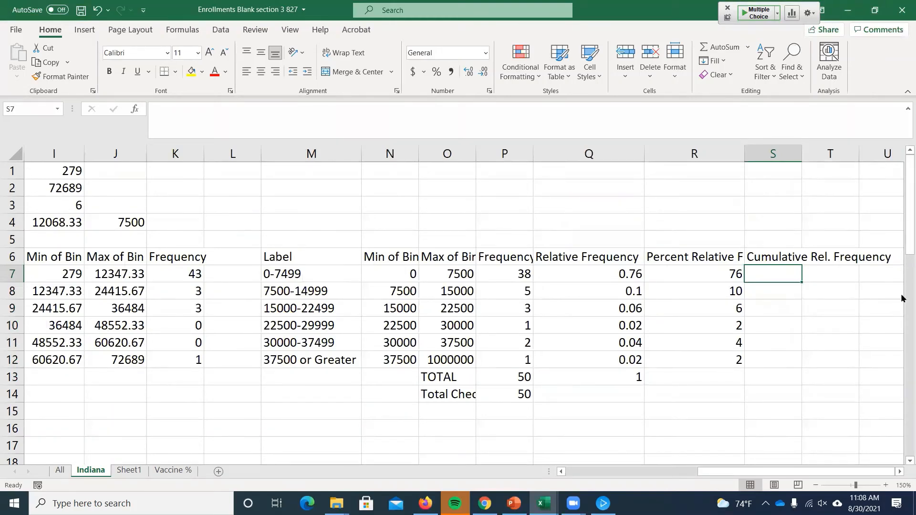
# - Start the cumulative relative frequency column by entering the formula =Q7 in S7 for the 0-7499 class
pyautogui.click(506, 272)
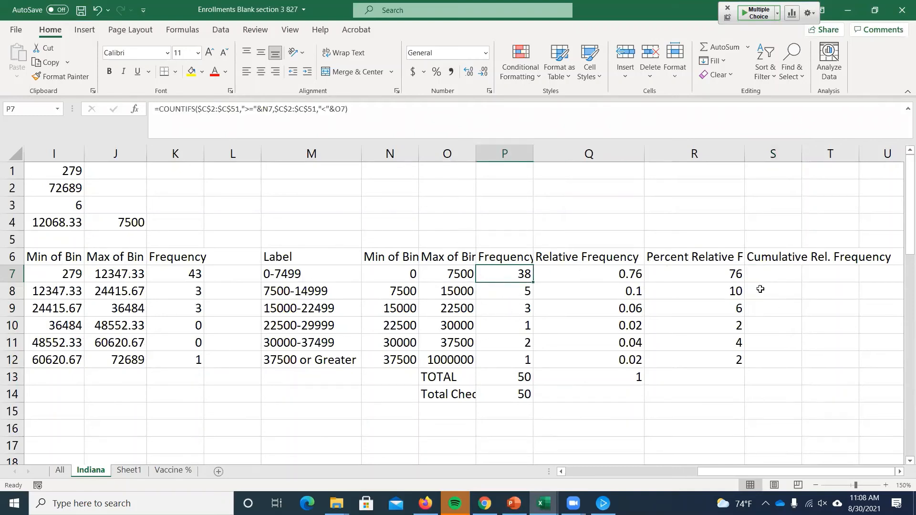
pyautogui.moveTo(635, 256); pyautogui.dragTo(622, 362)
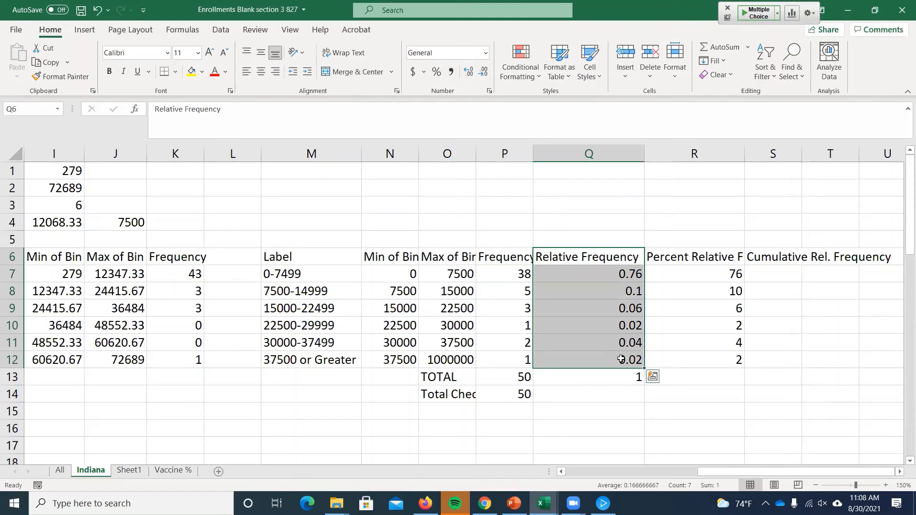
pyautogui.click(312, 279)
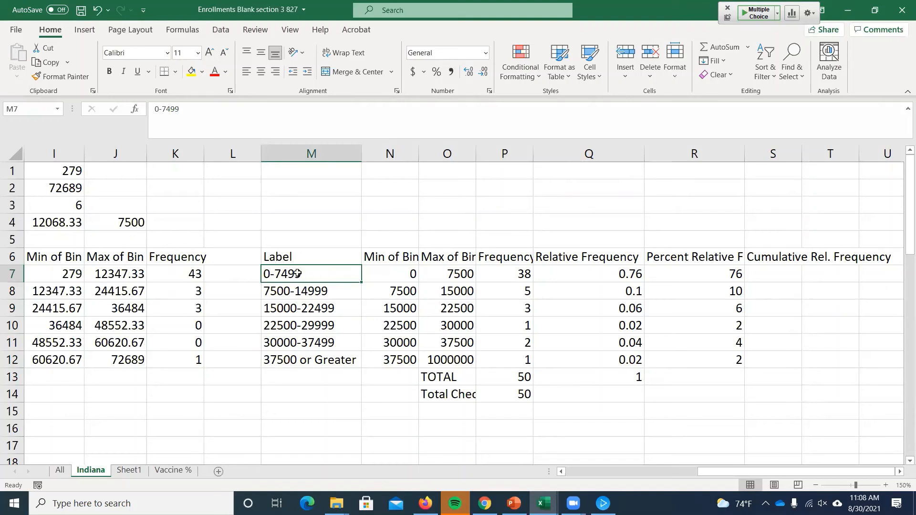
pyautogui.click(764, 280)
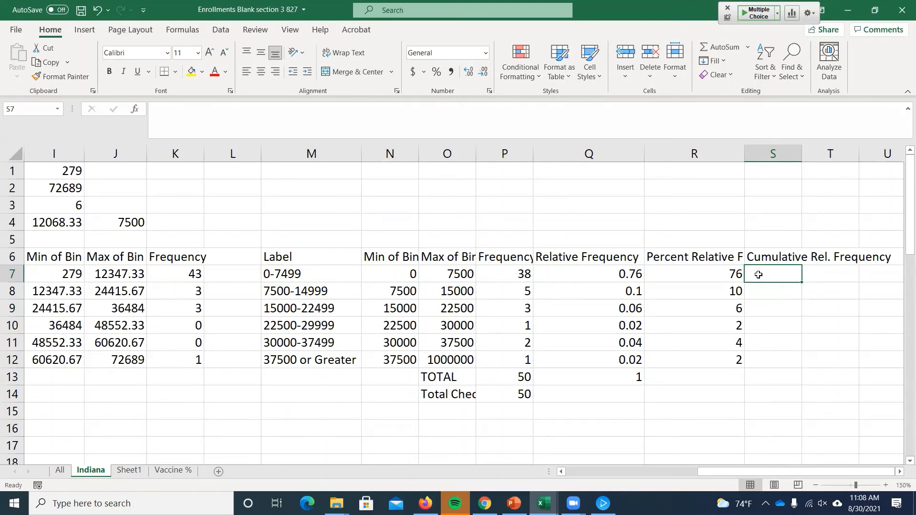
pyautogui.write('=')
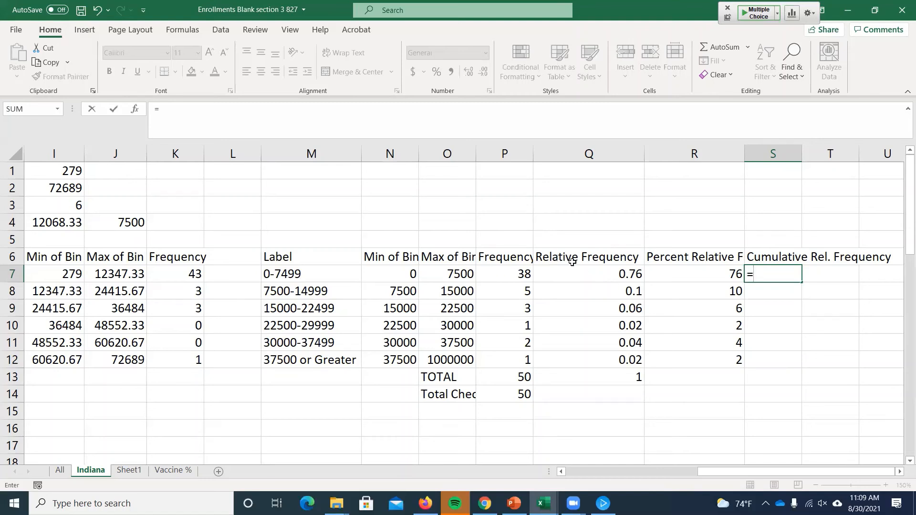
pyautogui.click(580, 271)
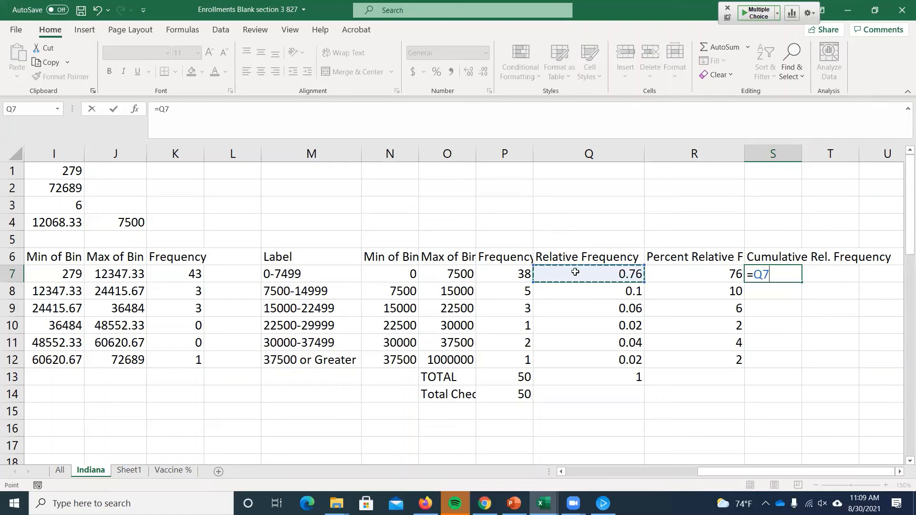
pyautogui.press('Return')
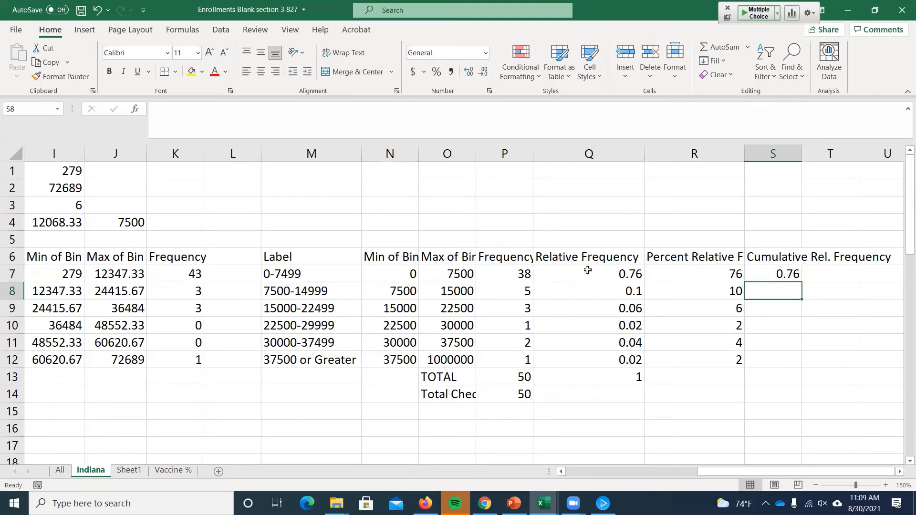
# - Try the formula =Q8+Q7 in S8 to accumulate the first two relative frequencies
pyautogui.write('=')
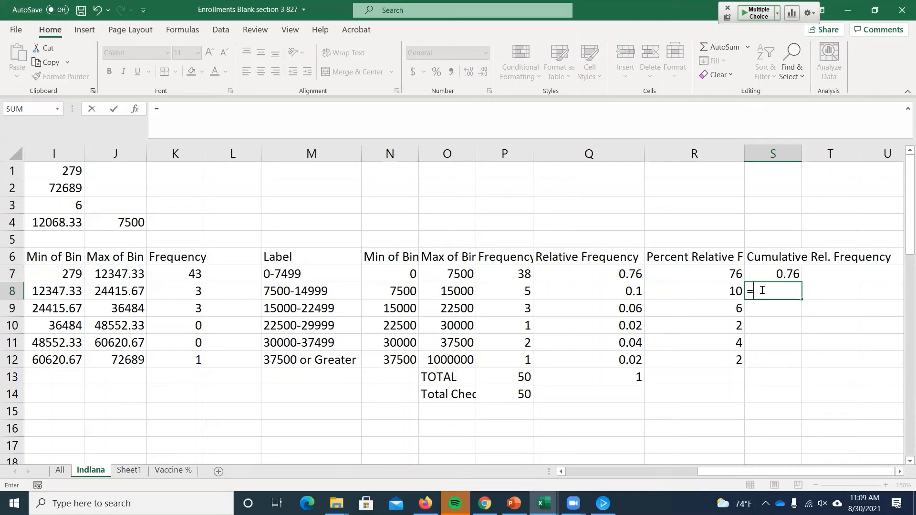
pyautogui.click(598, 291)
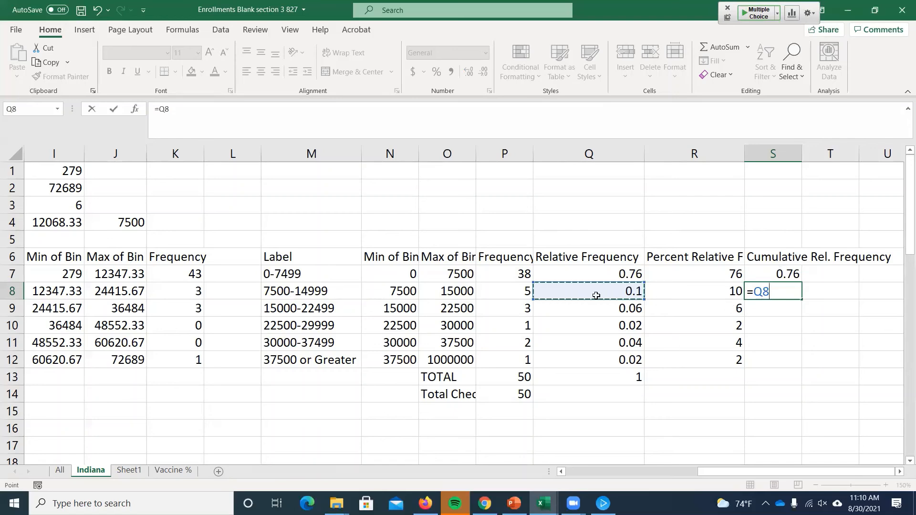
pyautogui.write('+')
pyautogui.click(593, 271)
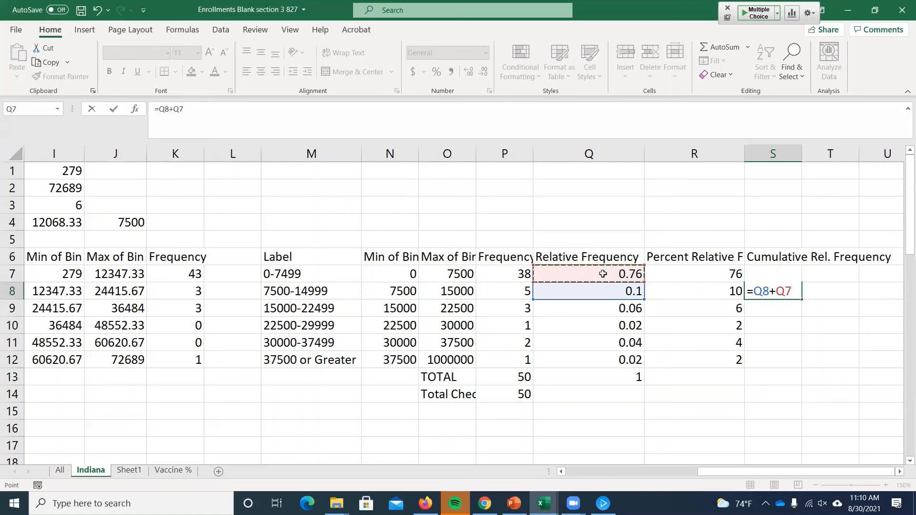
pyautogui.press('Return')
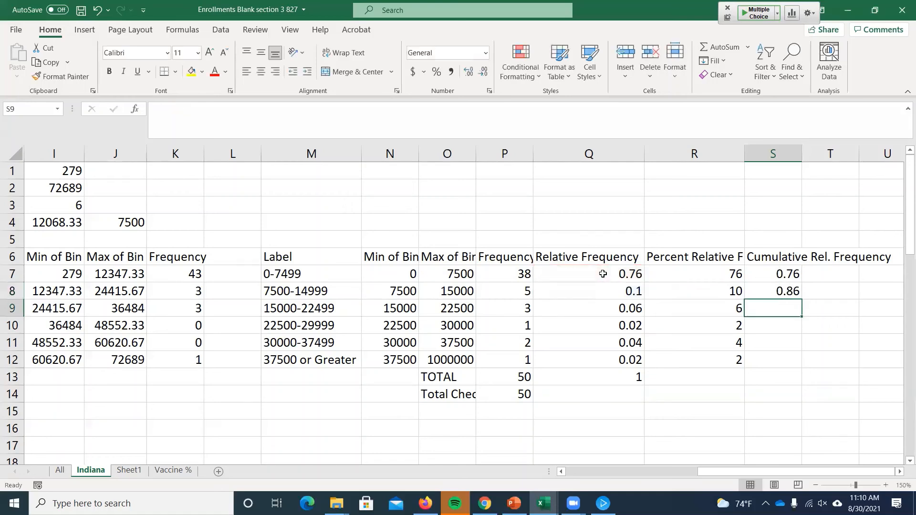
# - Try the formula =Q9+Q8+Q7 in S9 to accumulate the first three relative frequencies
pyautogui.write('=')
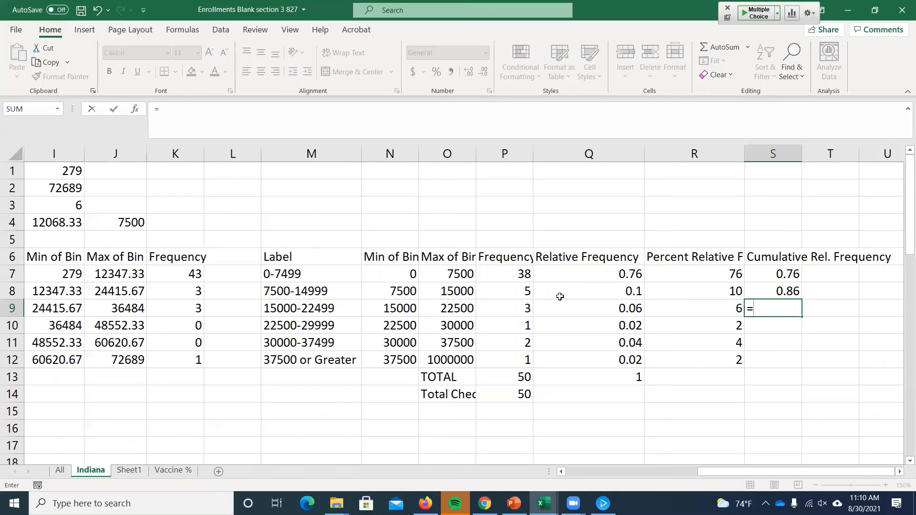
pyautogui.click(590, 308)
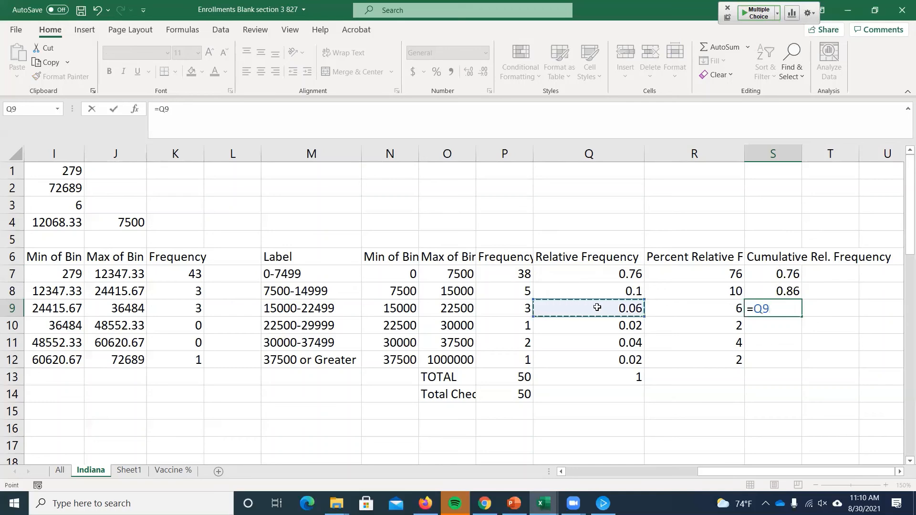
pyautogui.write('+')
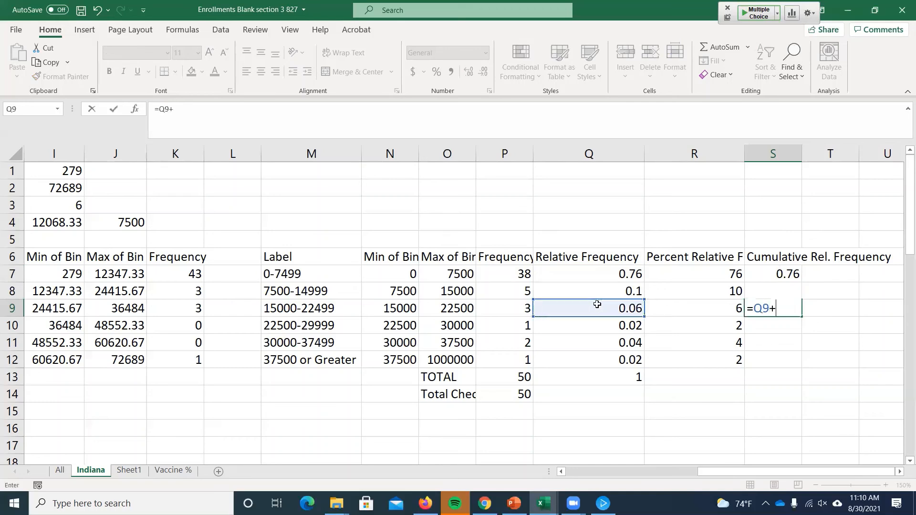
pyautogui.click(620, 289)
pyautogui.write('+')
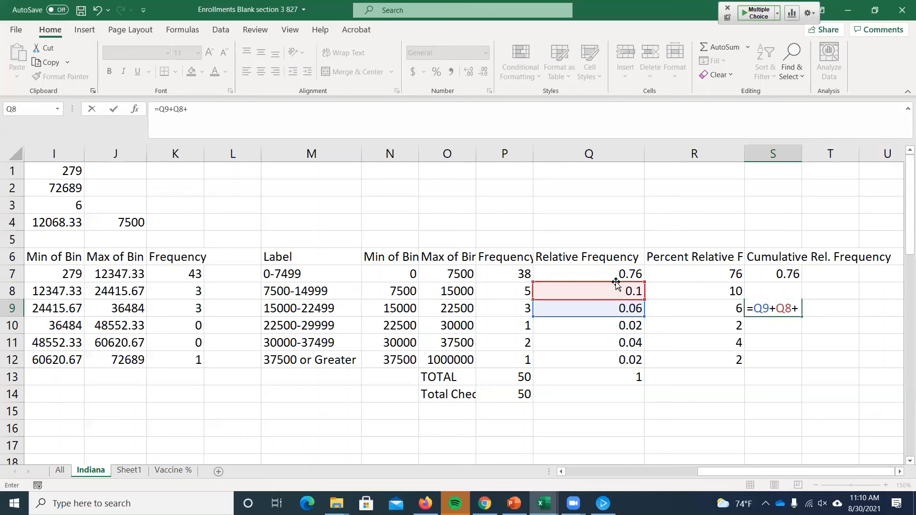
pyautogui.click(613, 275)
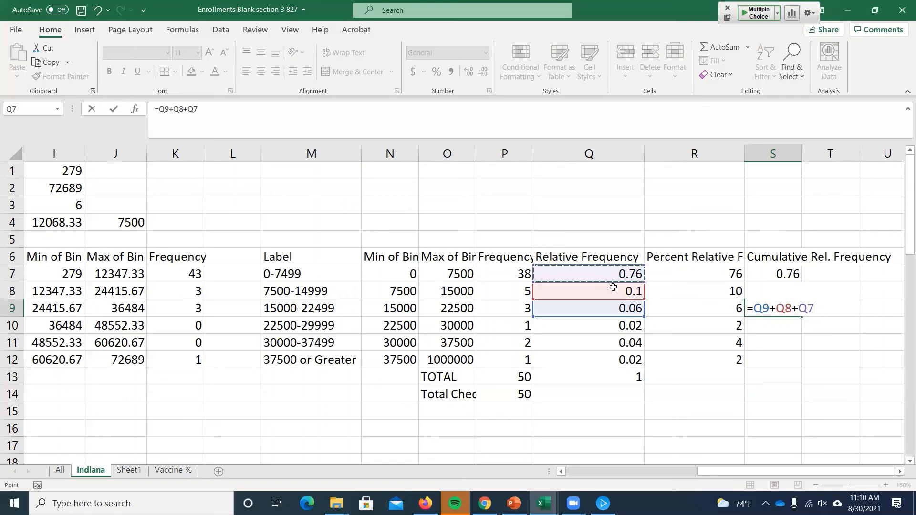
pyautogui.press('Return')
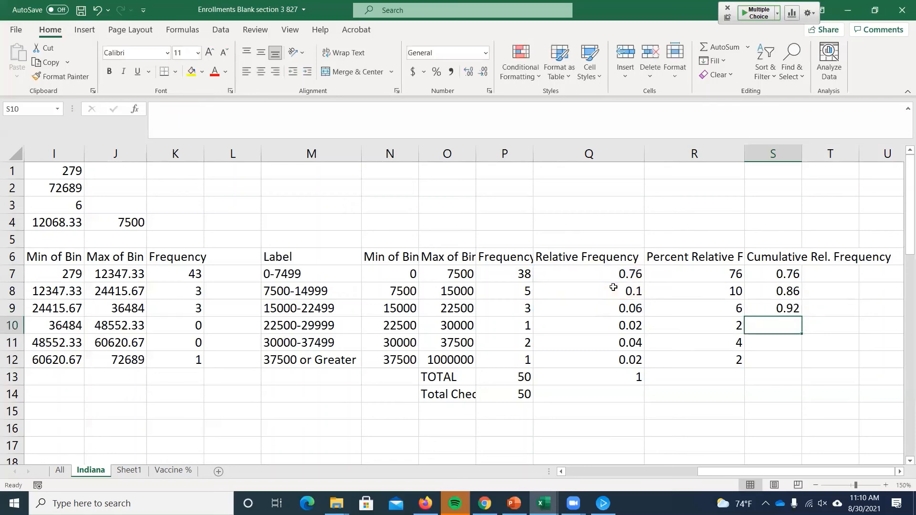
# - Clear the trial formulas from S9 and S8
pyautogui.press('Up')
pyautogui.press('Delete')
pyautogui.press('Up')
pyautogui.press('Delete')
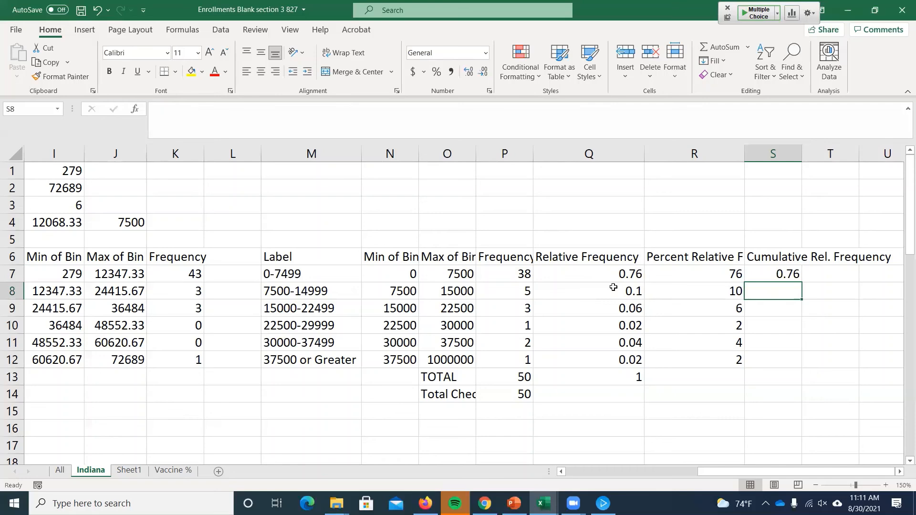
# - Enter the running-total formula =S7+Q8 in S8 and check its cell references
pyautogui.write('=')
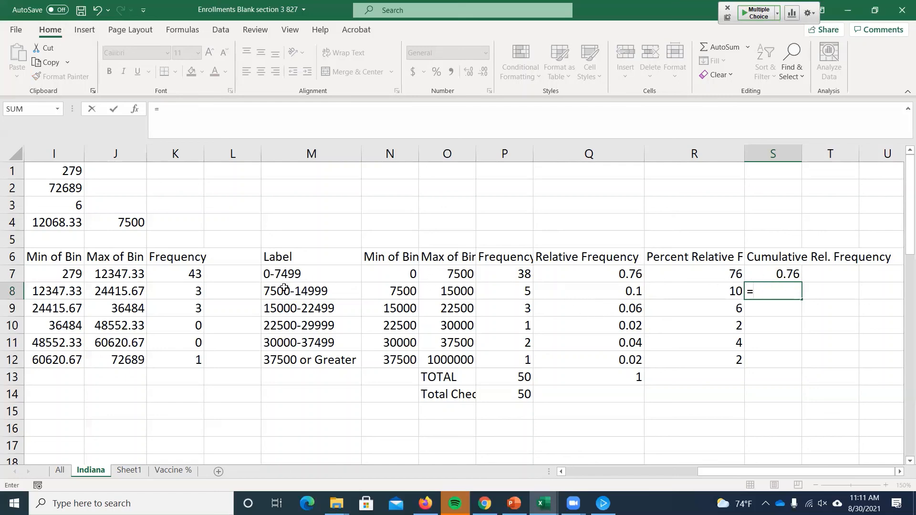
pyautogui.click(766, 270)
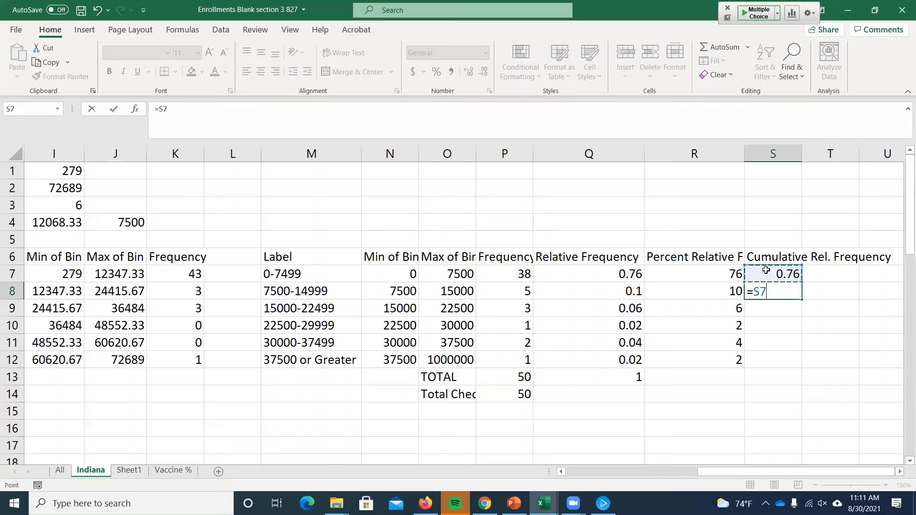
pyautogui.write('+')
pyautogui.click(604, 294)
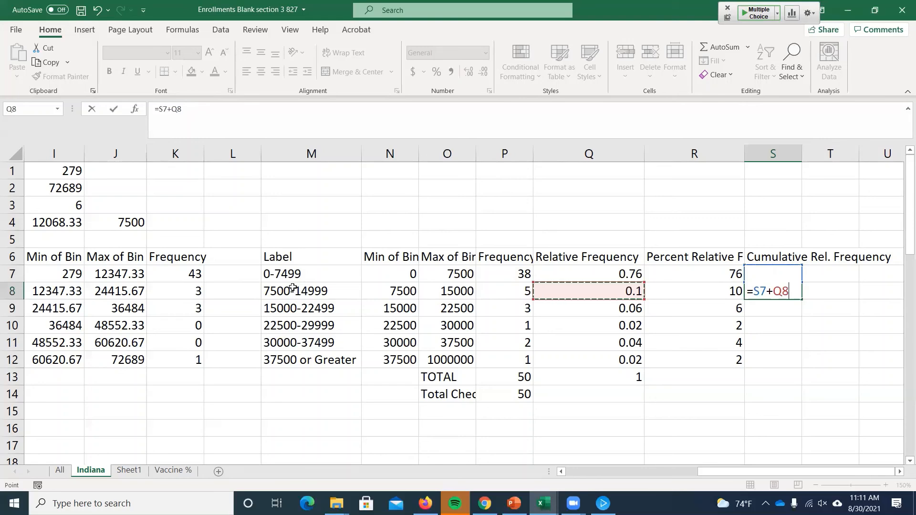
pyautogui.press('Return')
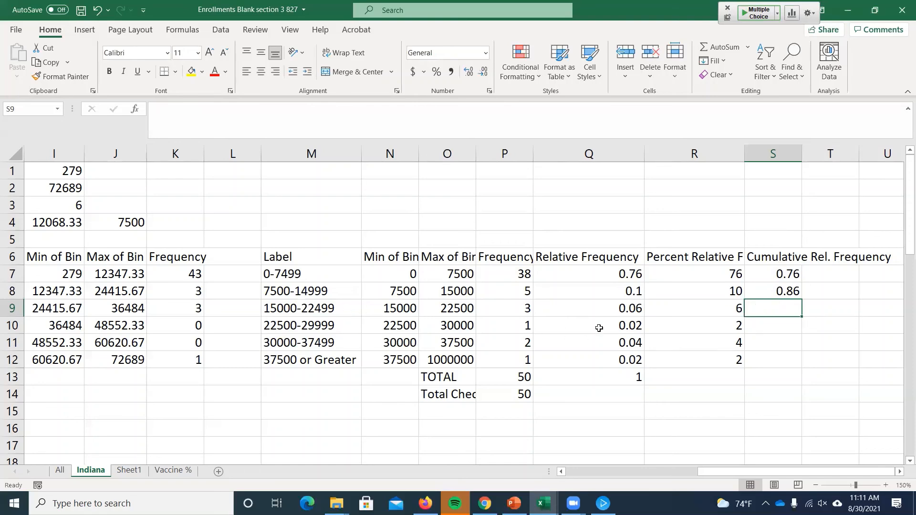
pyautogui.doubleClick(793, 290)
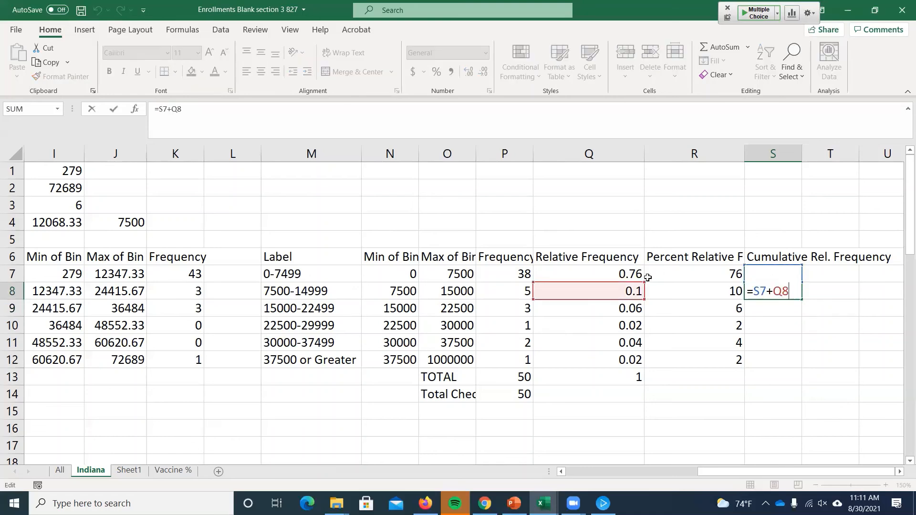
pyautogui.press('Return')
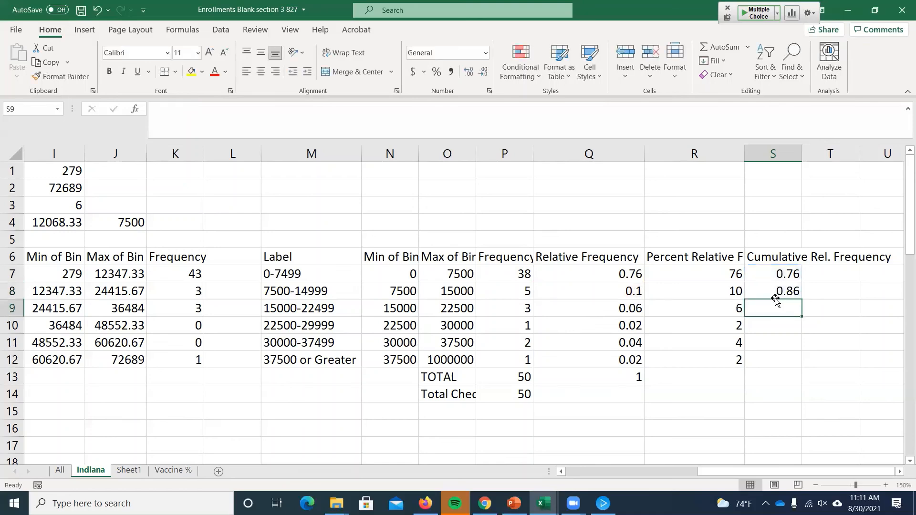
# - Fill the running-total formula from S8 down through S12
pyautogui.click(773, 290)
pyautogui.click(600, 308)
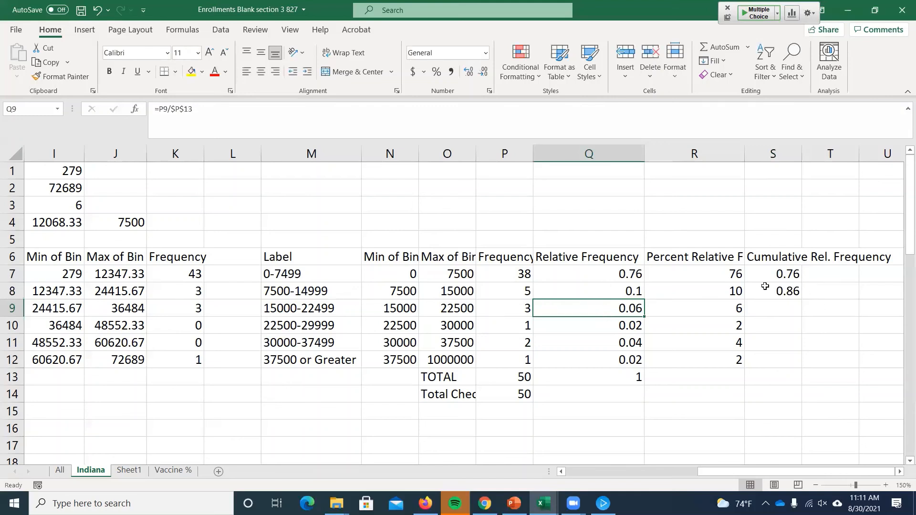
pyautogui.click(786, 291)
pyautogui.moveTo(801, 299); pyautogui.dragTo(791, 362)
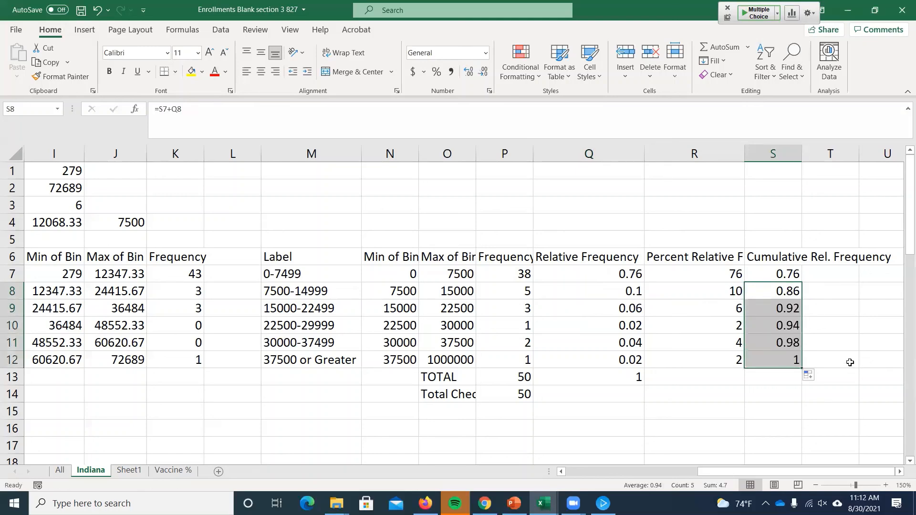
# - Inspect the cell references in the cumulative relative frequency formulas of S12 and S7
pyautogui.doubleClick(789, 361)
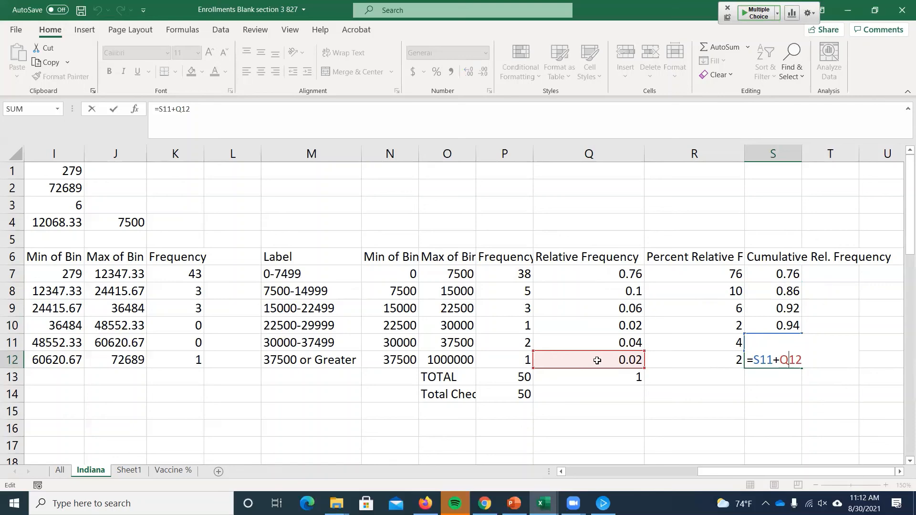
pyautogui.press('Return')
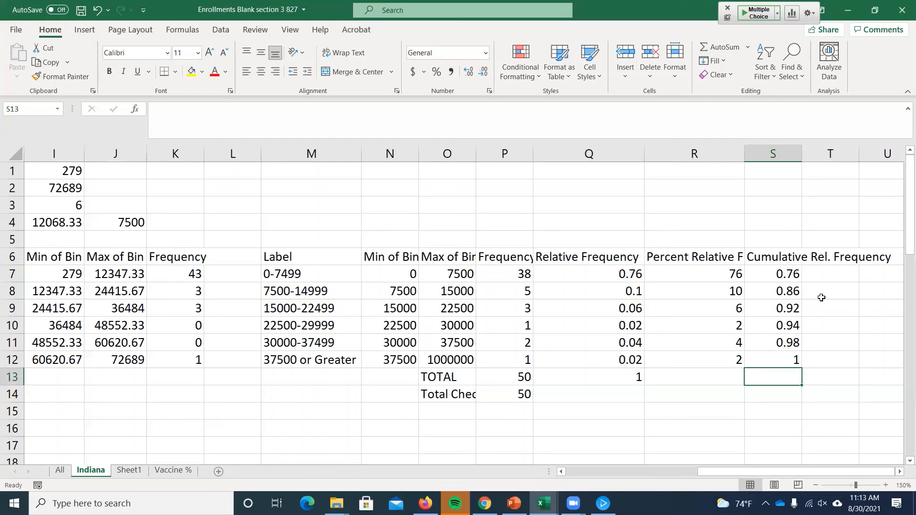
pyautogui.click(784, 272)
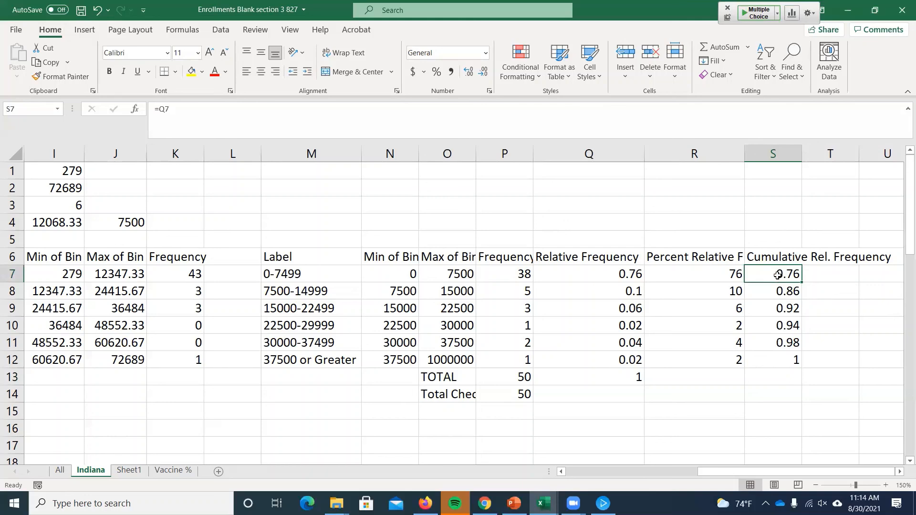
pyautogui.doubleClick(776, 275)
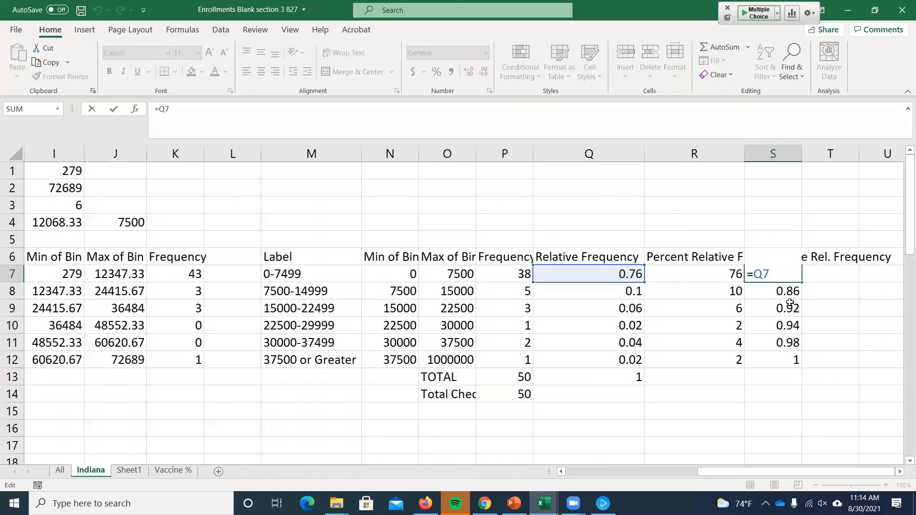
# - Add the heading "Percent Cumulative Rel. Frequency" in T6 and fill T7:T12 with column S's cumulative relative frequencies expressed as percents
pyautogui.press('Return')
pyautogui.moveTo(781, 273); pyautogui.dragTo(784, 353)
pyautogui.click(820, 259)
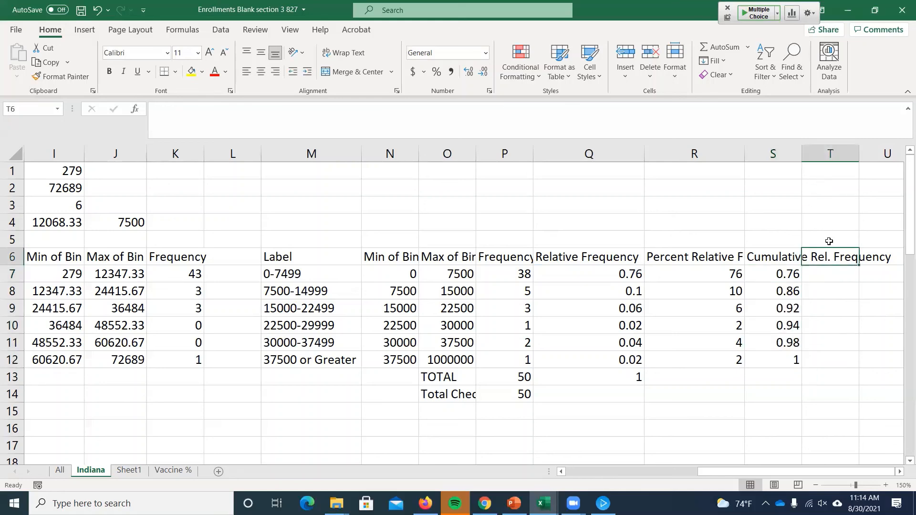
pyautogui.press('F2')
pyautogui.write('Percent Cum')
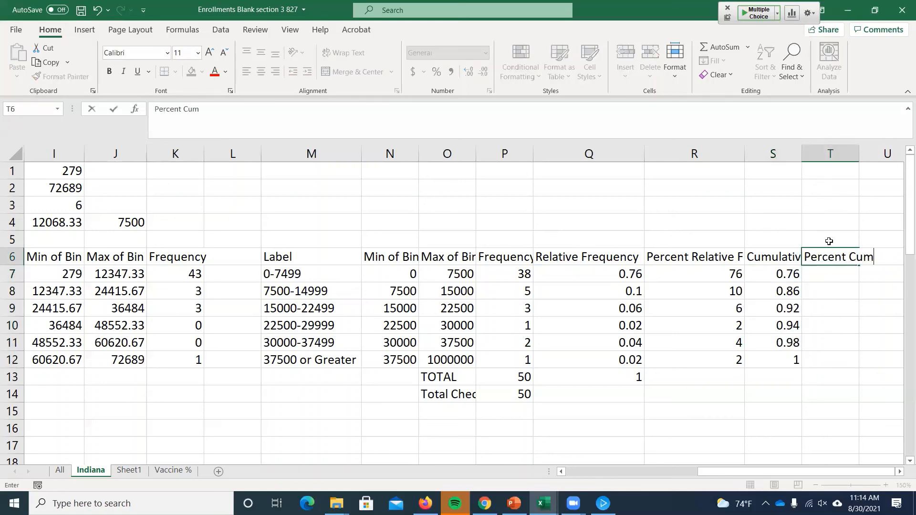
pyautogui.write('ulative Rel.')
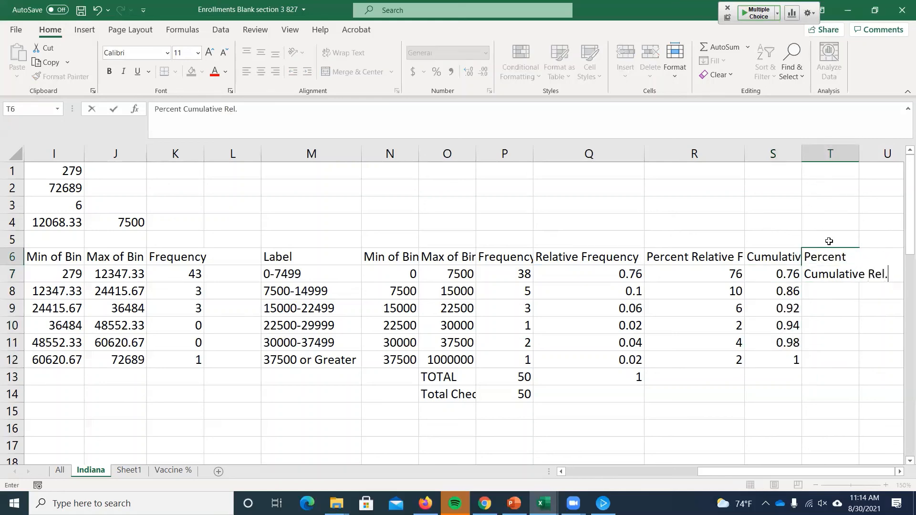
pyautogui.write(' Frequency')
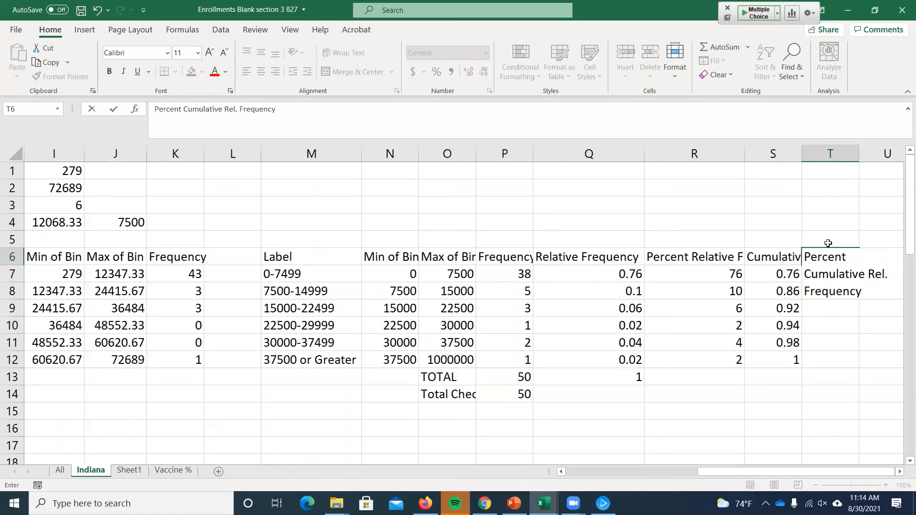
pyautogui.press('Return')
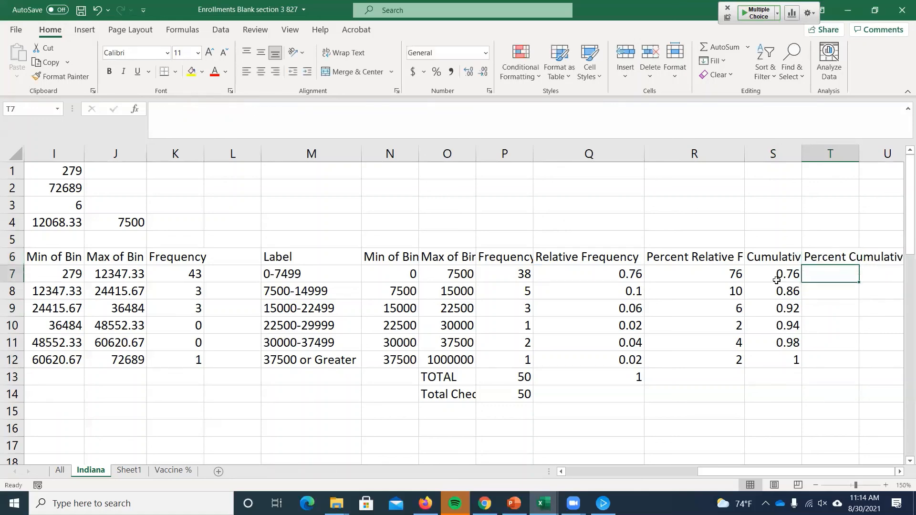
pyautogui.moveTo(775, 274); pyautogui.dragTo(859, 367)
pyautogui.click(880, 308)
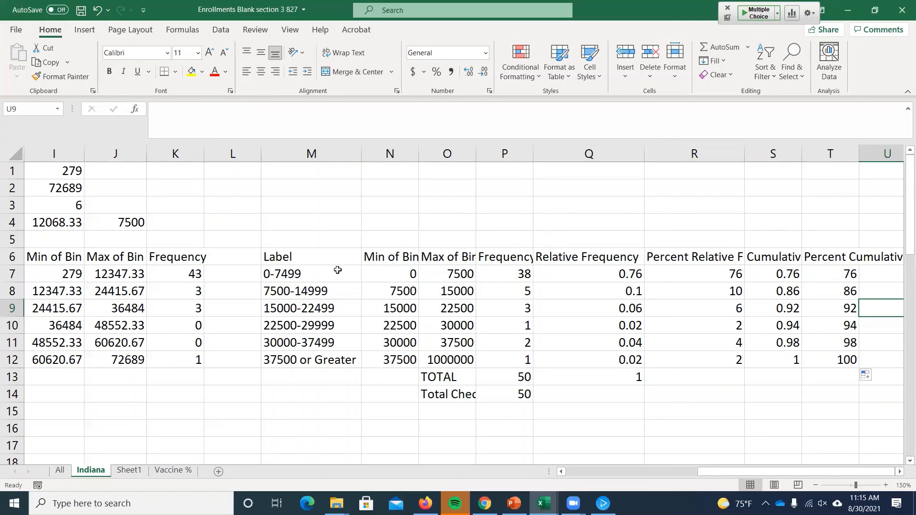
# - Insert a line chart of the cumulative relative frequencies in S7:S12, using the bin labels in M7:M12 as categories
pyautogui.moveTo(338, 270); pyautogui.dragTo(353, 360)
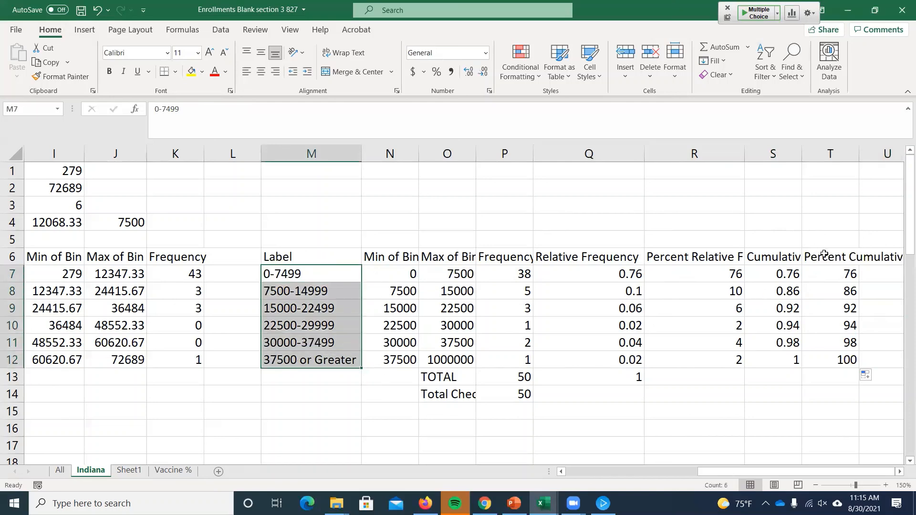
pyautogui.keyDown('ctrl'); pyautogui.moveTo(781, 270); pyautogui.dragTo(783, 358); pyautogui.keyUp('ctrl')
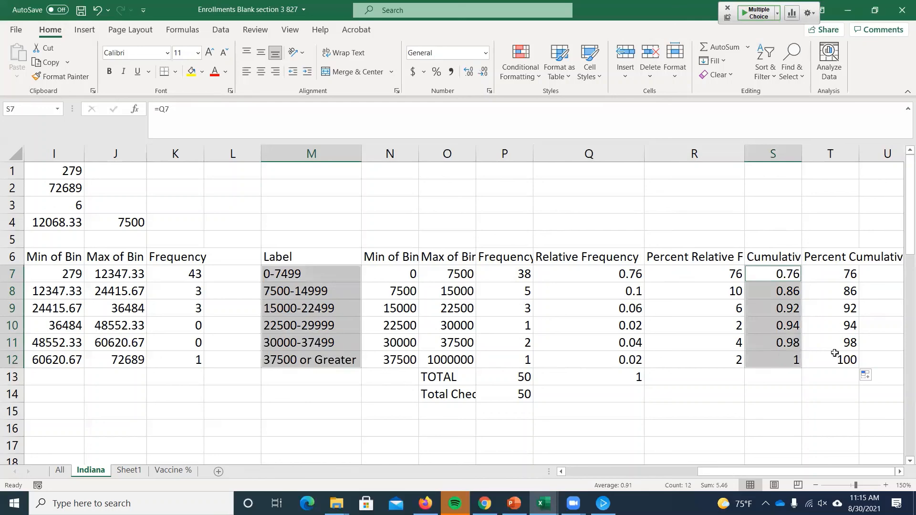
pyautogui.click(84, 30)
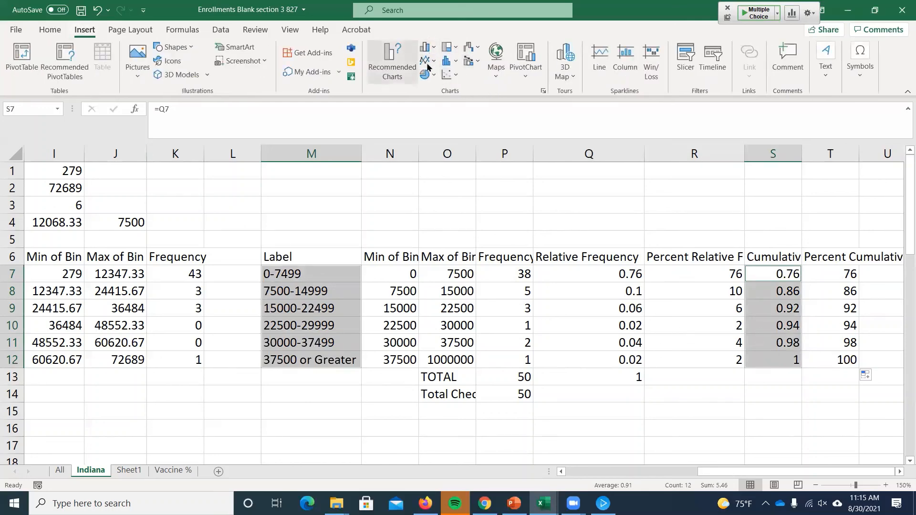
pyautogui.click(426, 61)
pyautogui.click(434, 100)
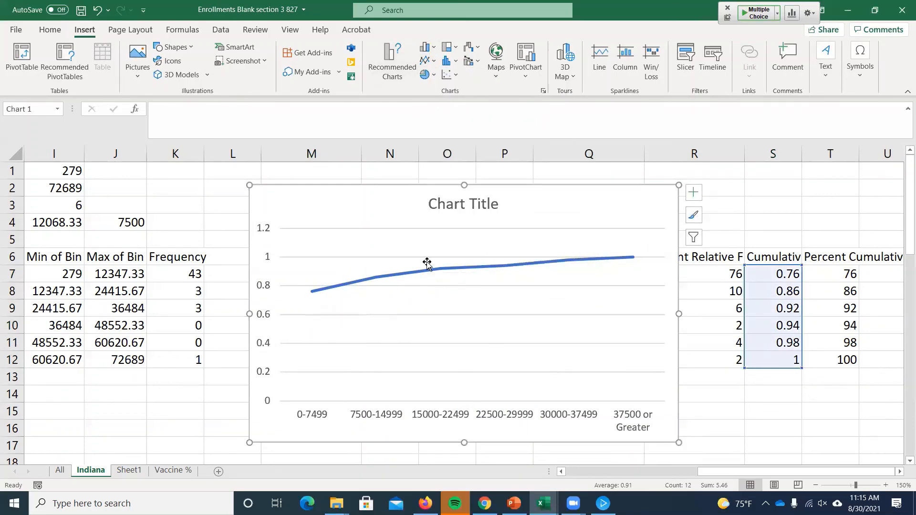
pyautogui.moveTo(635, 260)
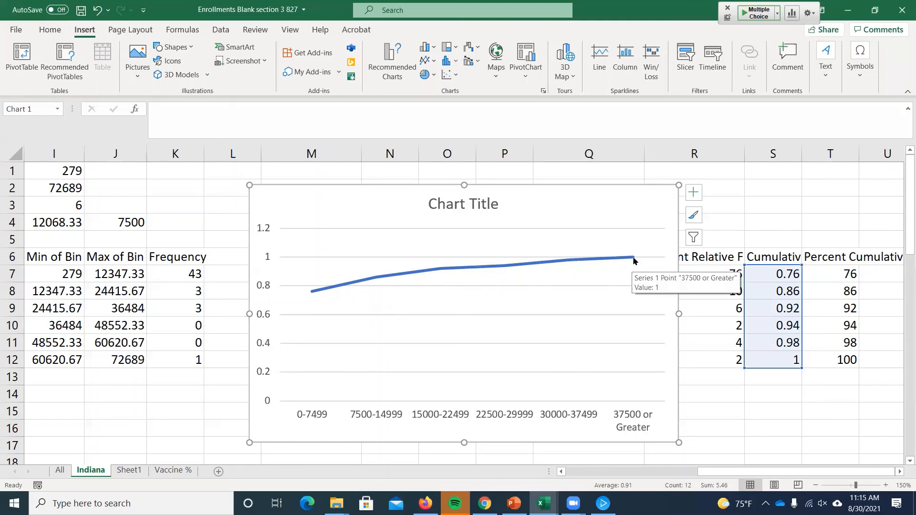